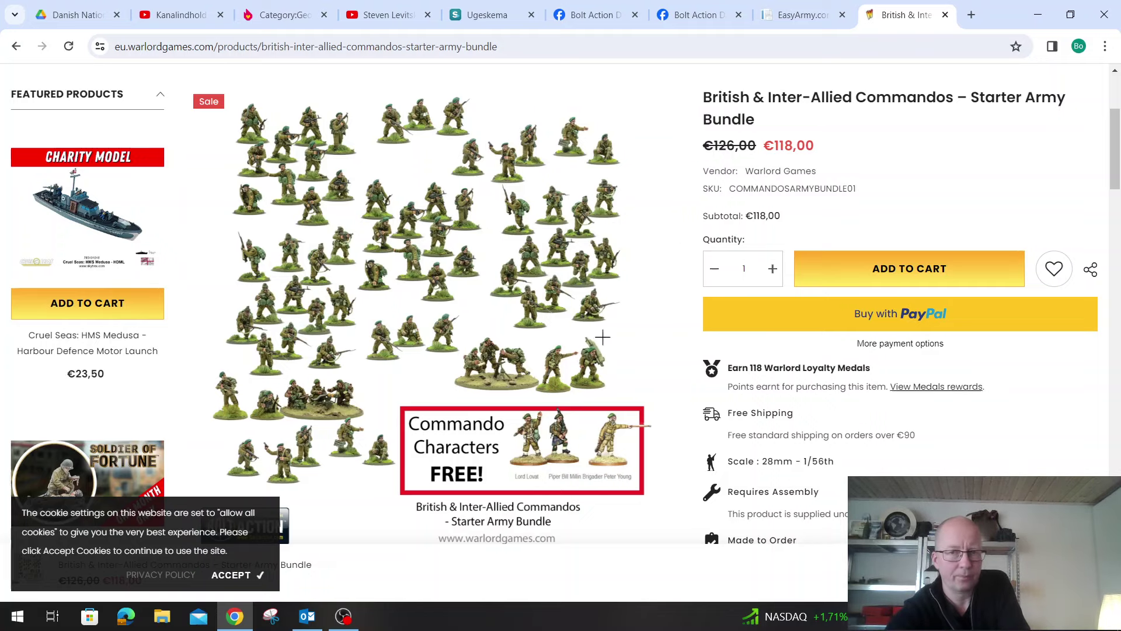
Examine the commando miniatures up close in the product image of the British & Inter-Allied Commandos starter army bundle
scroll(702, 352, up, 2)
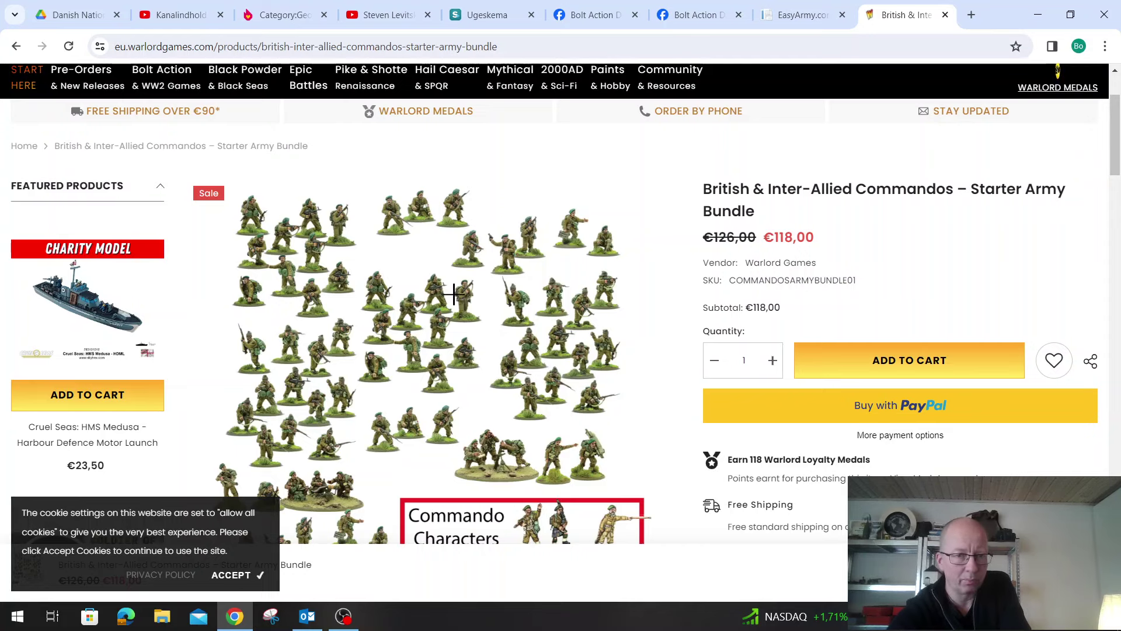
scroll(453, 293, up, 5)
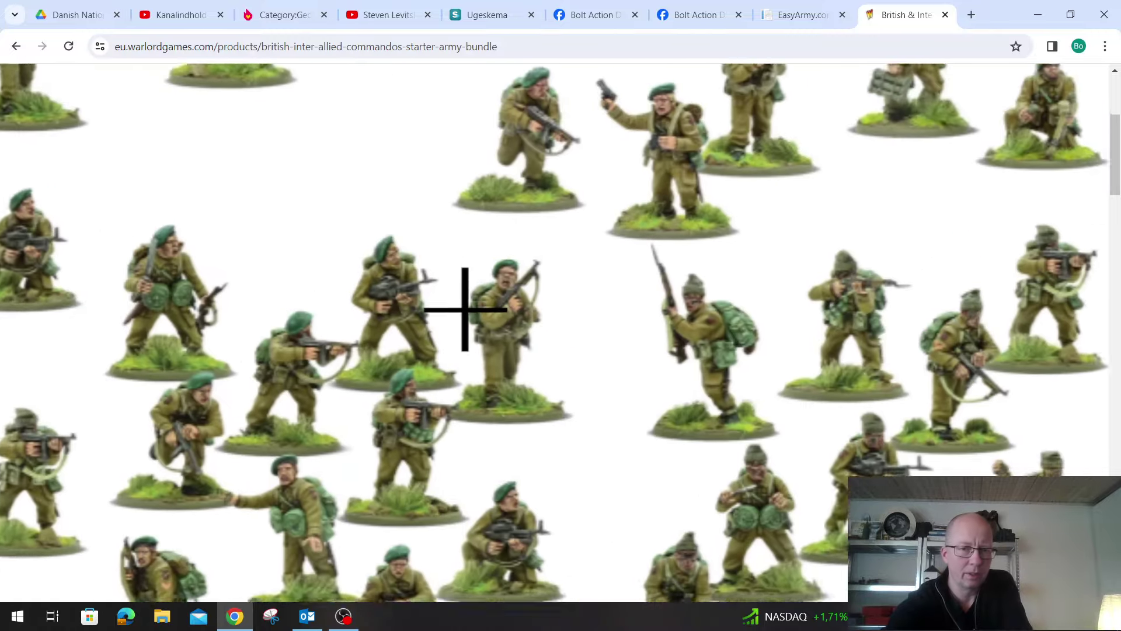
scroll(464, 310, up, 1)
drag(465, 309, 701, 65)
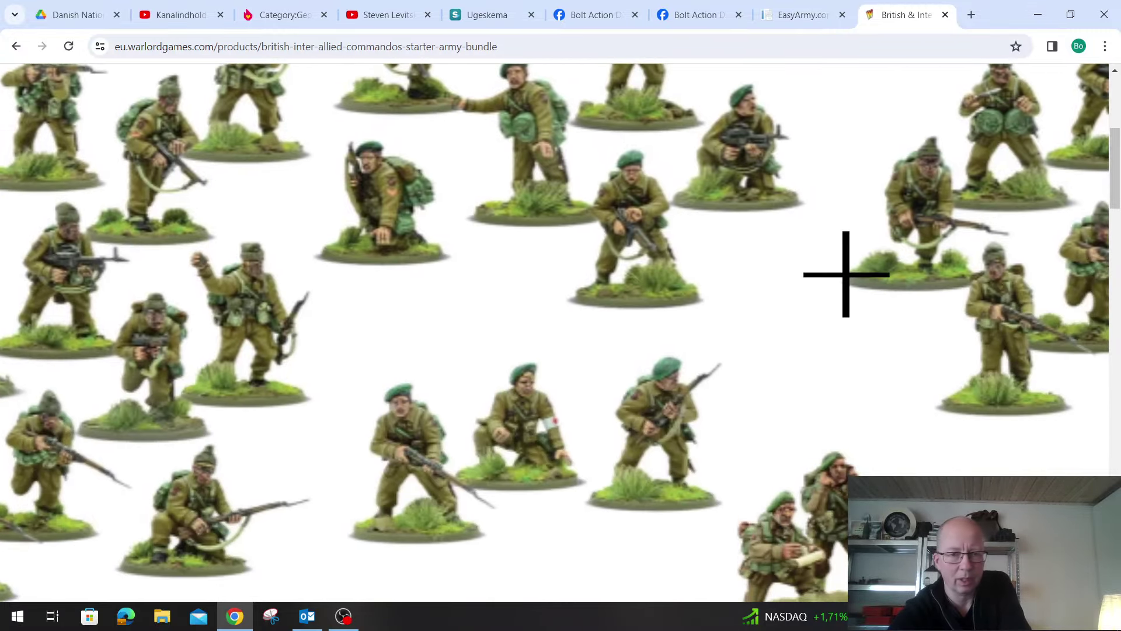
scroll(846, 274, down, 3)
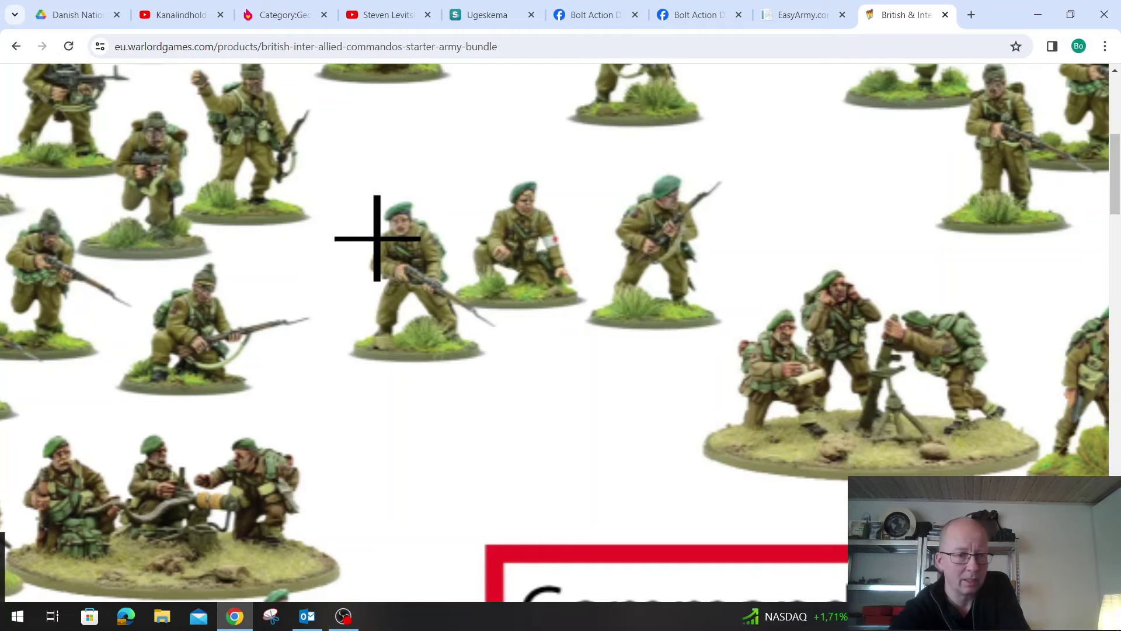
scroll(377, 238, down, 3)
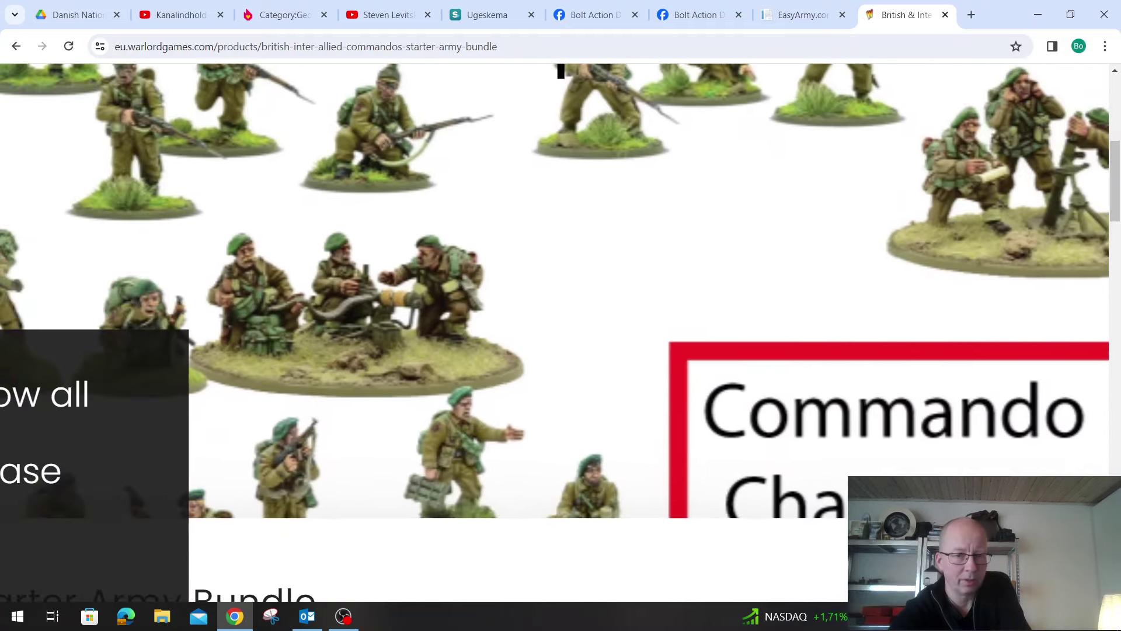
scroll(593, 250, up, 3)
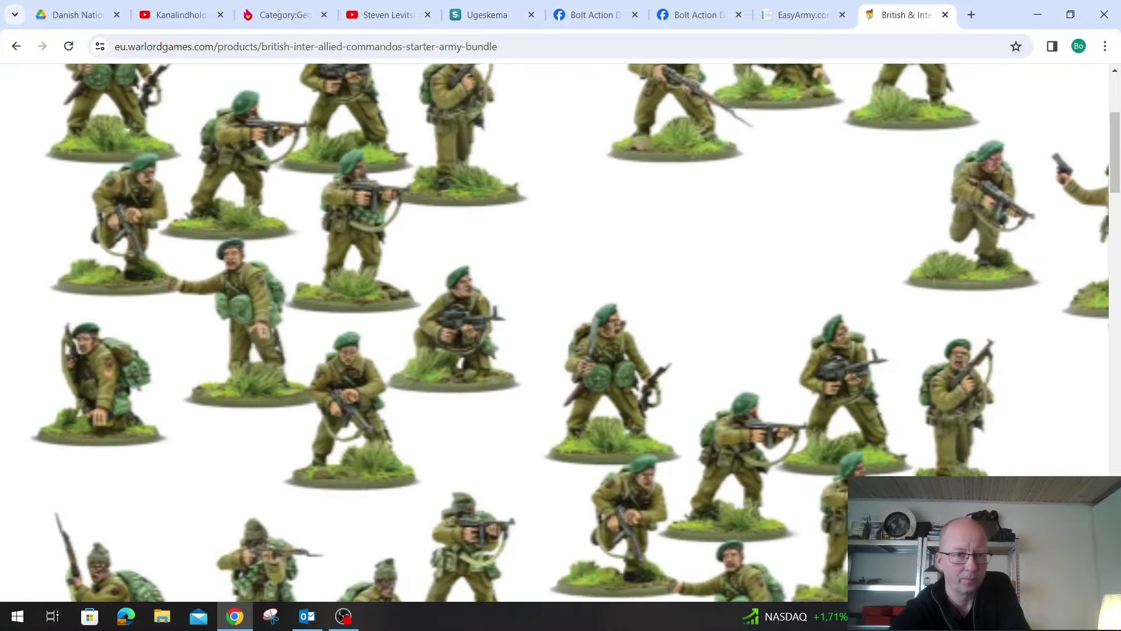
scroll(576, 333, up, 2)
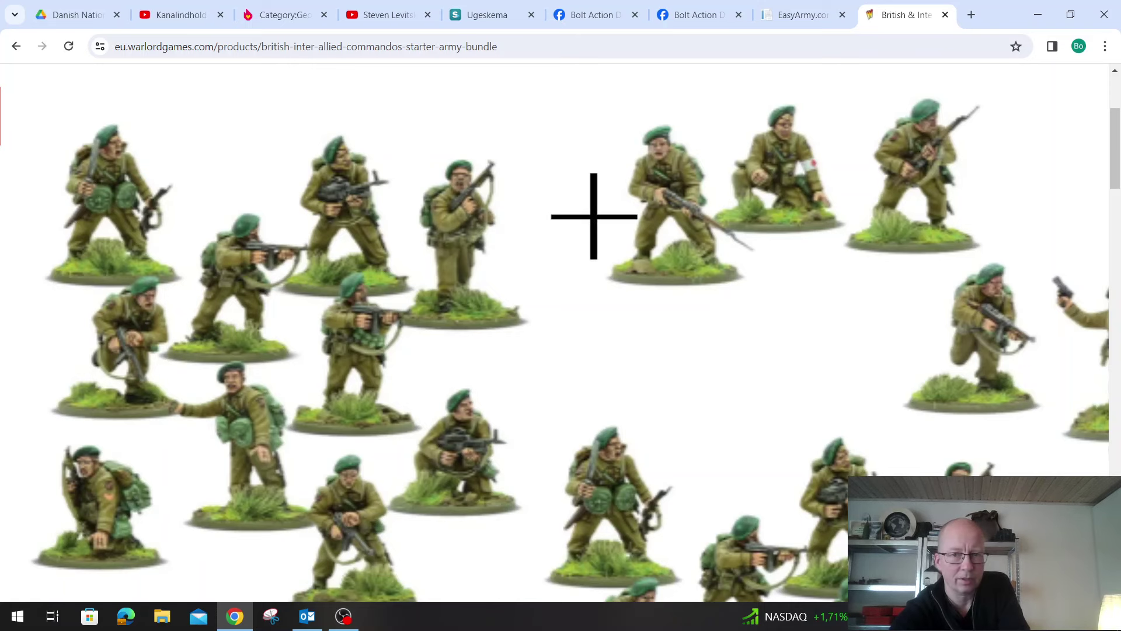
drag(593, 216, 428, 290)
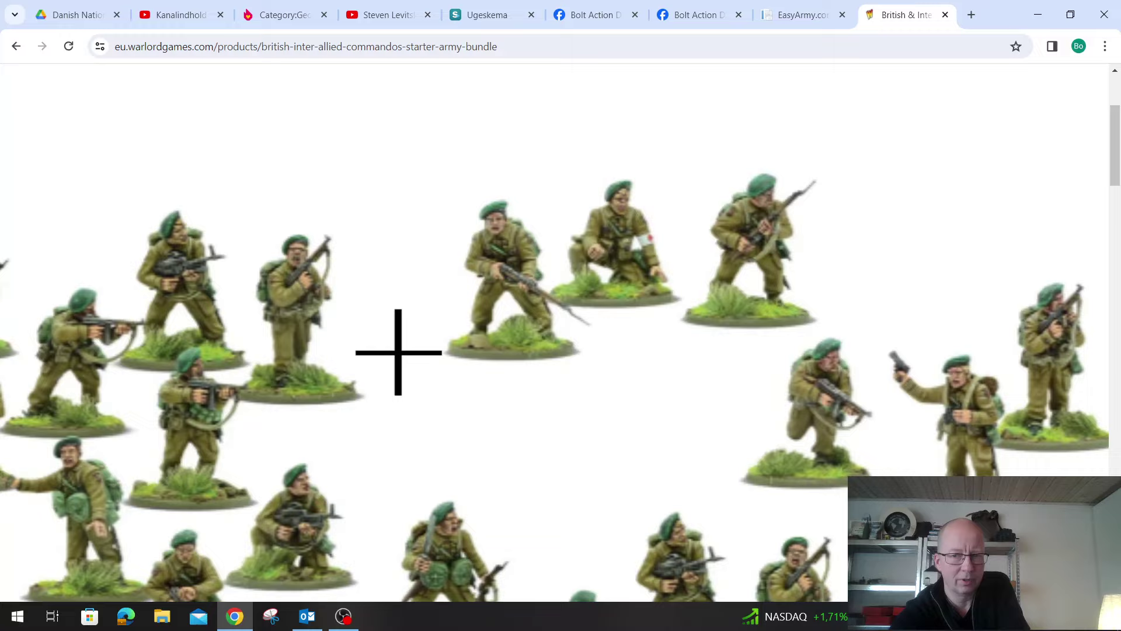
drag(610, 358, 533, 110)
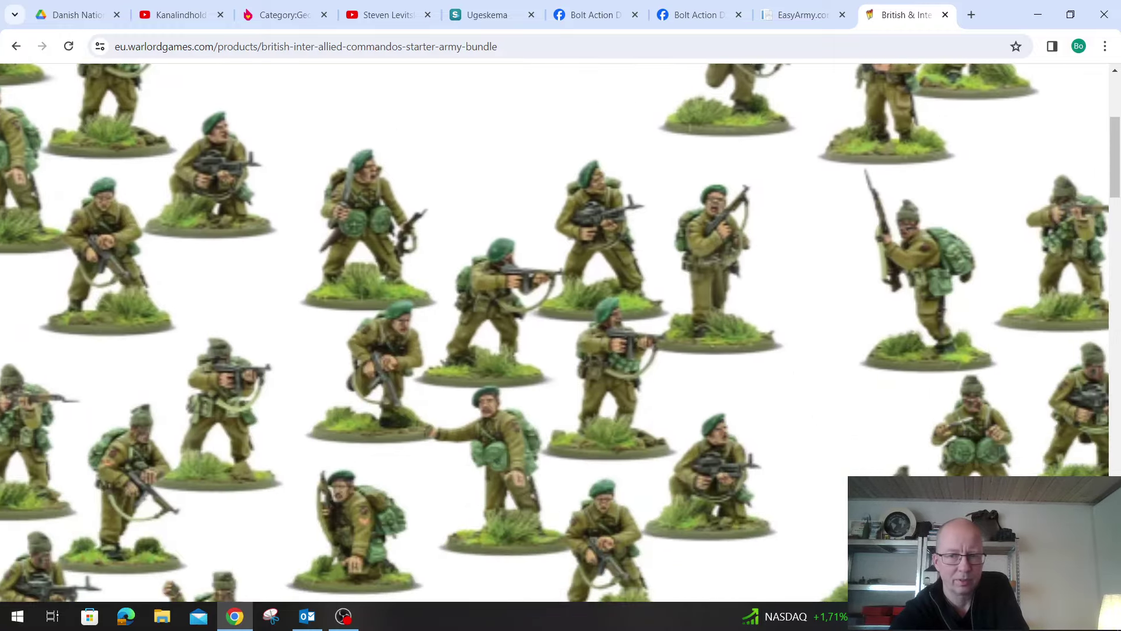
scroll(501, 175, down, 10)
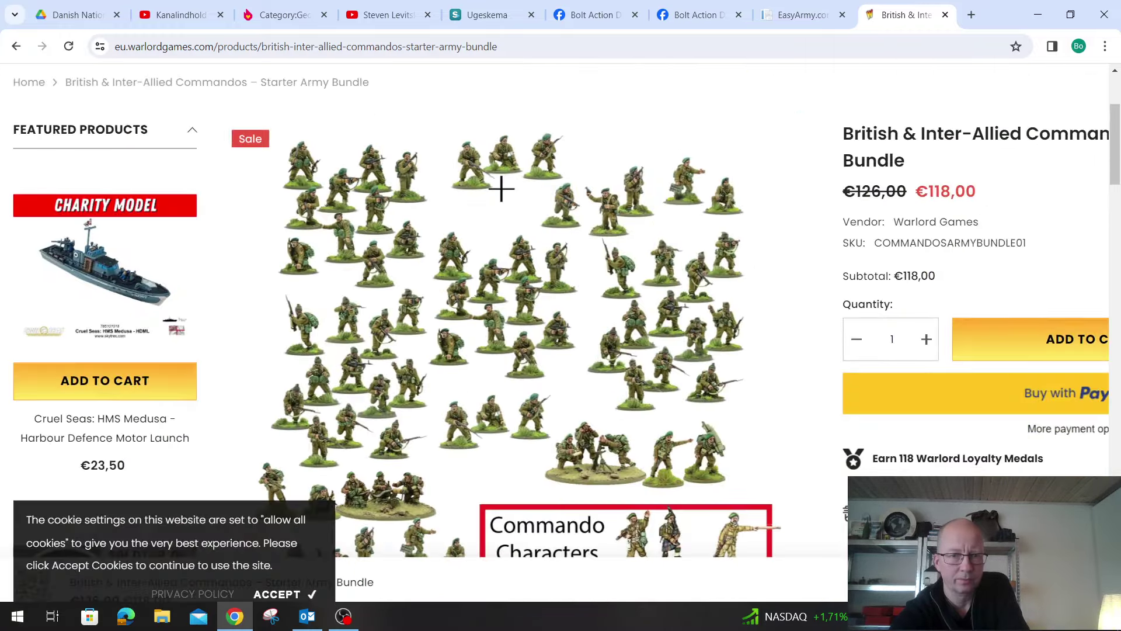
Read the bundle's description and the list of what it contains
scroll(501, 164, down, 15)
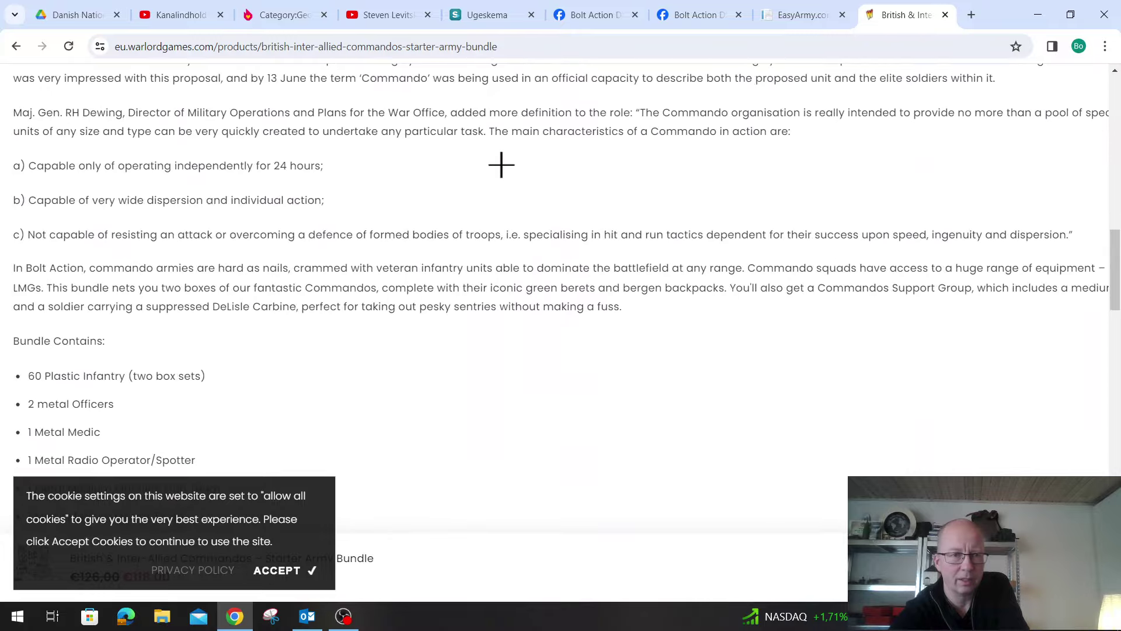
scroll(501, 164, down, 1)
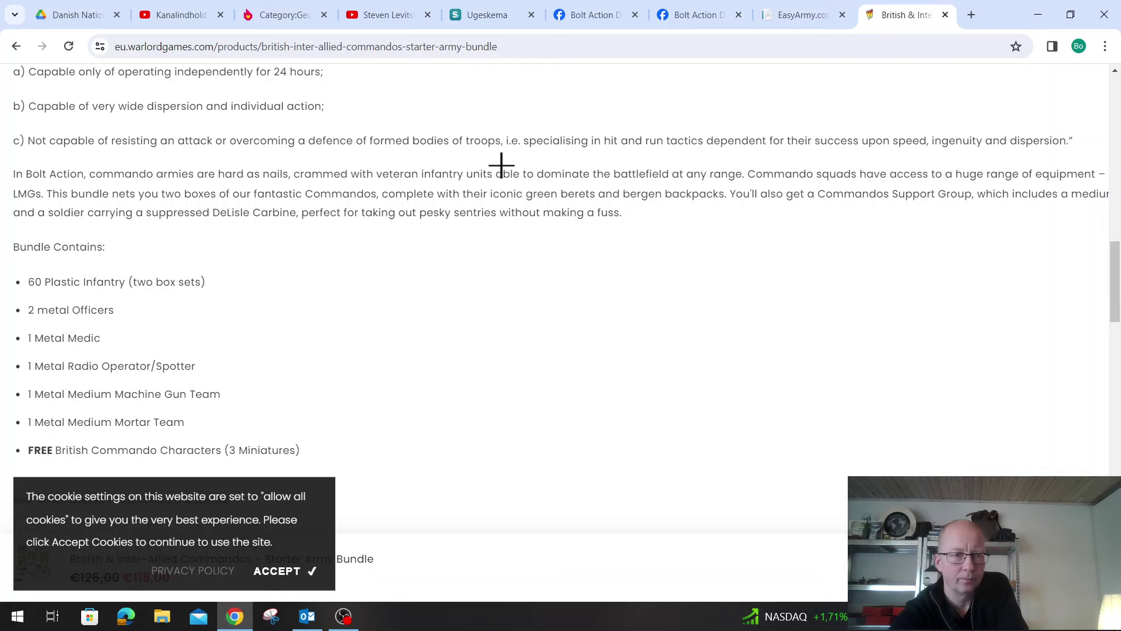
scroll(501, 164, down, 1)
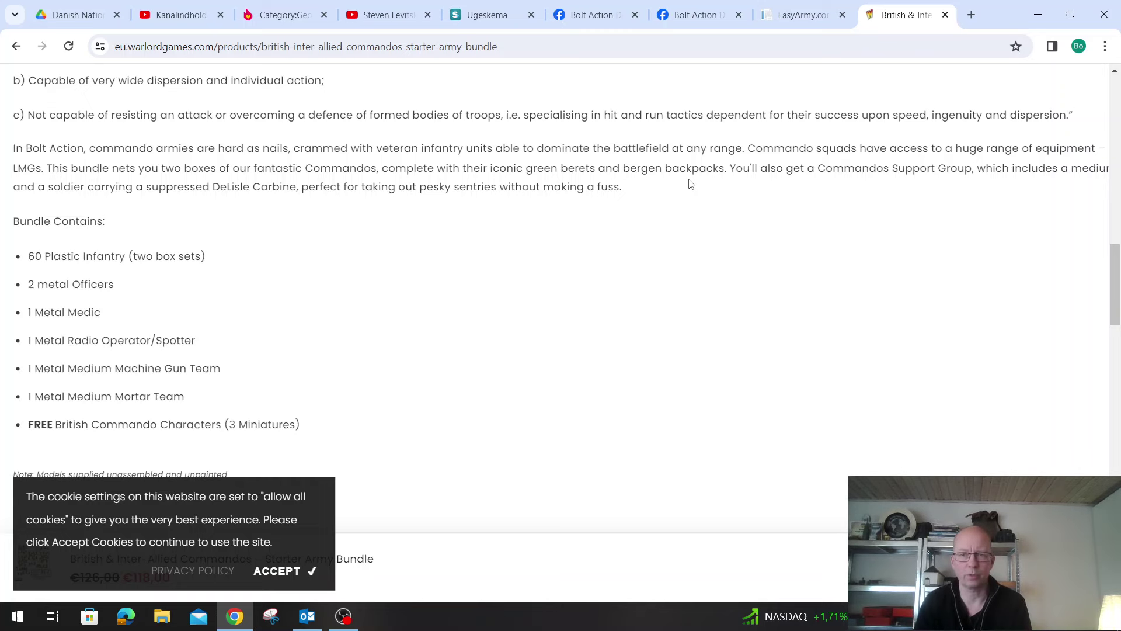
scroll(691, 185, right, 5)
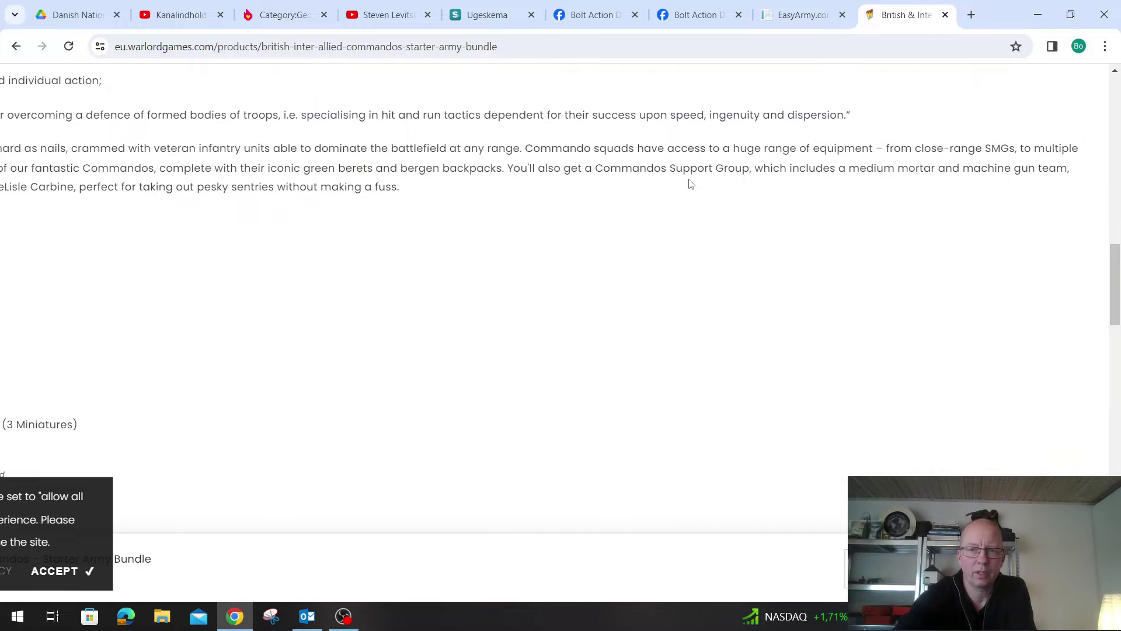
scroll(691, 185, left, 5)
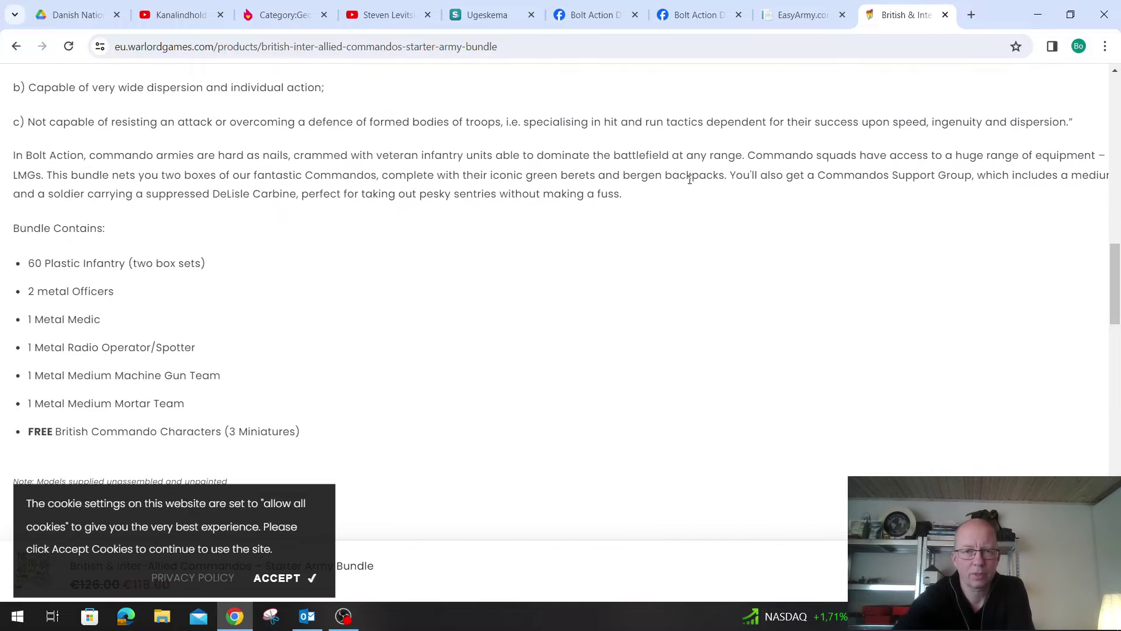
scroll(690, 185, down, 1)
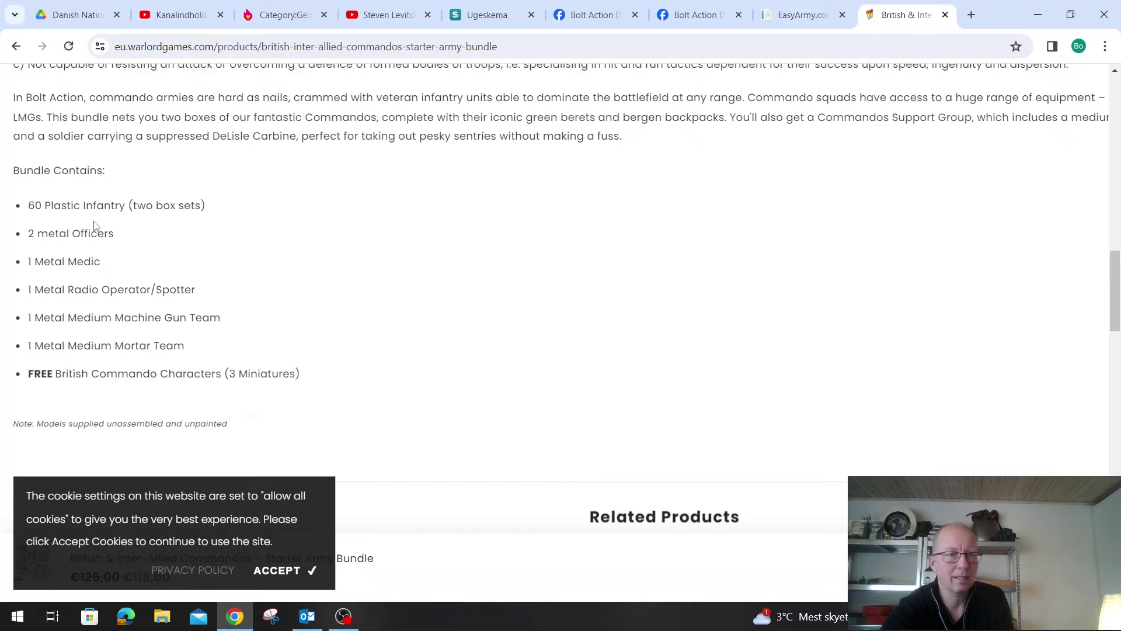
Review the bundle's product image and price again, then return to its contents list
scroll(93, 226, up, 15)
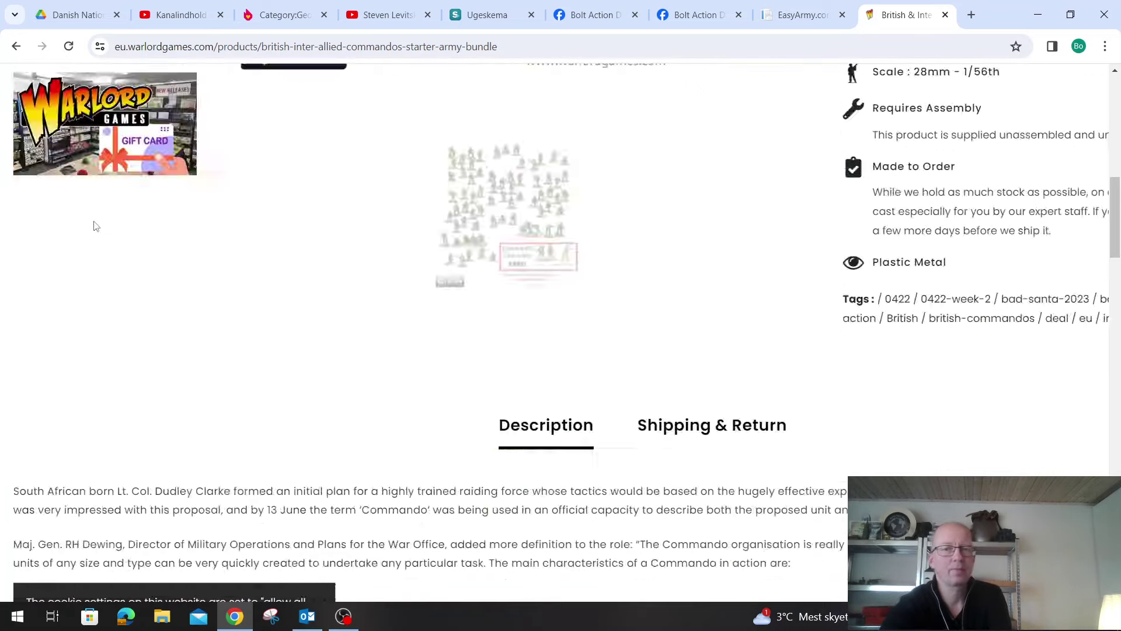
scroll(94, 226, down, 2)
scroll(95, 227, down, 1)
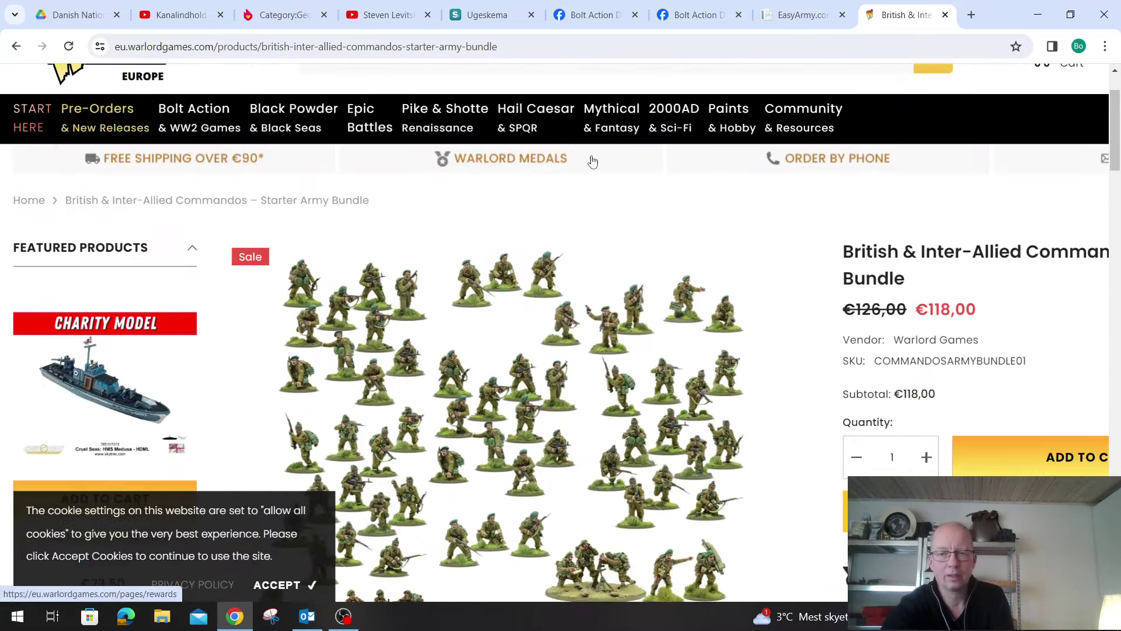
scroll(897, 305, down, 3)
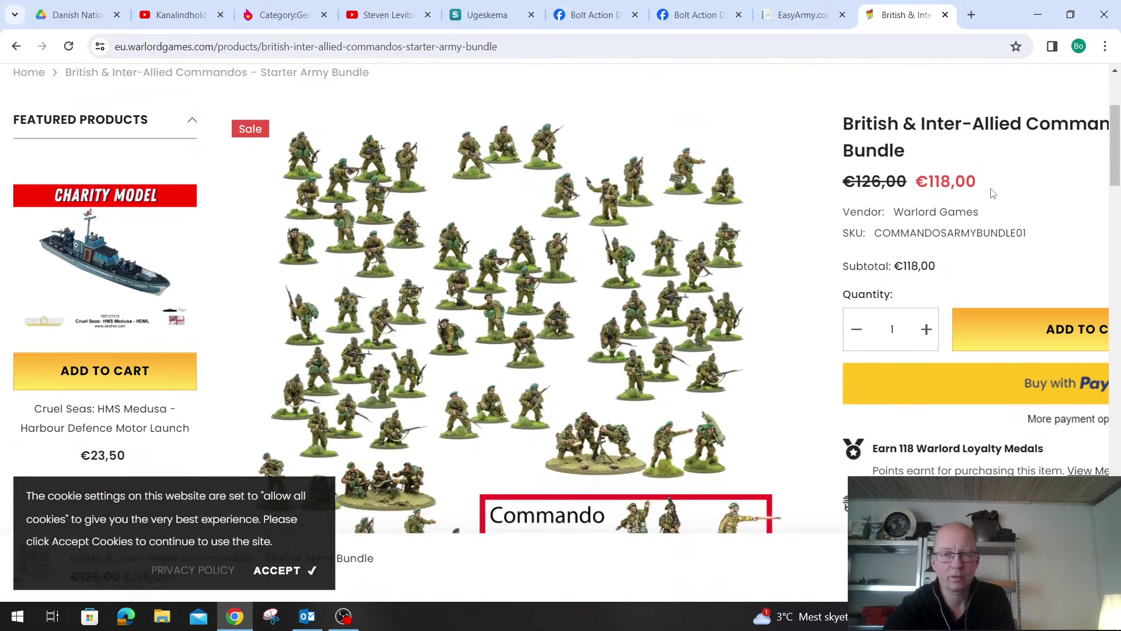
scroll(992, 193, down, 15)
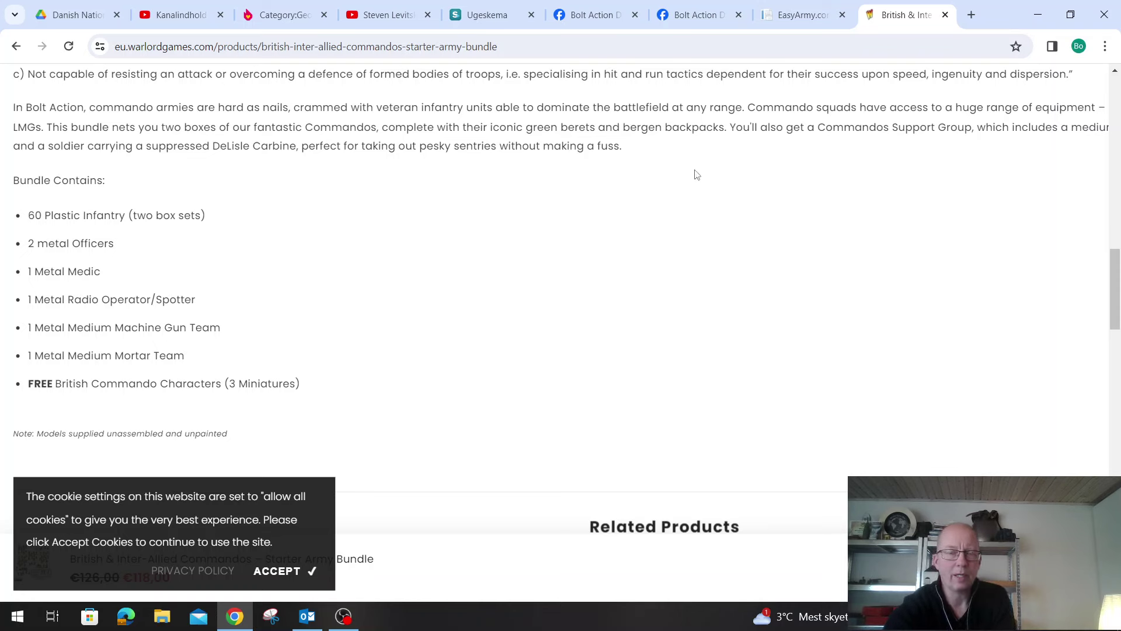
Switch to EasyArmy and choose the British Reinforced Platoon from Armies of Great Britain as the new platoon
click(791, 20)
scroll(511, 314, down, 8)
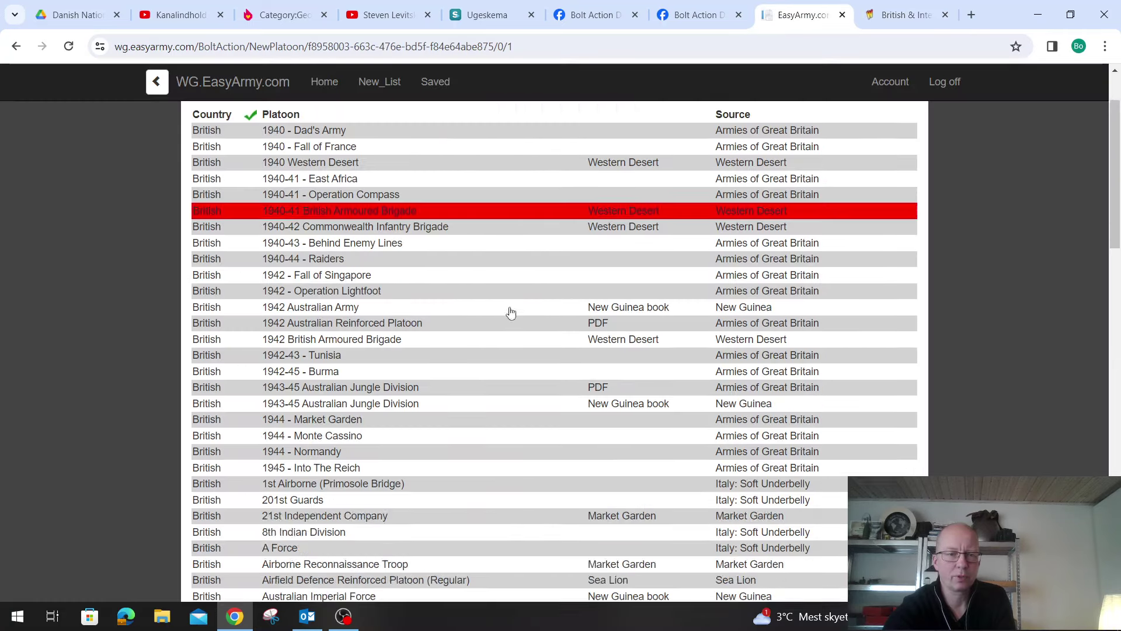
scroll(511, 313, down, 3)
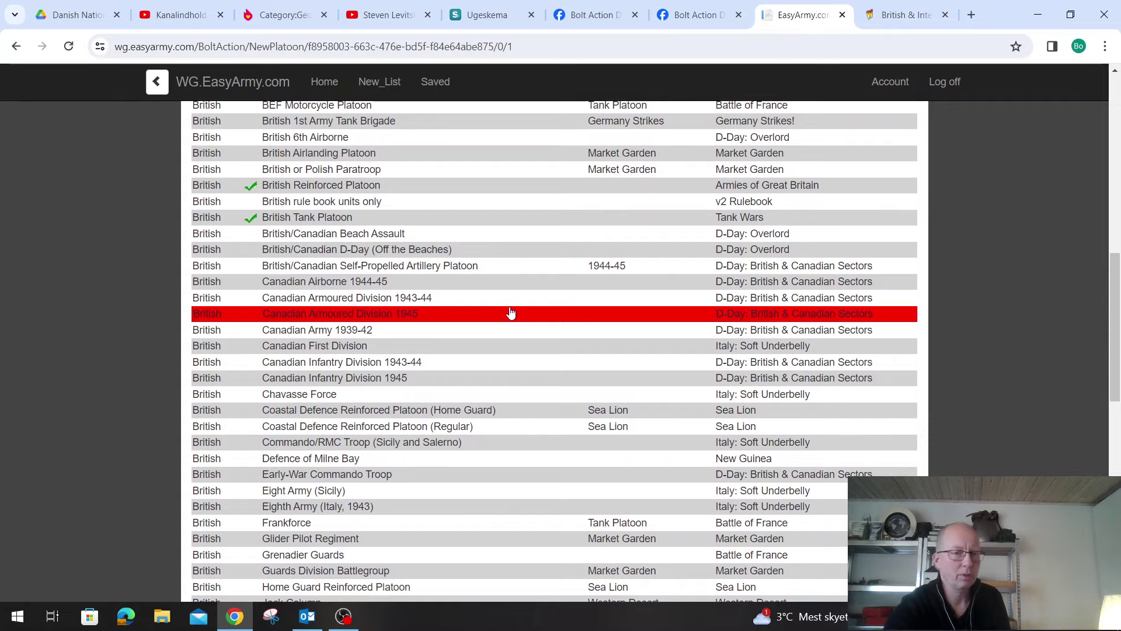
scroll(509, 313, down, 3)
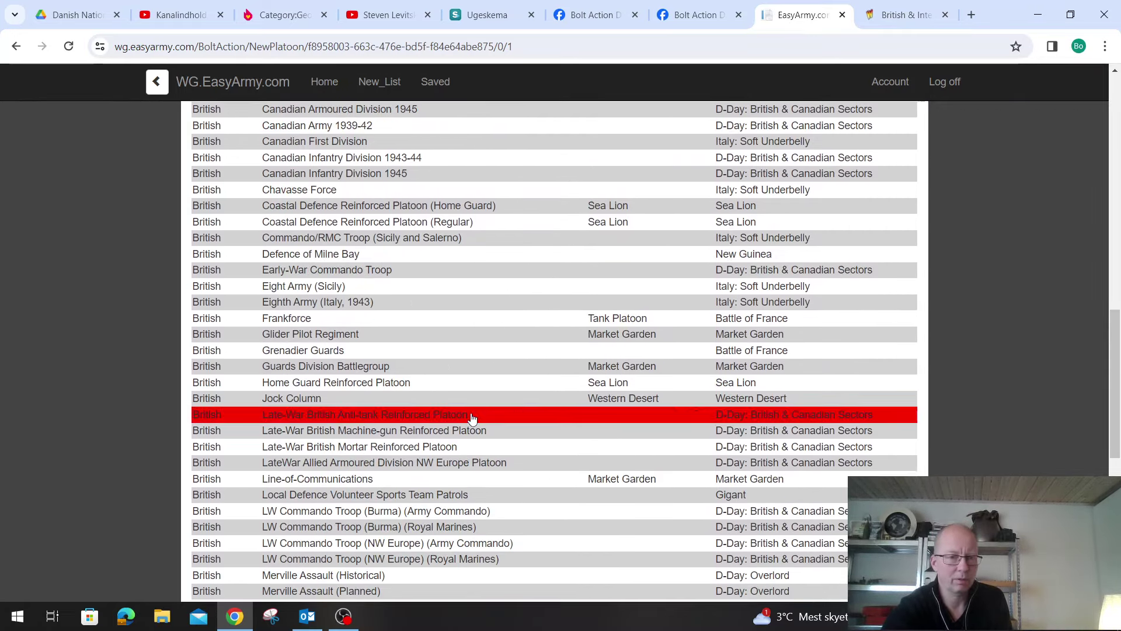
scroll(473, 418, up, 1)
scroll(473, 419, down, 8)
scroll(473, 419, up, 12)
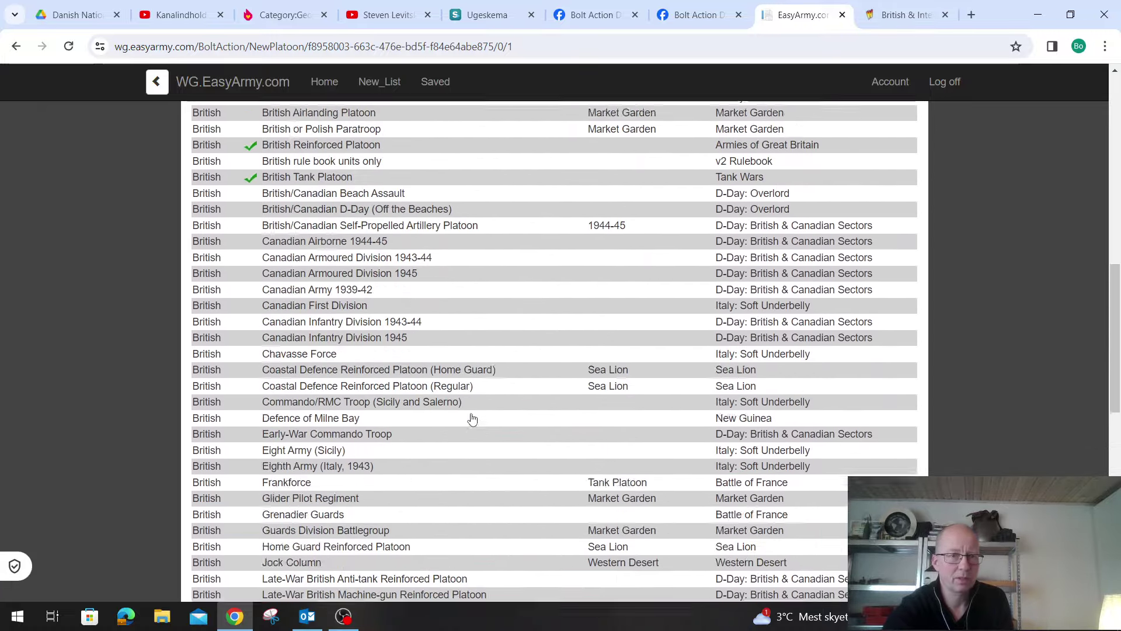
scroll(473, 419, up, 1)
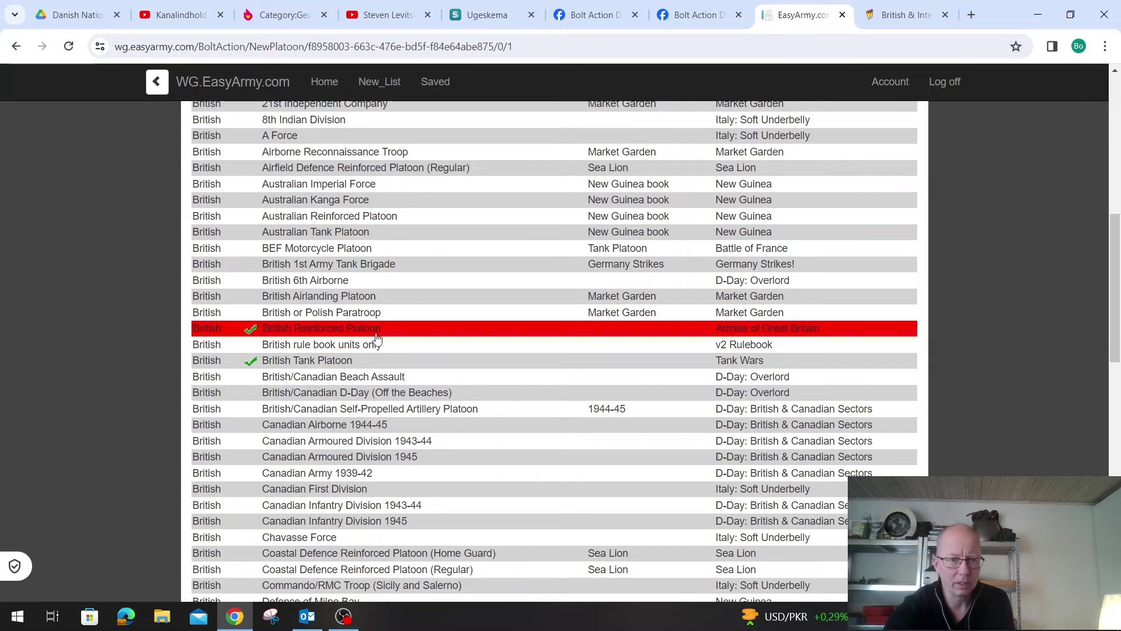
click(347, 333)
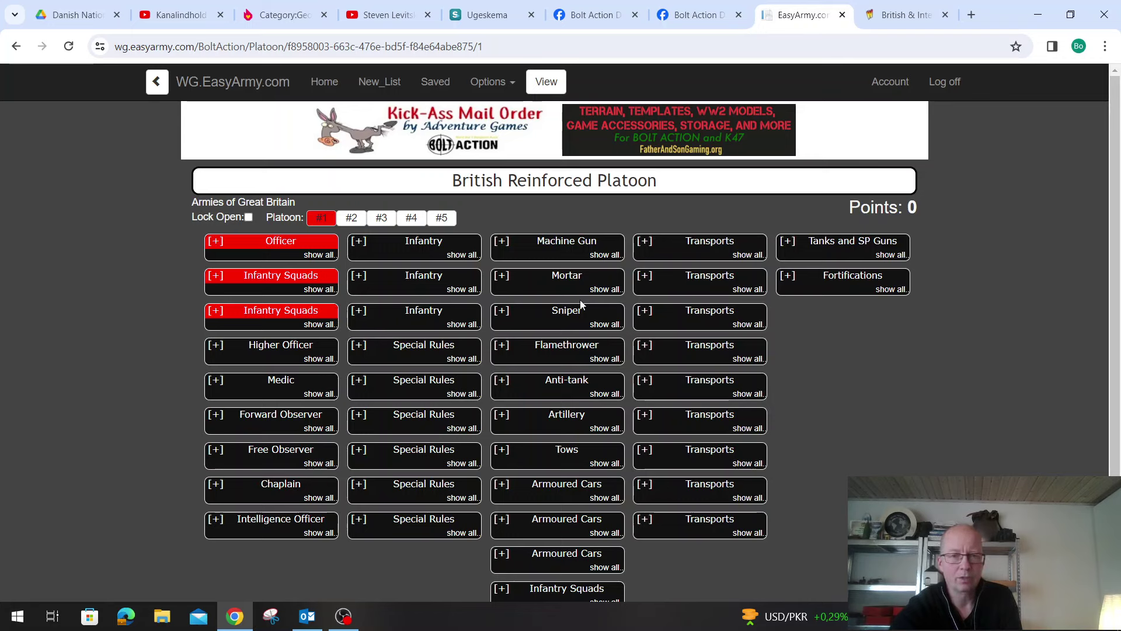
Add a Regular Sniper team to the platoon and save it
click(601, 325)
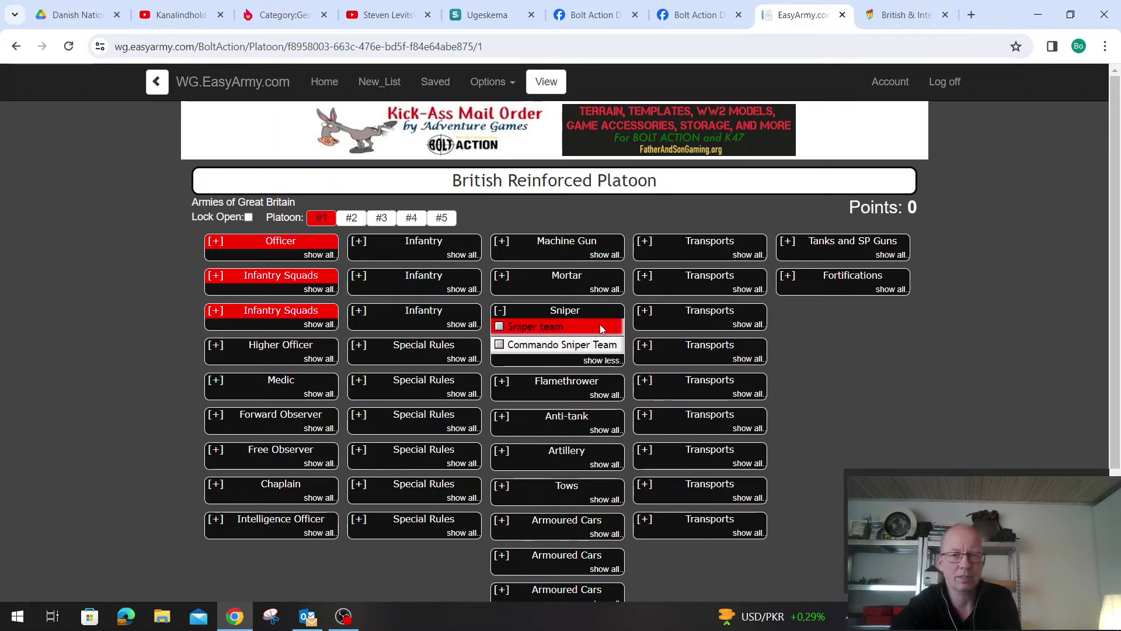
click(547, 329)
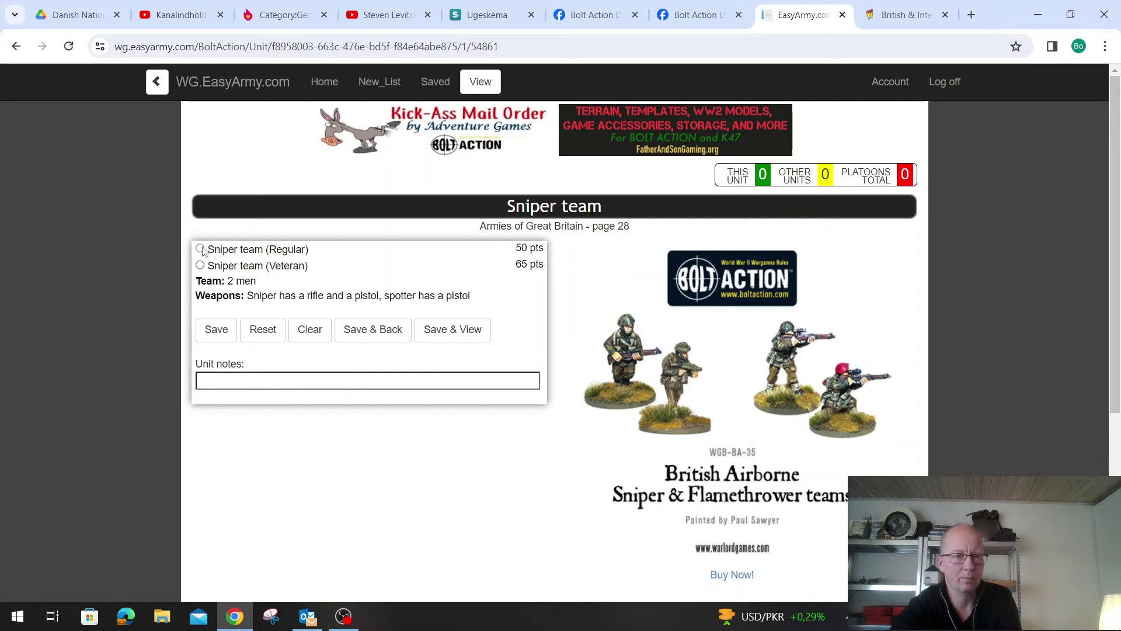
click(200, 249)
click(380, 331)
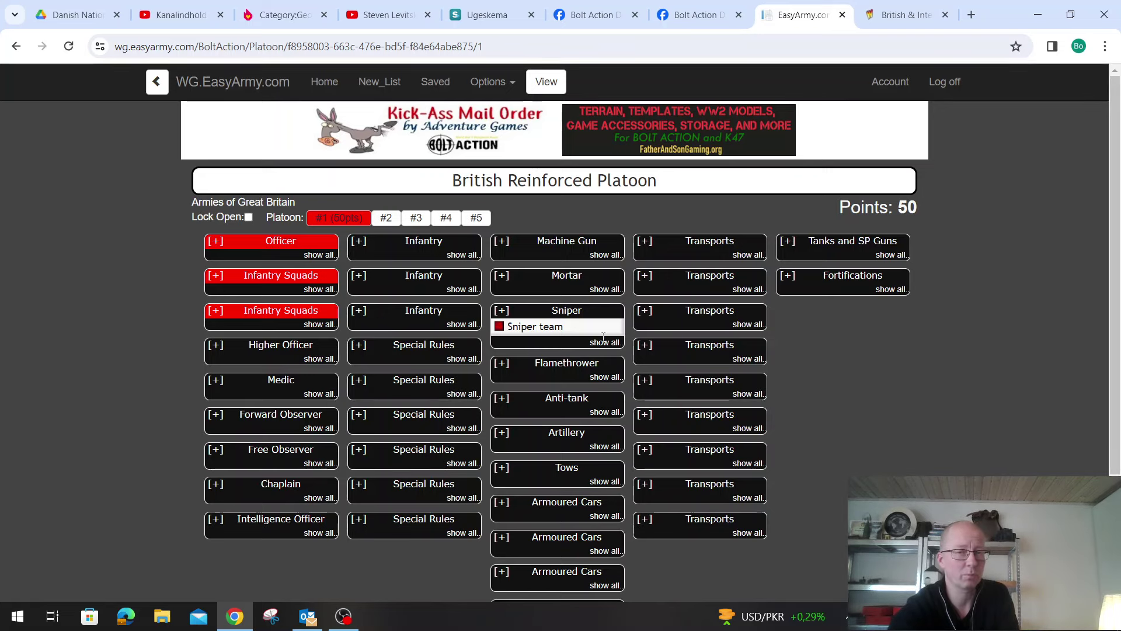
Add a Regular Medium Mortar team with a spotter to the platoon and save it
click(611, 289)
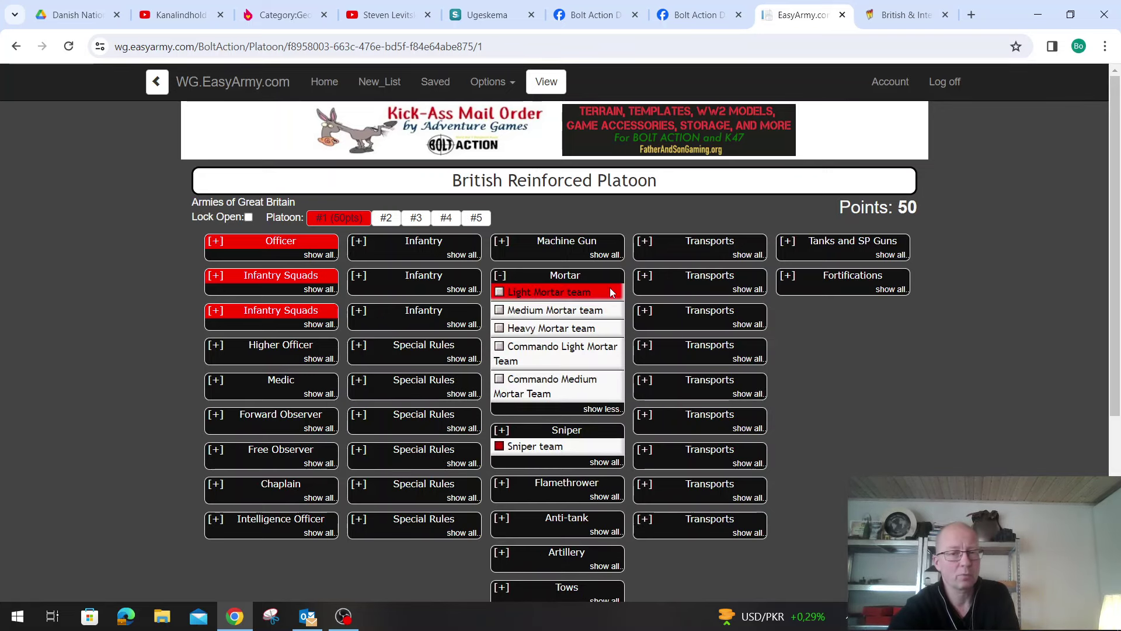
click(583, 310)
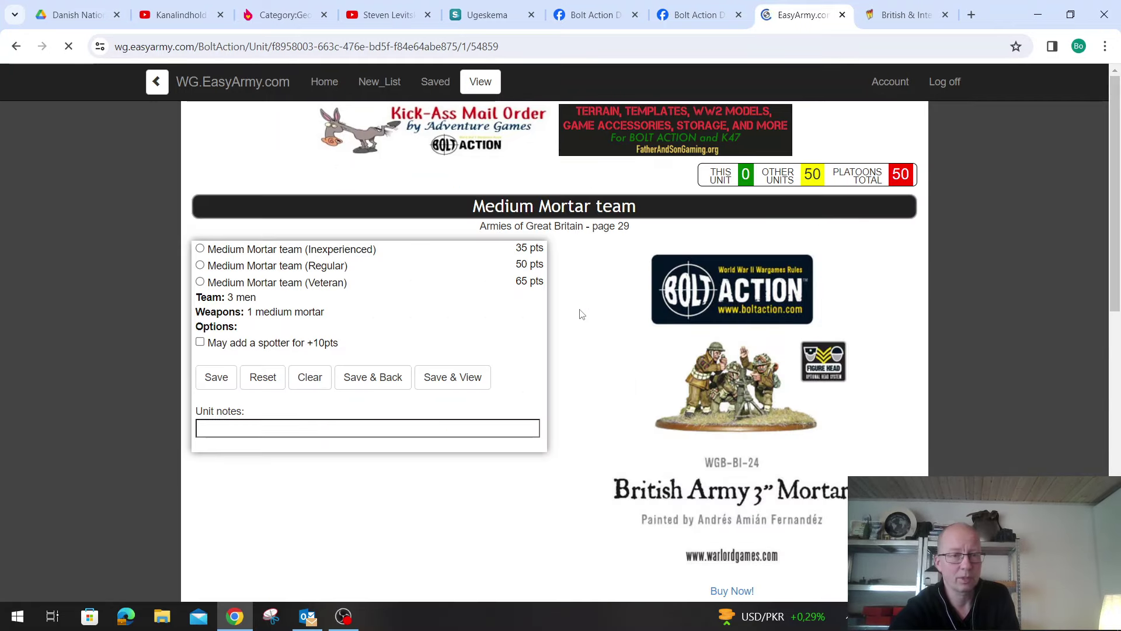
click(200, 265)
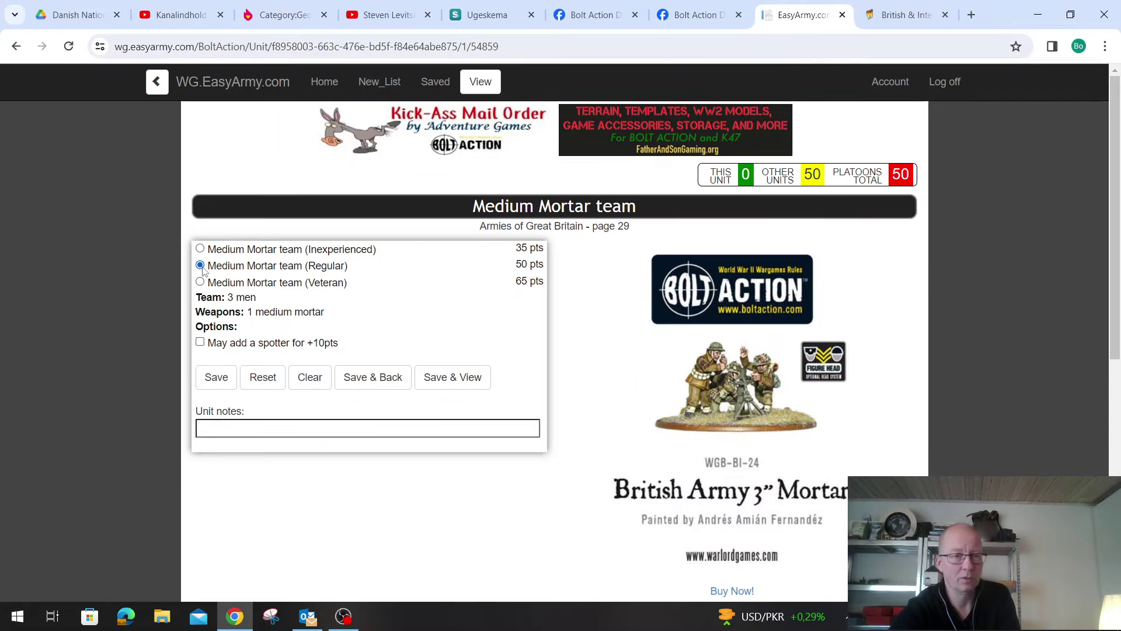
click(200, 342)
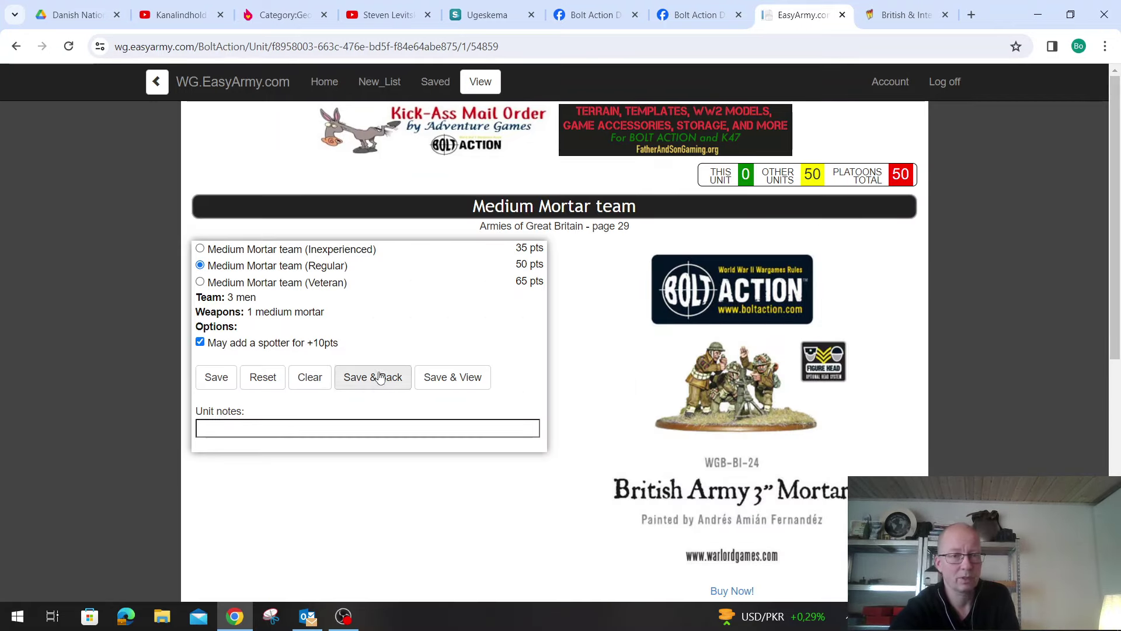
click(380, 377)
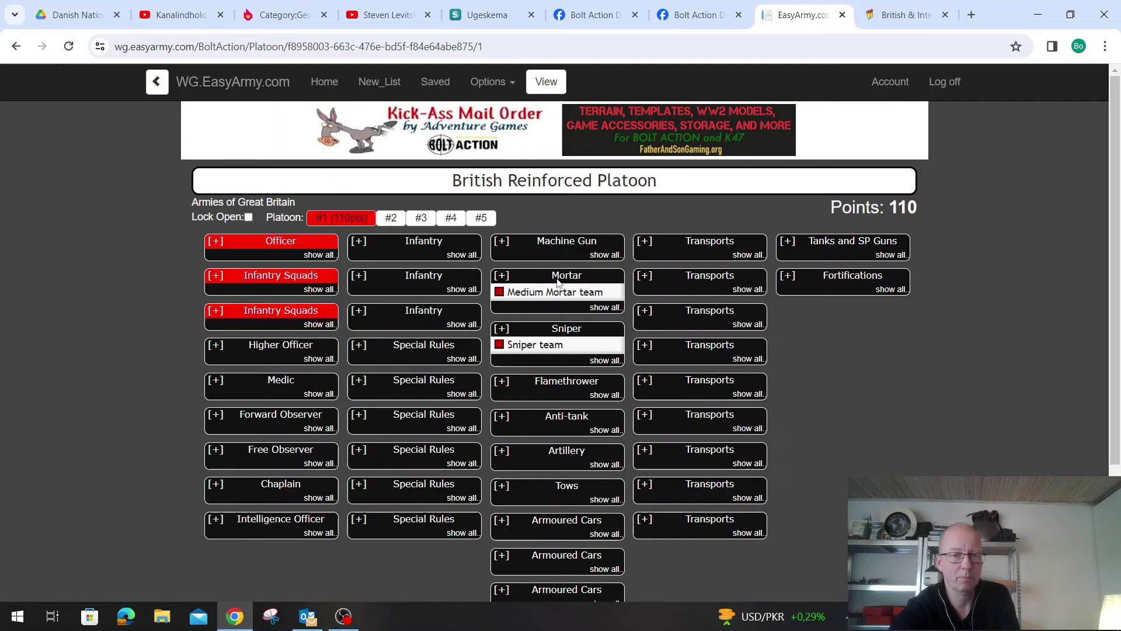
Expand the officer choices, check the Warlord bundle page's contents list and free Commando Characters image, and return to EasyArmy
click(316, 255)
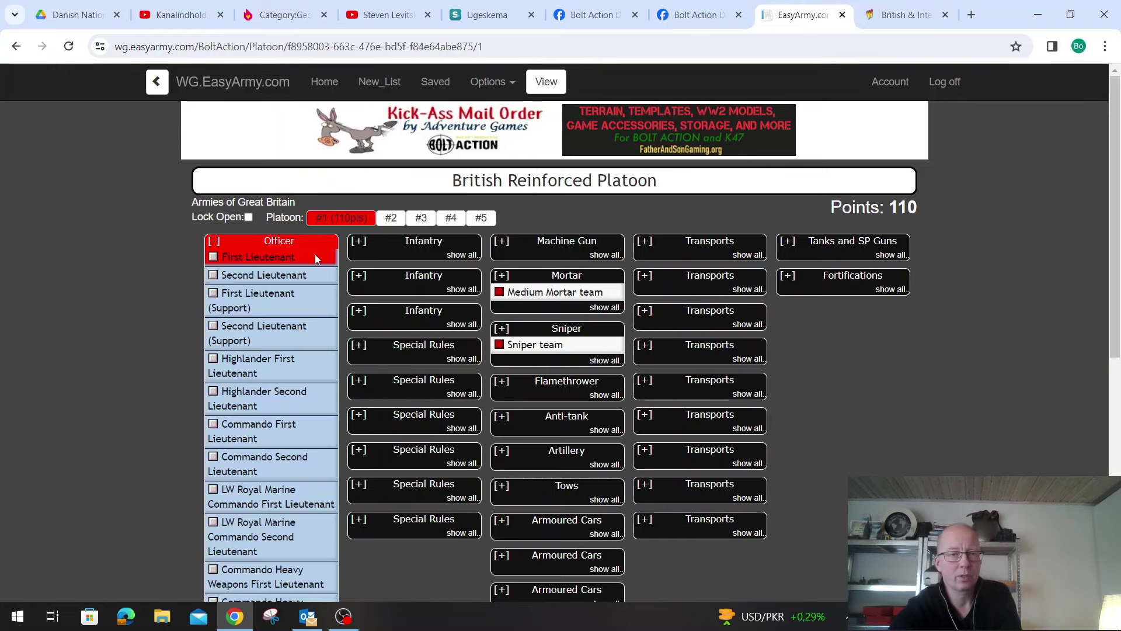
click(915, 26)
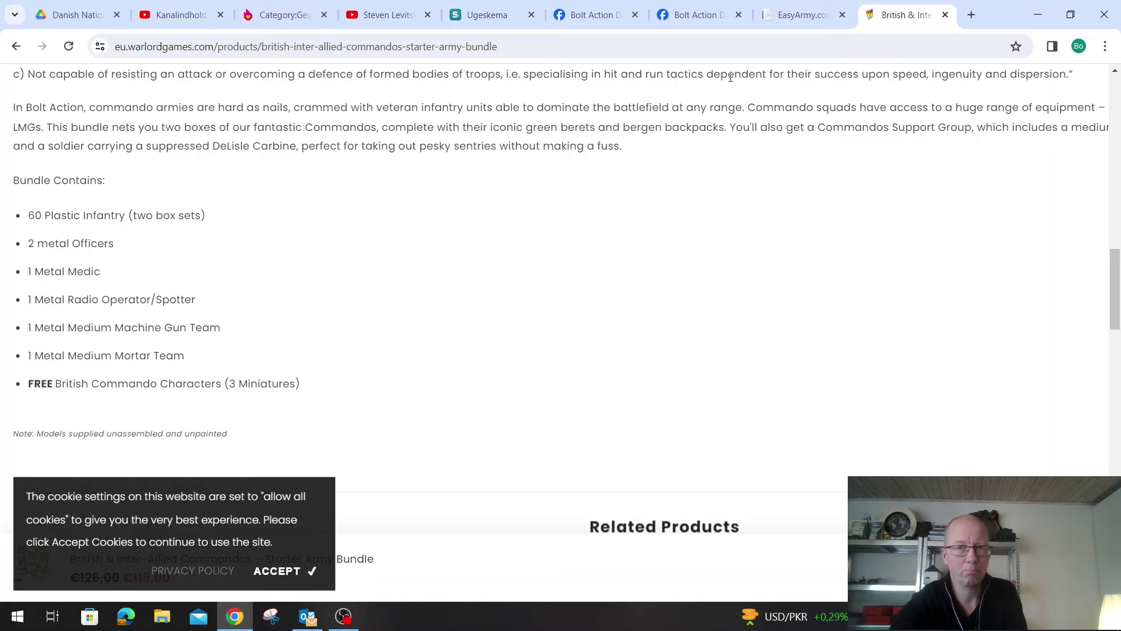
click(793, 21)
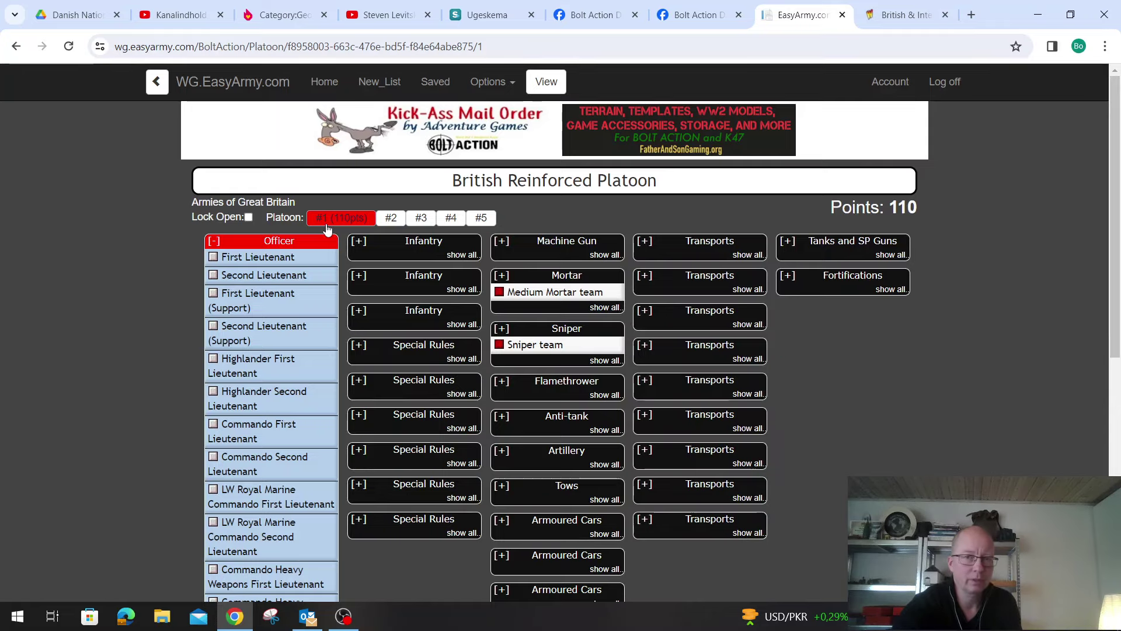
click(905, 20)
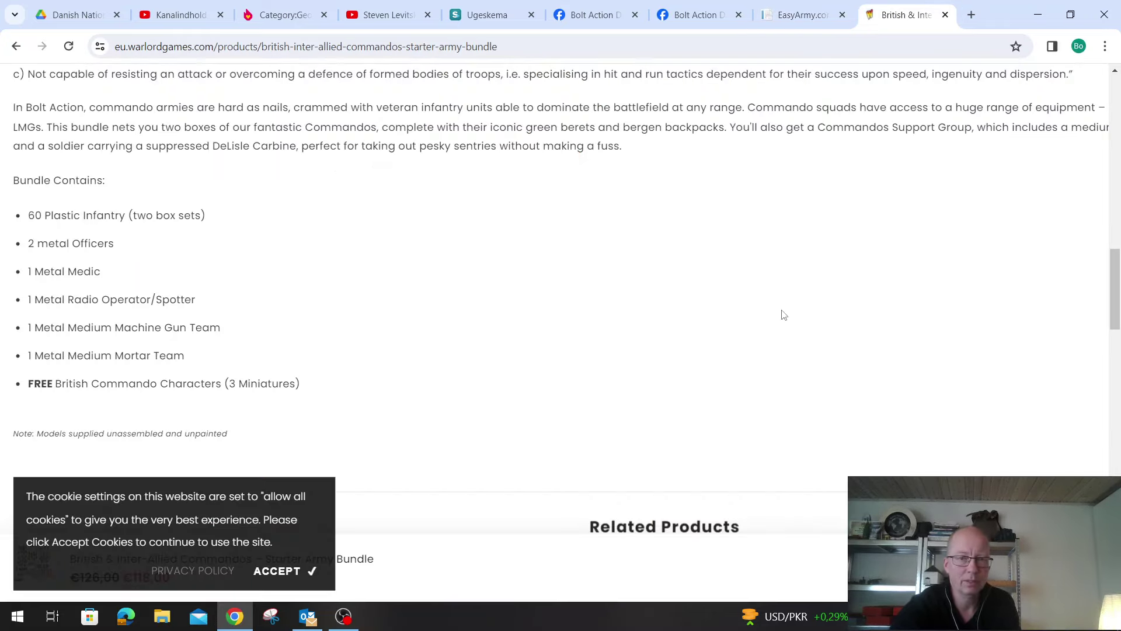
scroll(783, 314, up, 15)
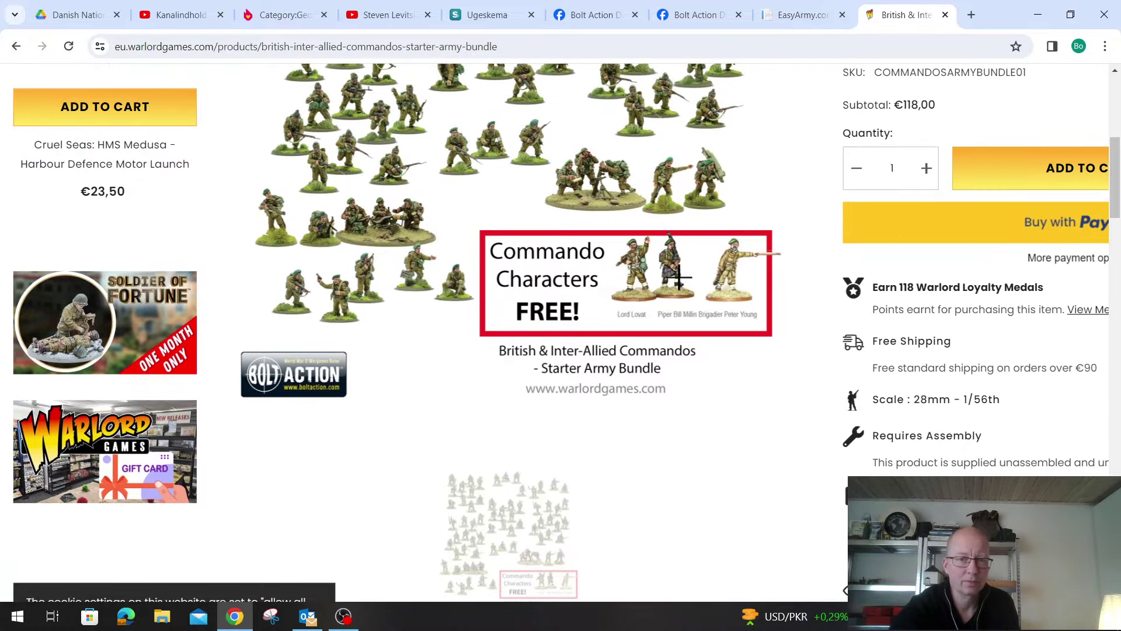
click(802, 13)
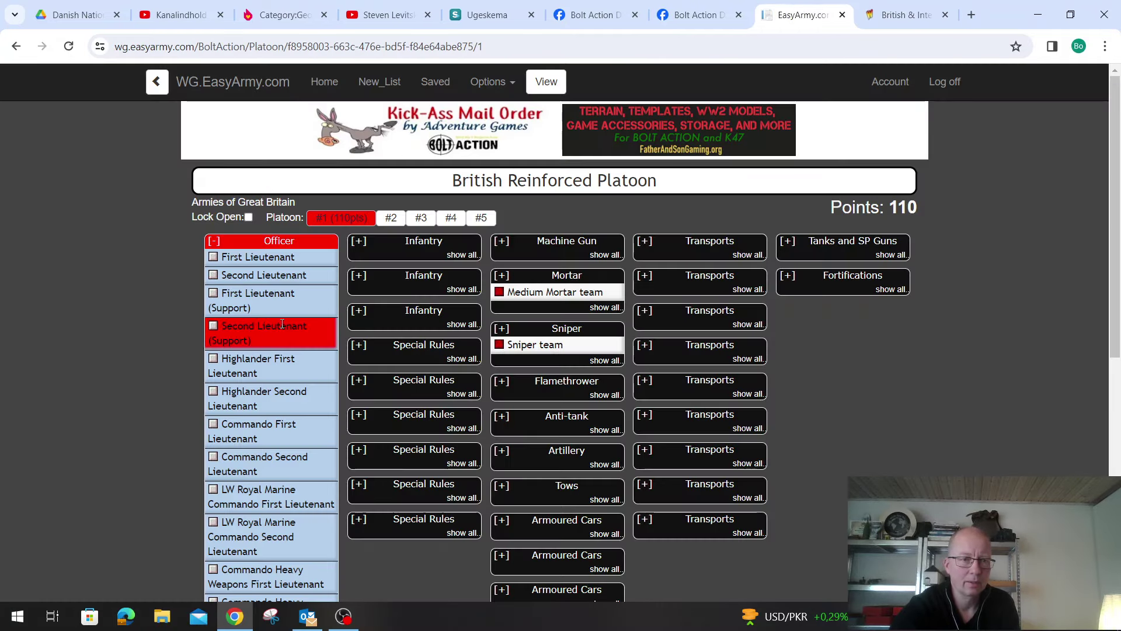
Add a Veteran Highlander Second Lieutenant with a bagpiper as the platoon's officer and save the unit
scroll(282, 324, down, 1)
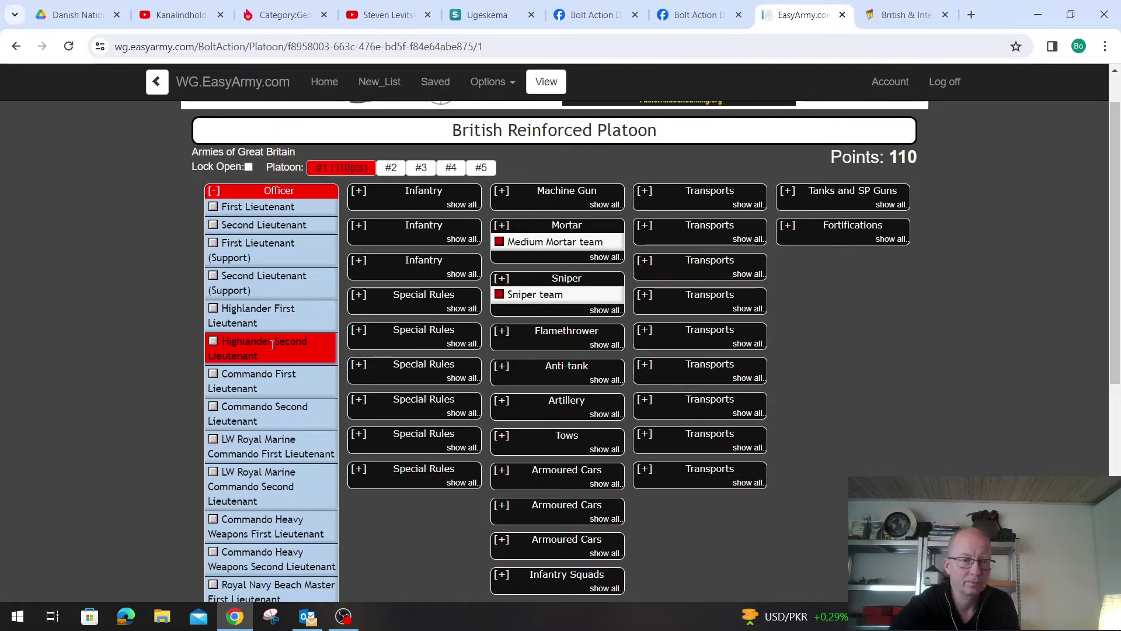
scroll(273, 345, down, 1)
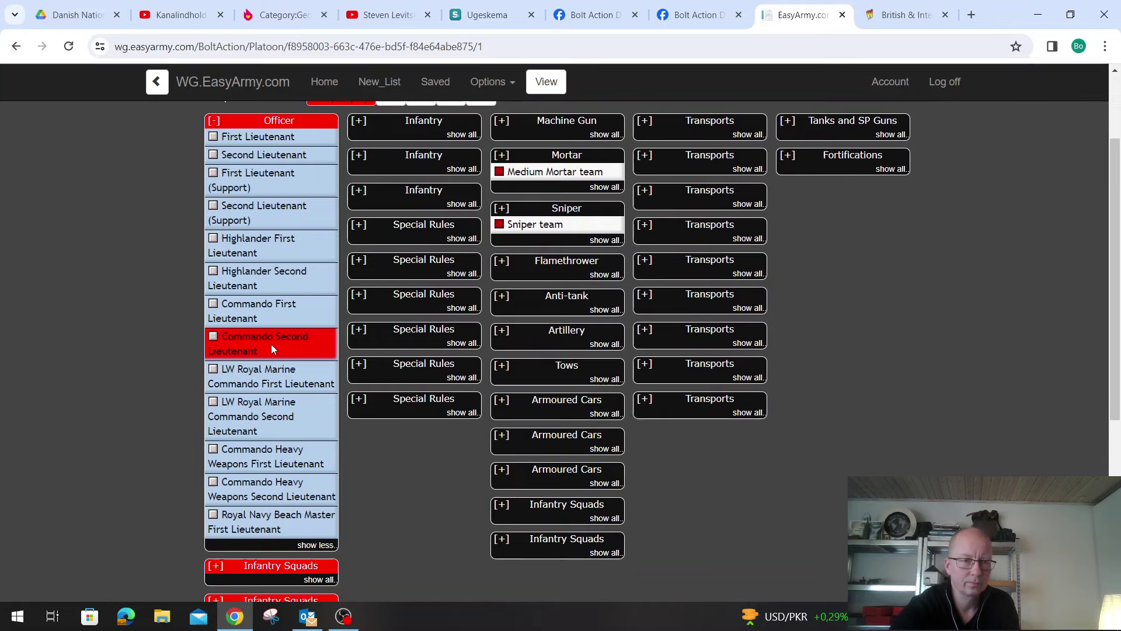
click(255, 281)
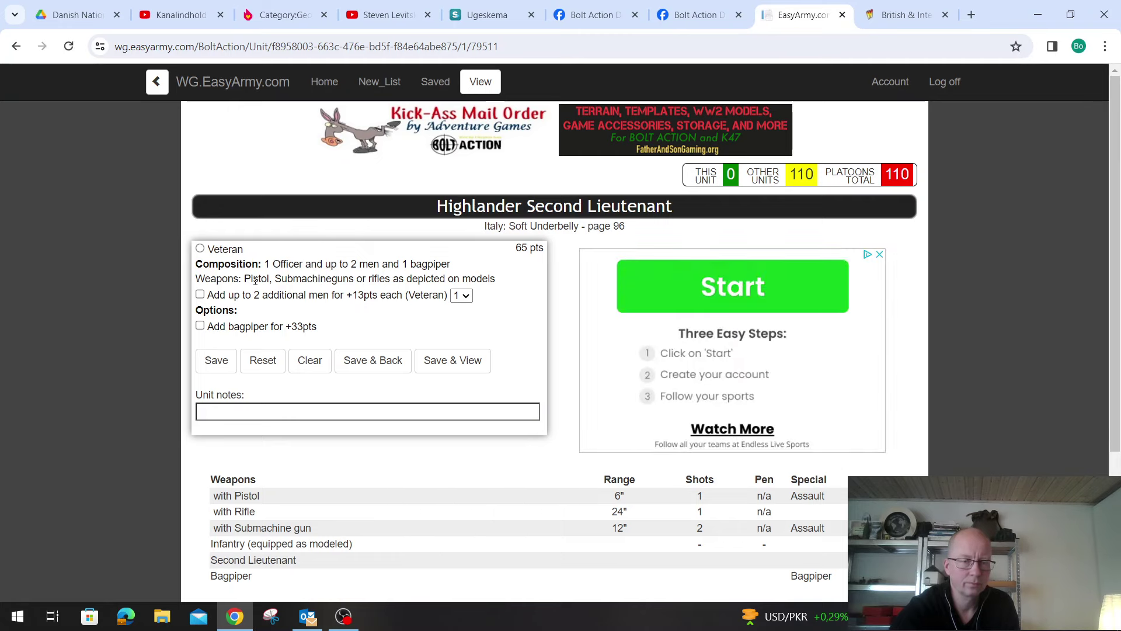
scroll(255, 281, down, 4)
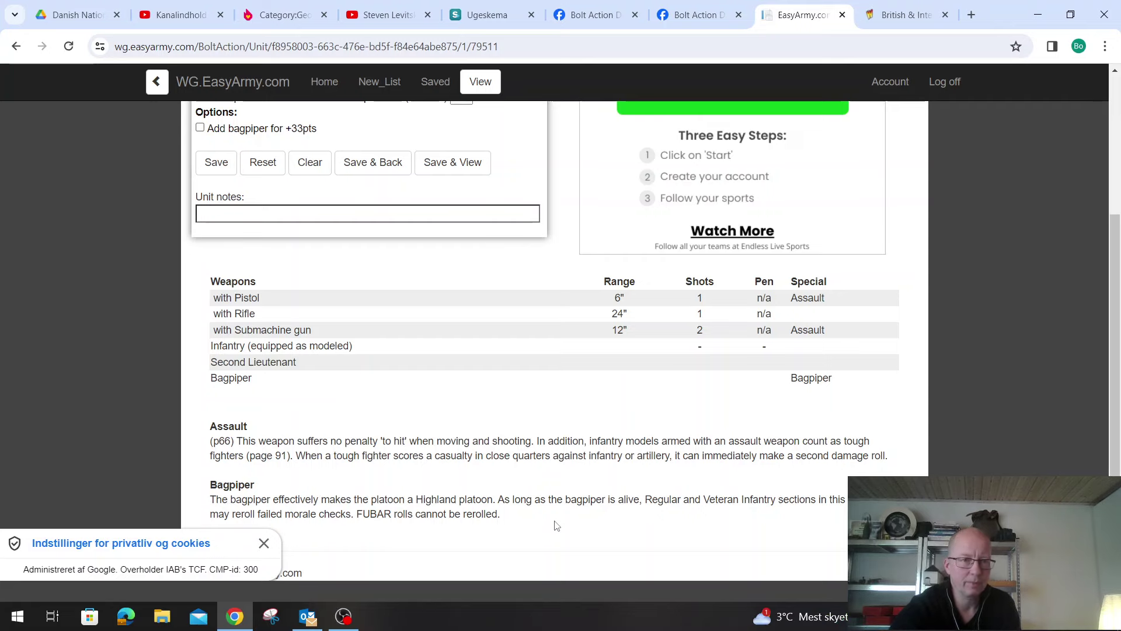
scroll(556, 525, up, 3)
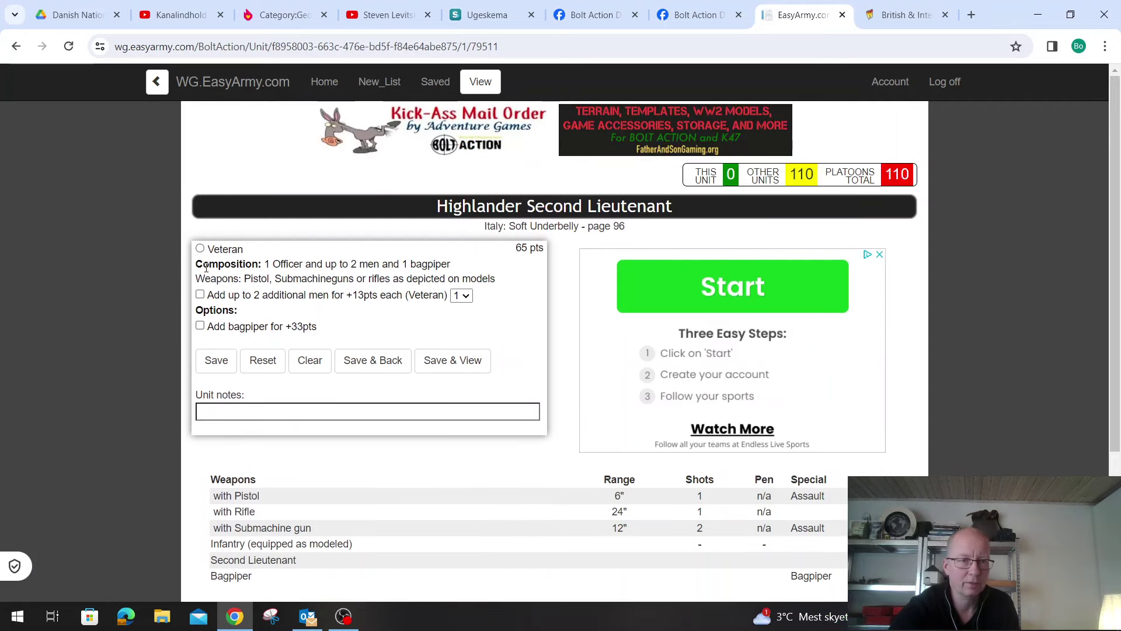
click(200, 249)
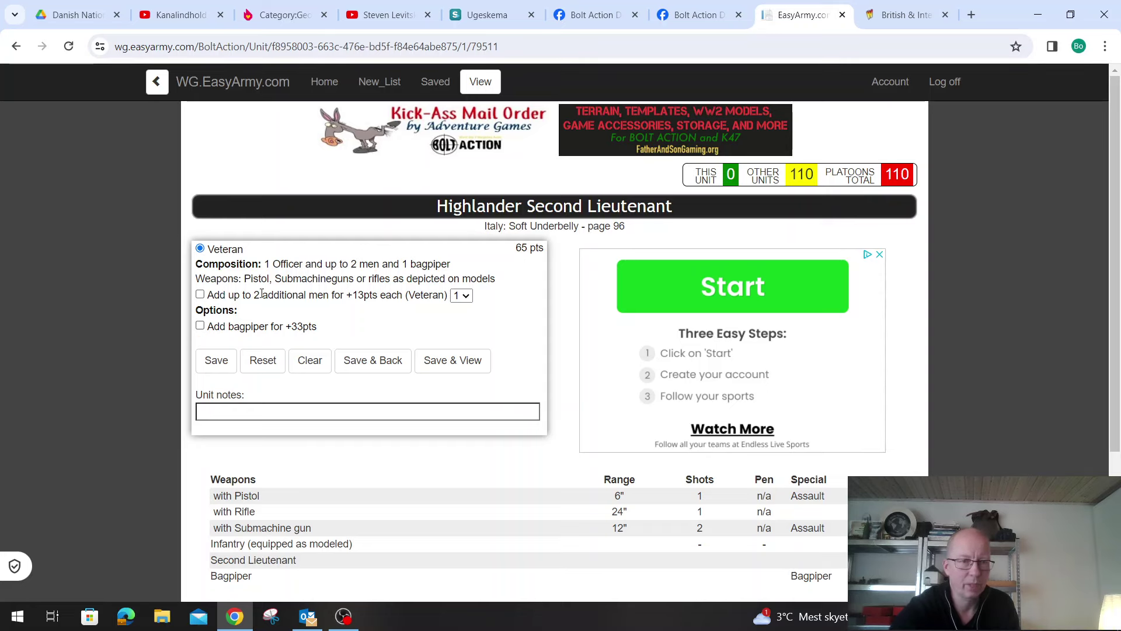
click(199, 325)
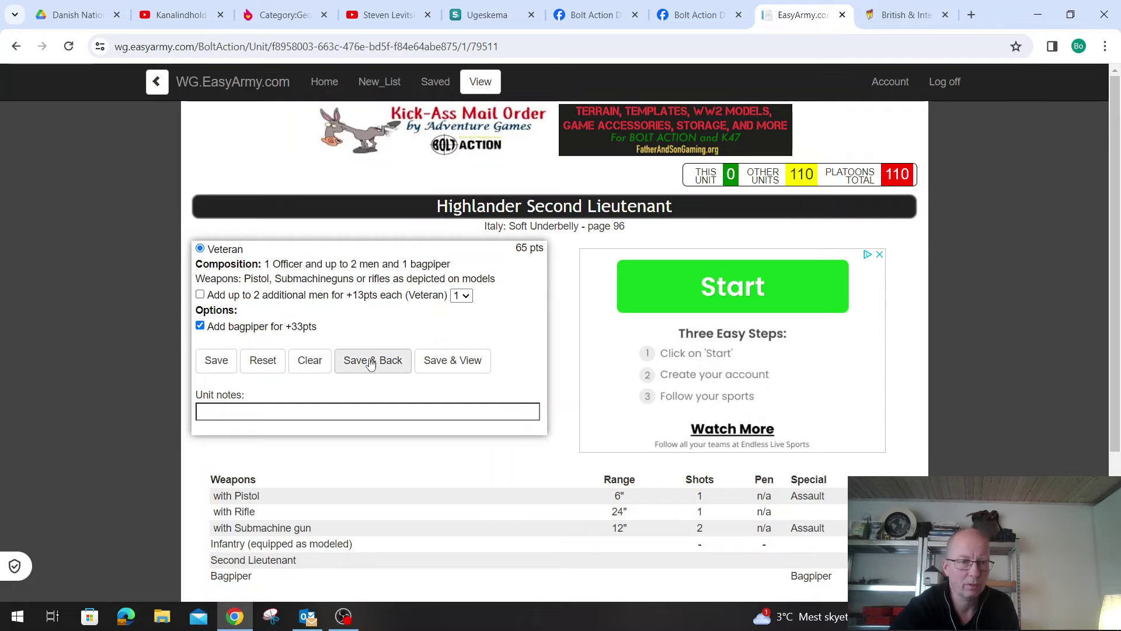
click(383, 368)
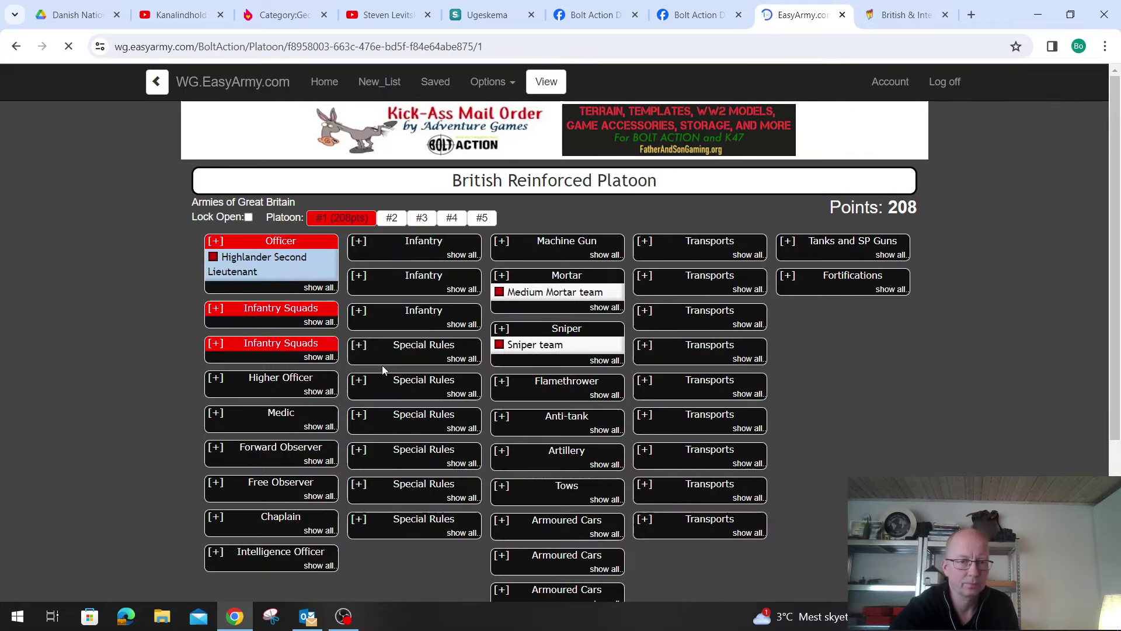
Fill the first required infantry squad with a Commando Section of 1 NCO and 6 Veteran Infantry and save it
click(320, 323)
scroll(320, 322, down, 4)
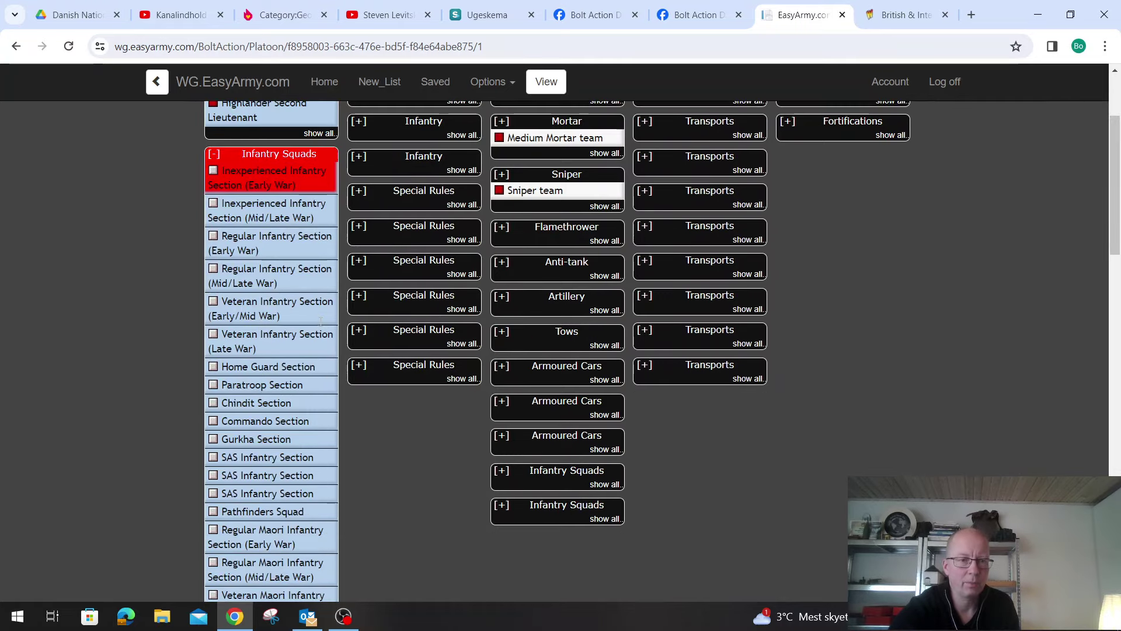
click(276, 360)
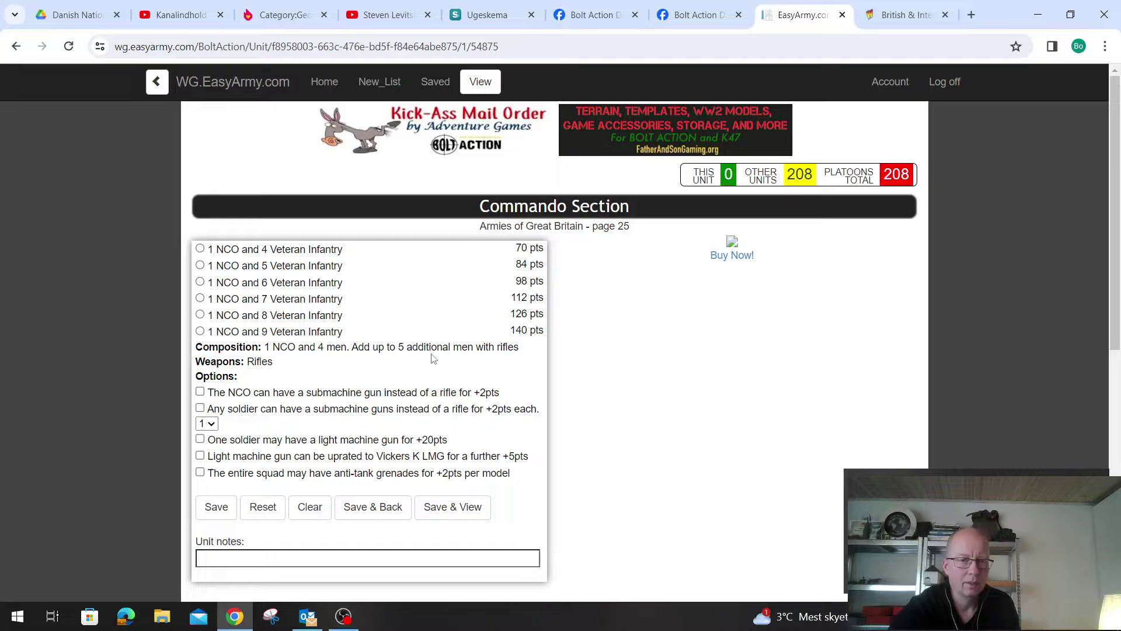
scroll(430, 358, down, 5)
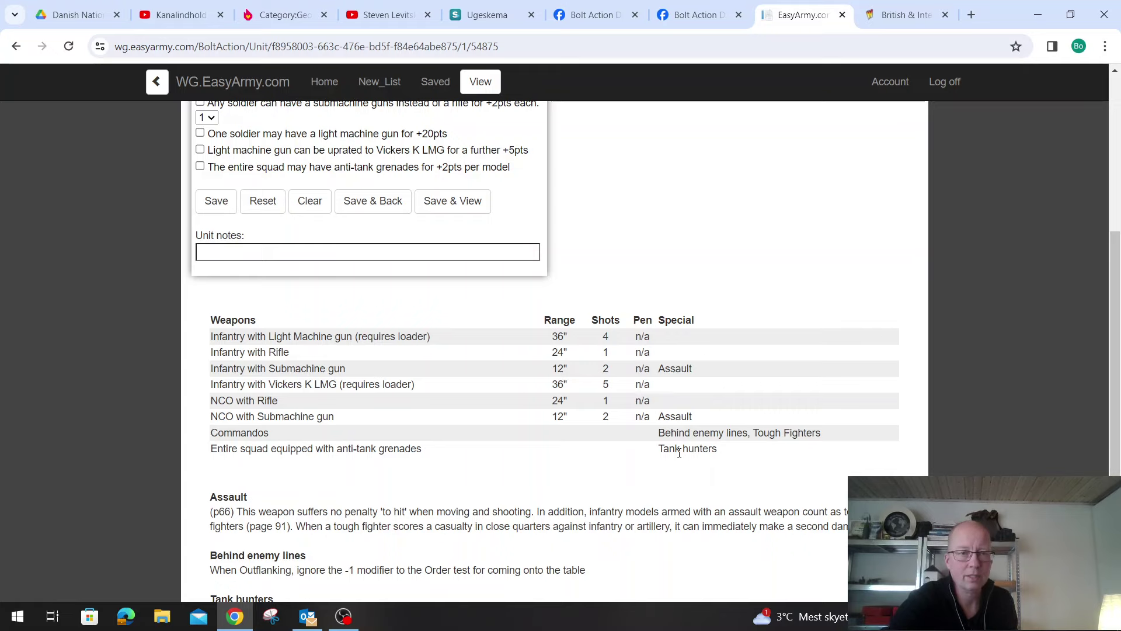
scroll(679, 453, up, 1)
scroll(679, 453, up, 3)
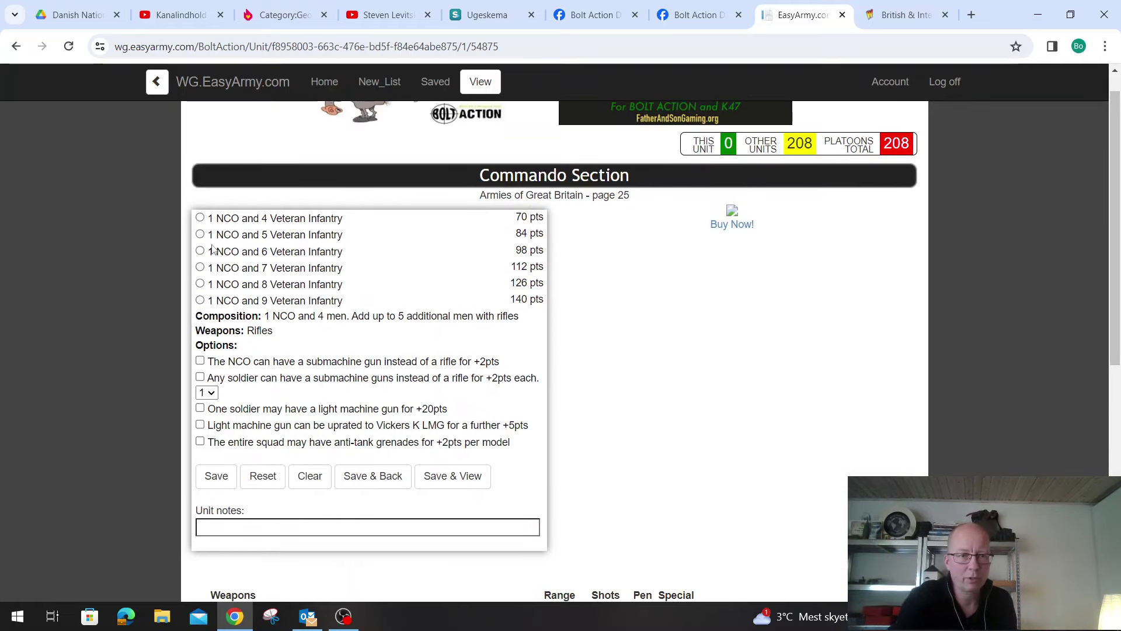
click(200, 251)
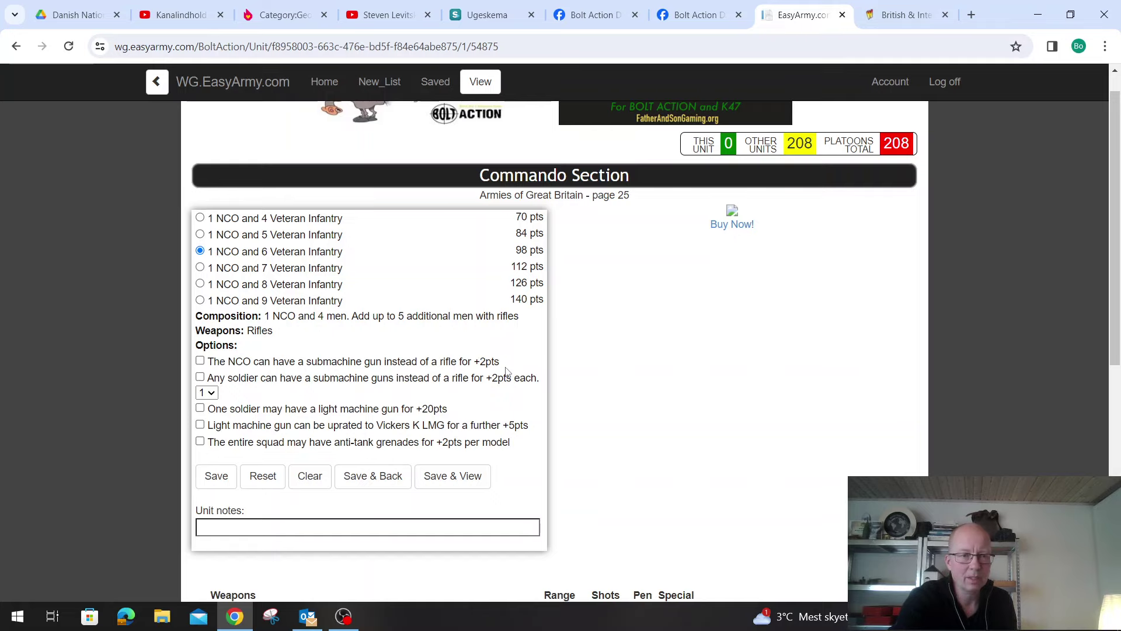
click(367, 480)
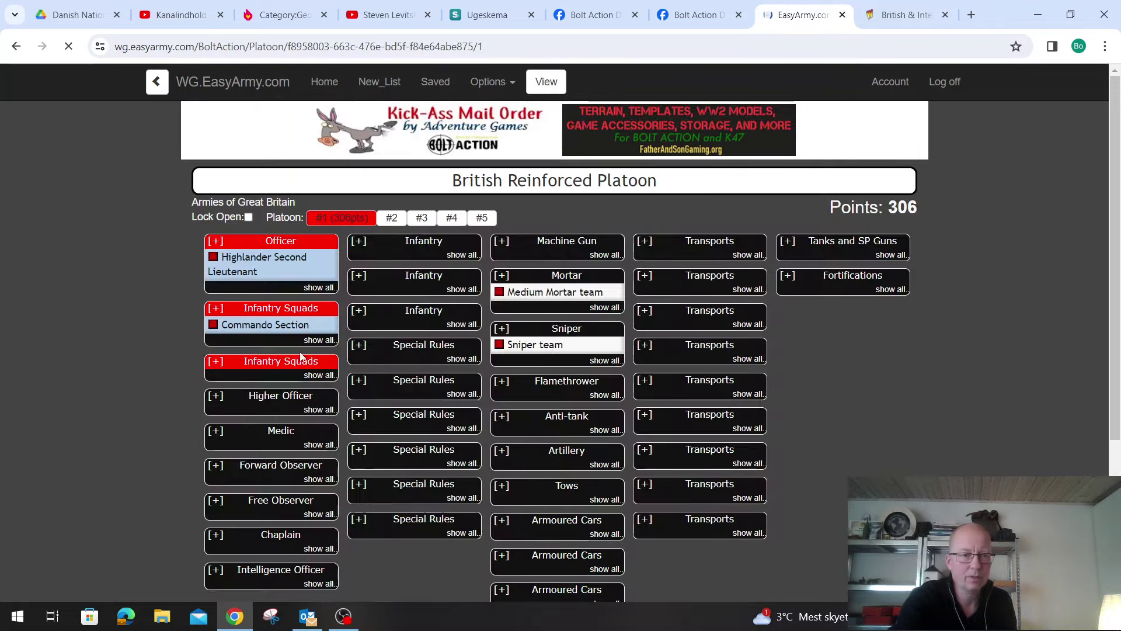
Fill the second required infantry squad with a Commando Section of 1 NCO and 6 Veteran Infantry and save it
click(320, 375)
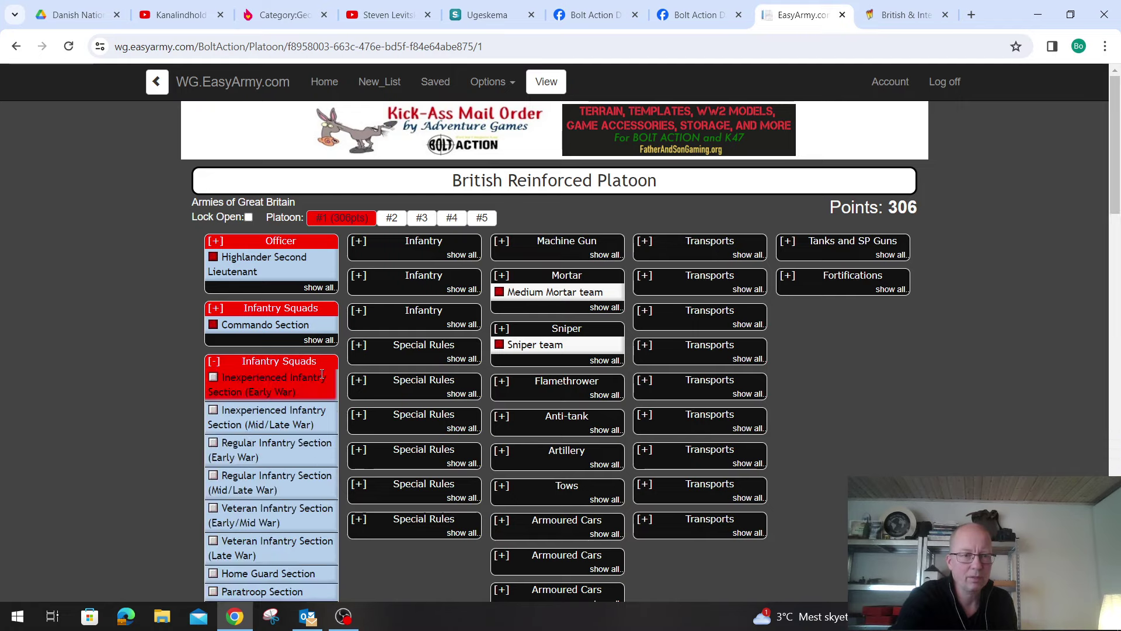
scroll(322, 374, down, 5)
scroll(322, 374, down, 3)
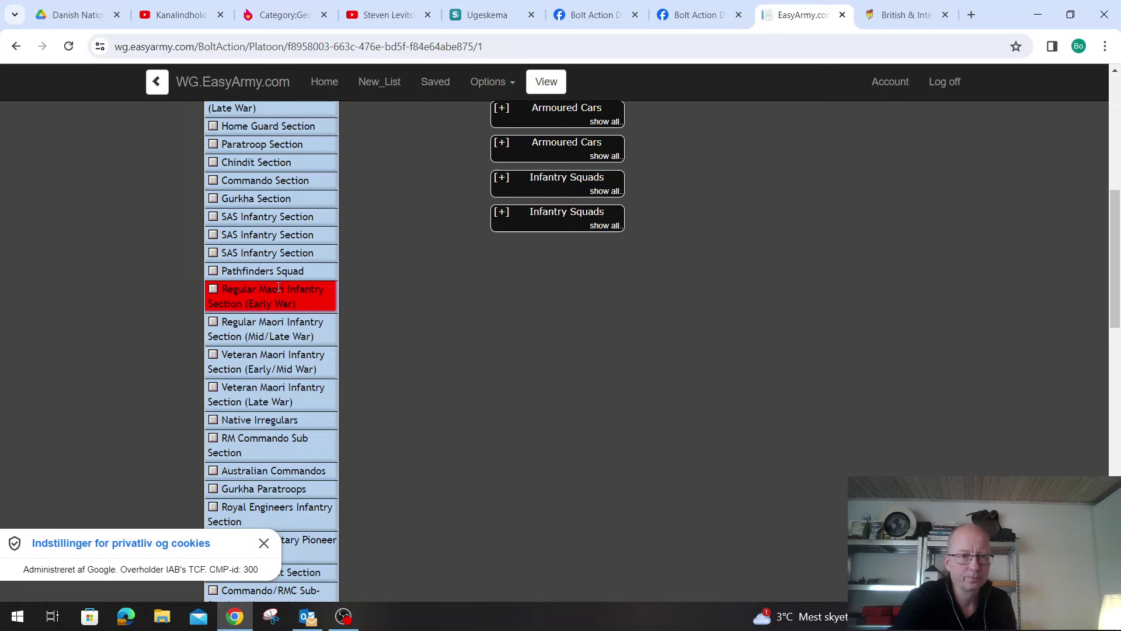
click(262, 178)
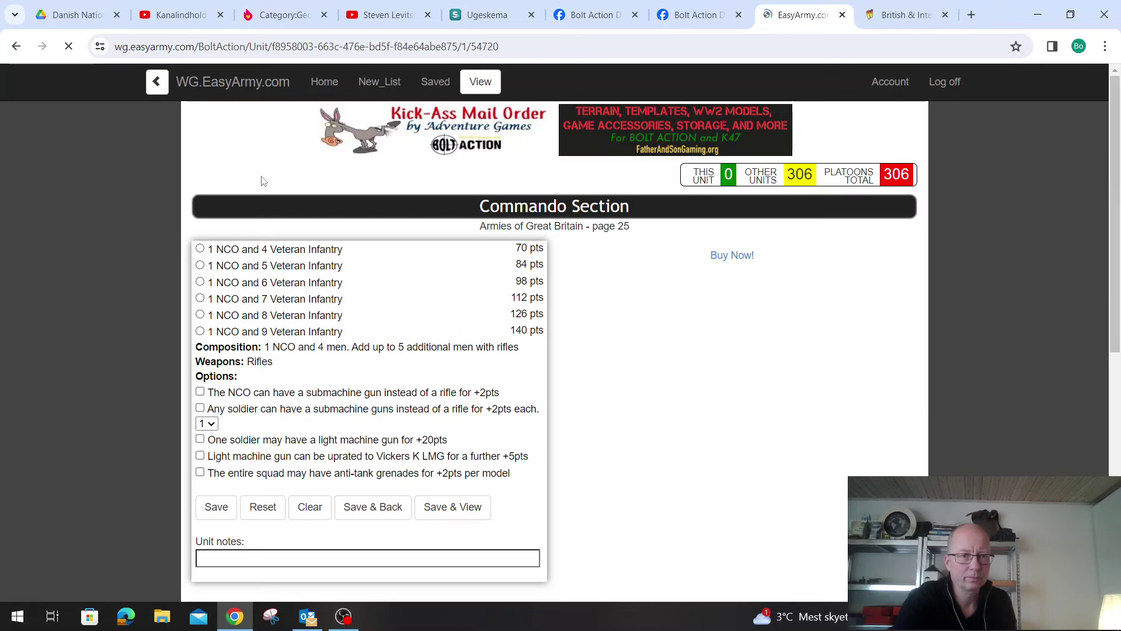
click(202, 283)
click(375, 506)
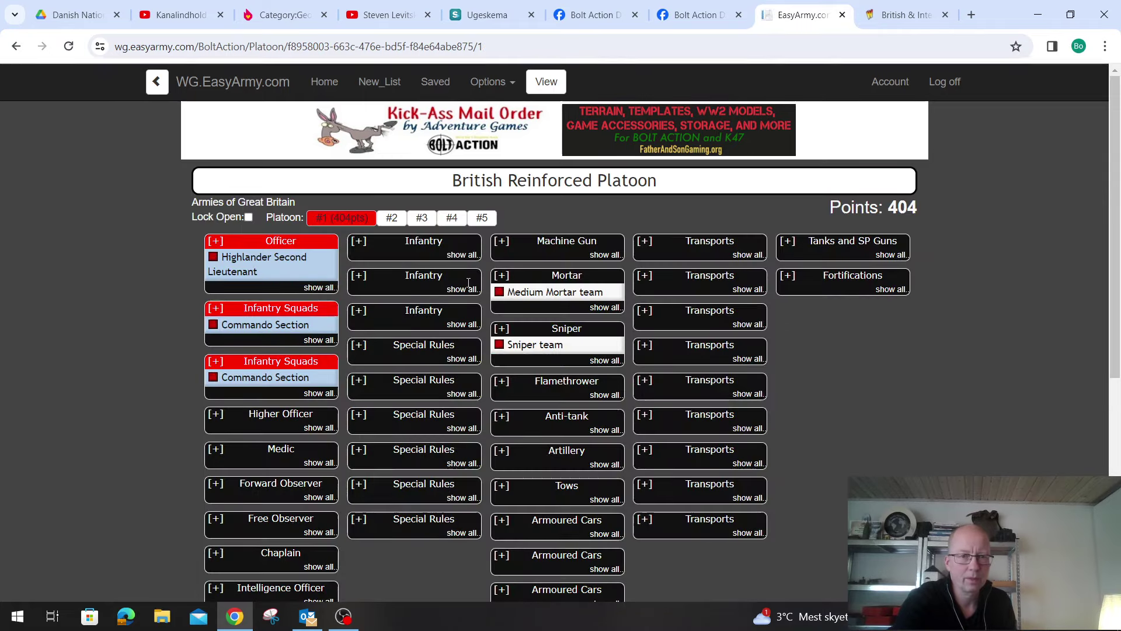
Add a third Commando Section of 1 NCO and 6 Veteran Infantry in the first optional Infantry slot and save it
click(461, 254)
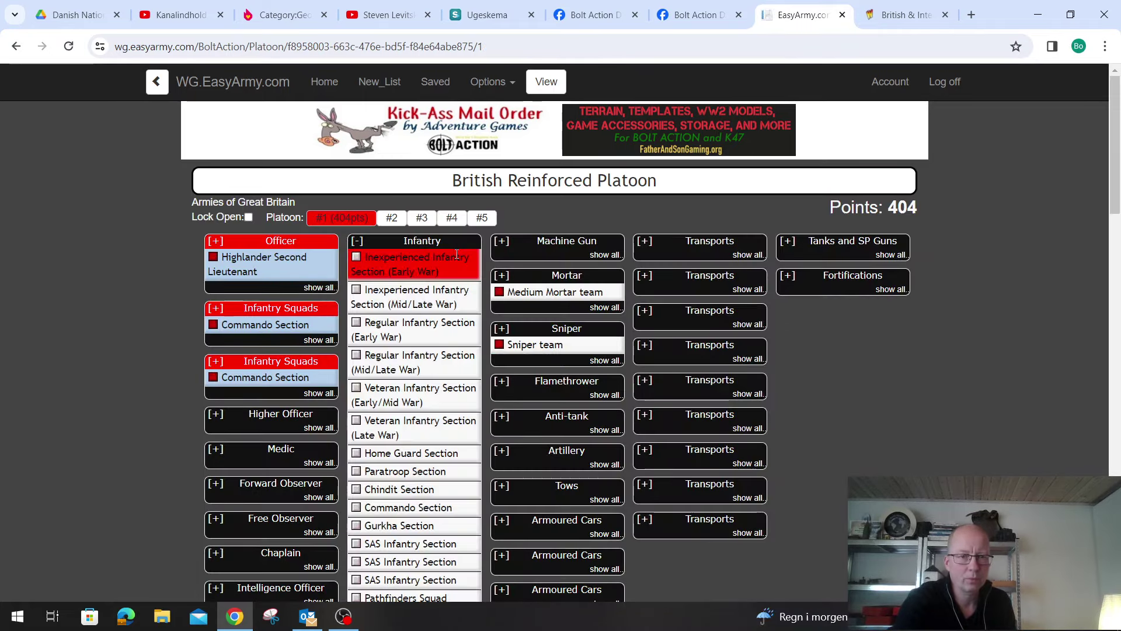
click(419, 506)
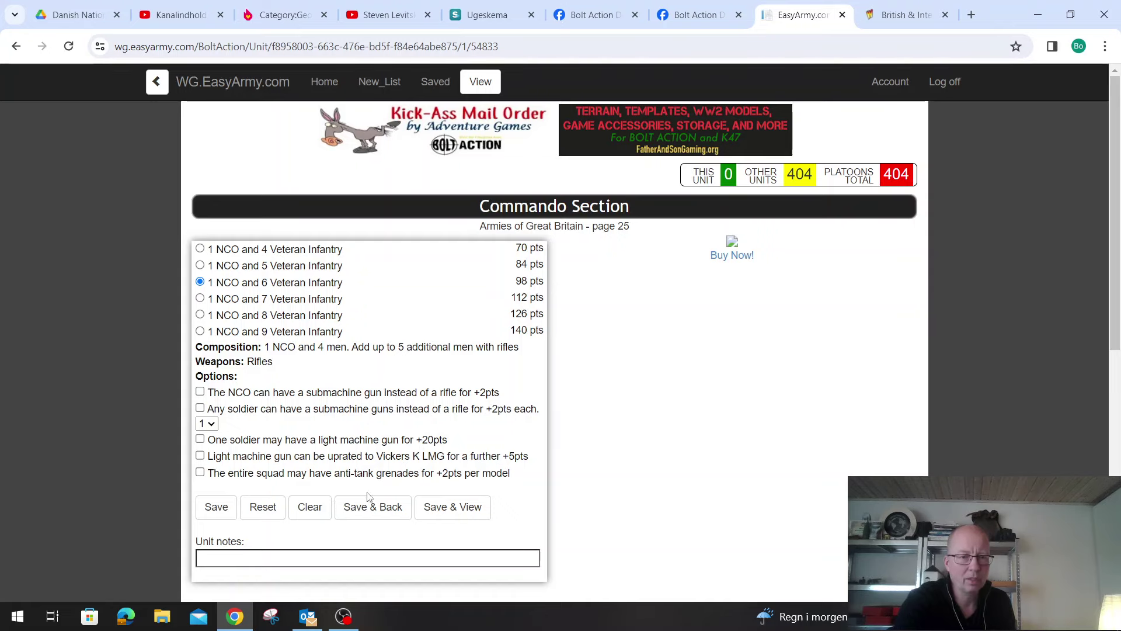
click(369, 509)
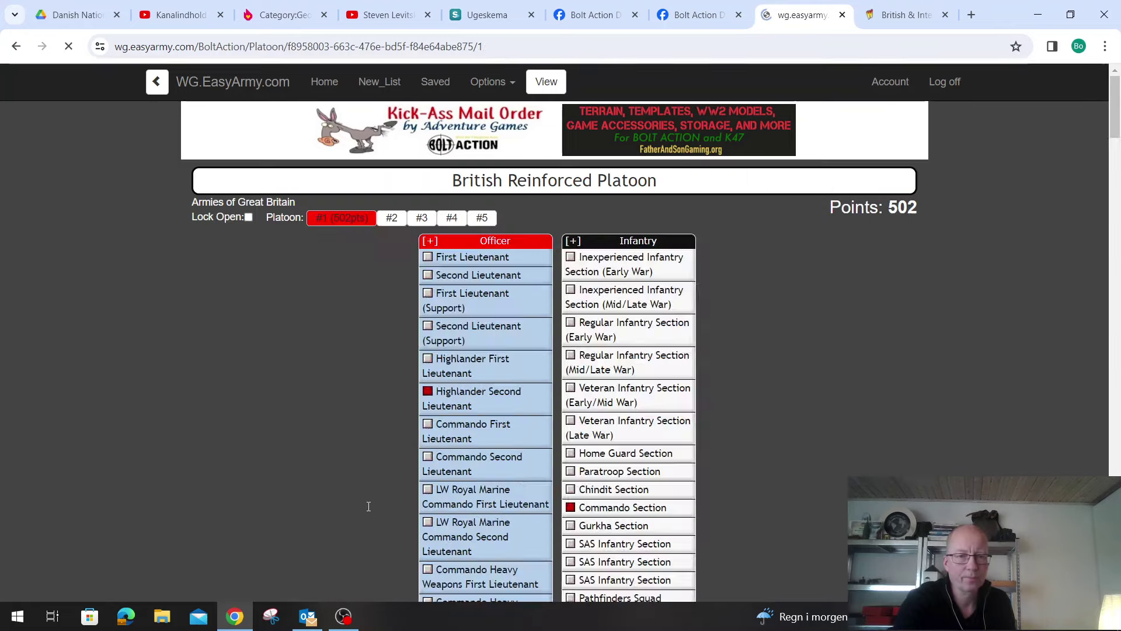
Add a fourth Commando Section of 1 NCO and 6 Veteran Infantry in the second optional Infantry slot and save it
click(463, 307)
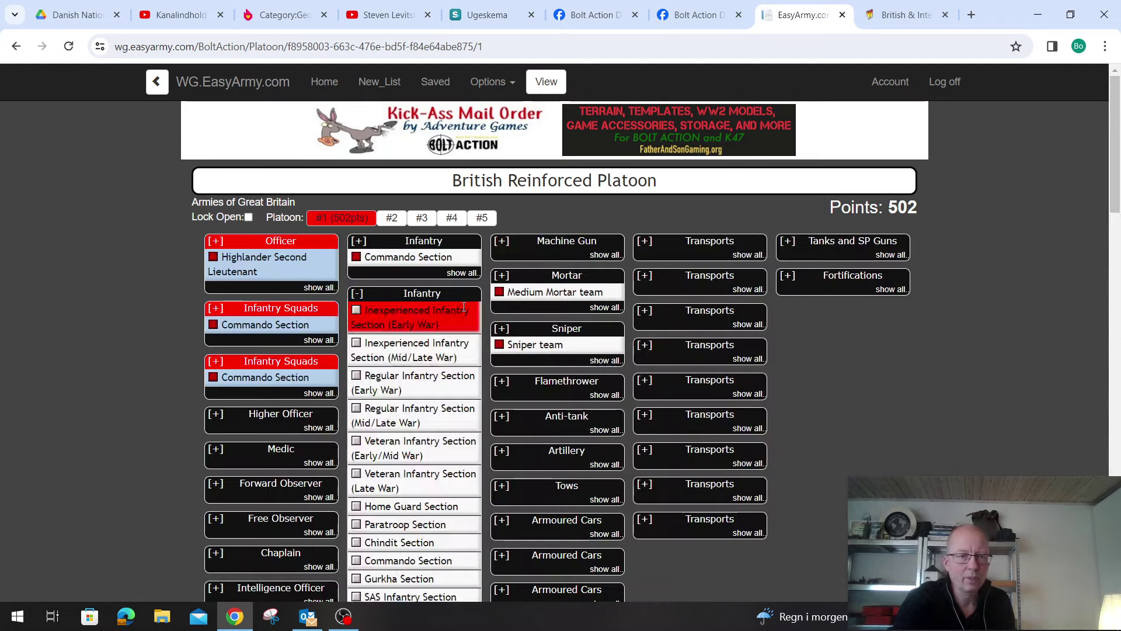
click(430, 560)
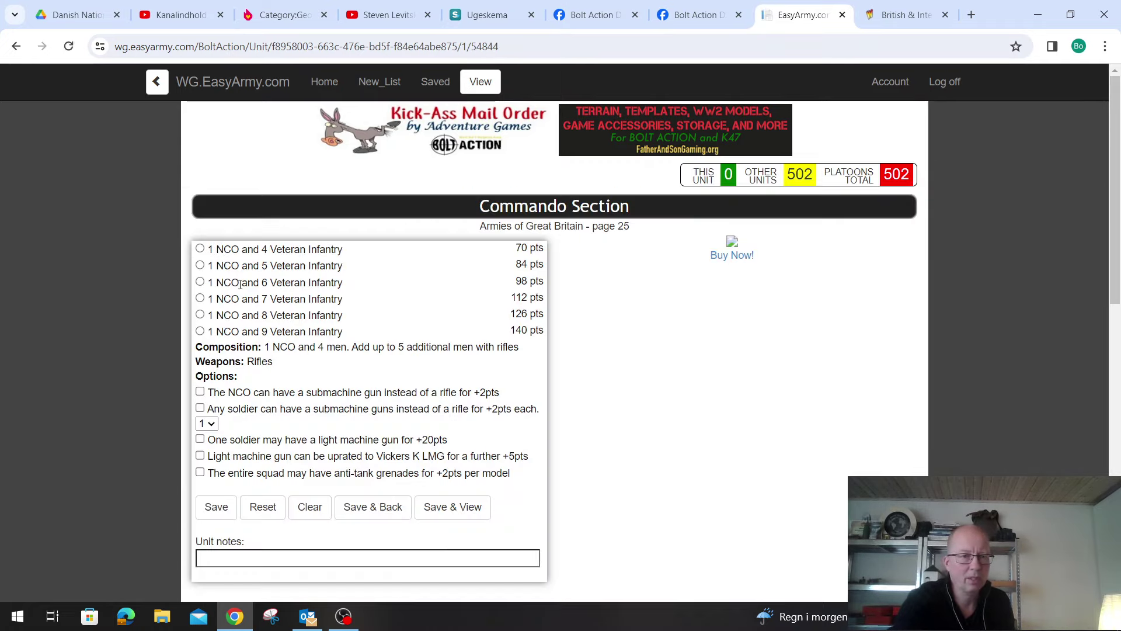
click(200, 282)
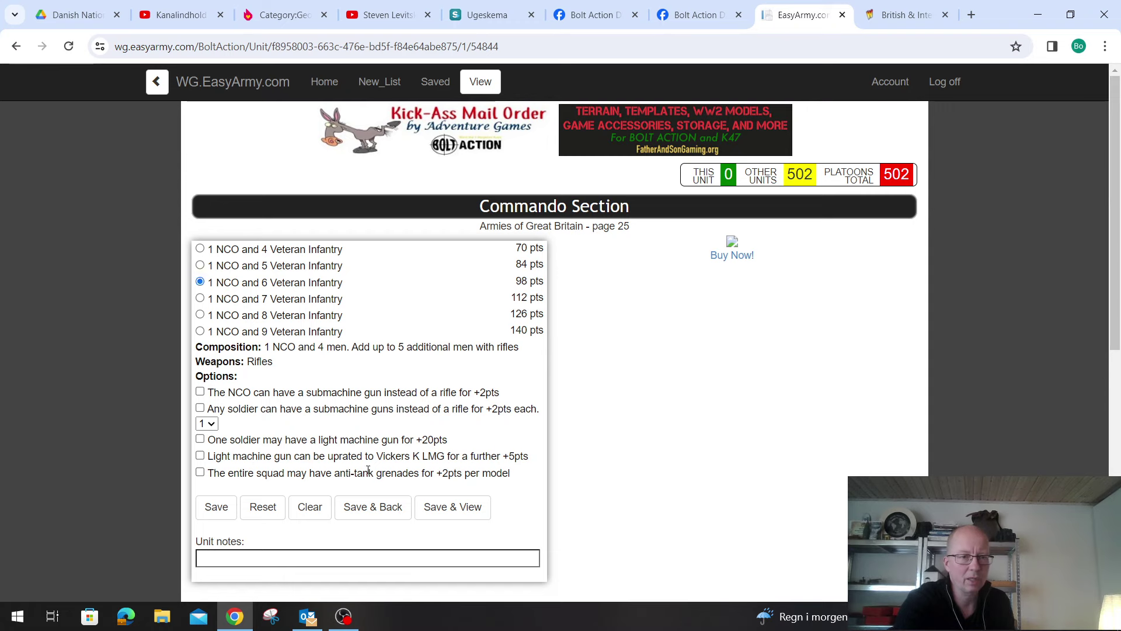
click(374, 509)
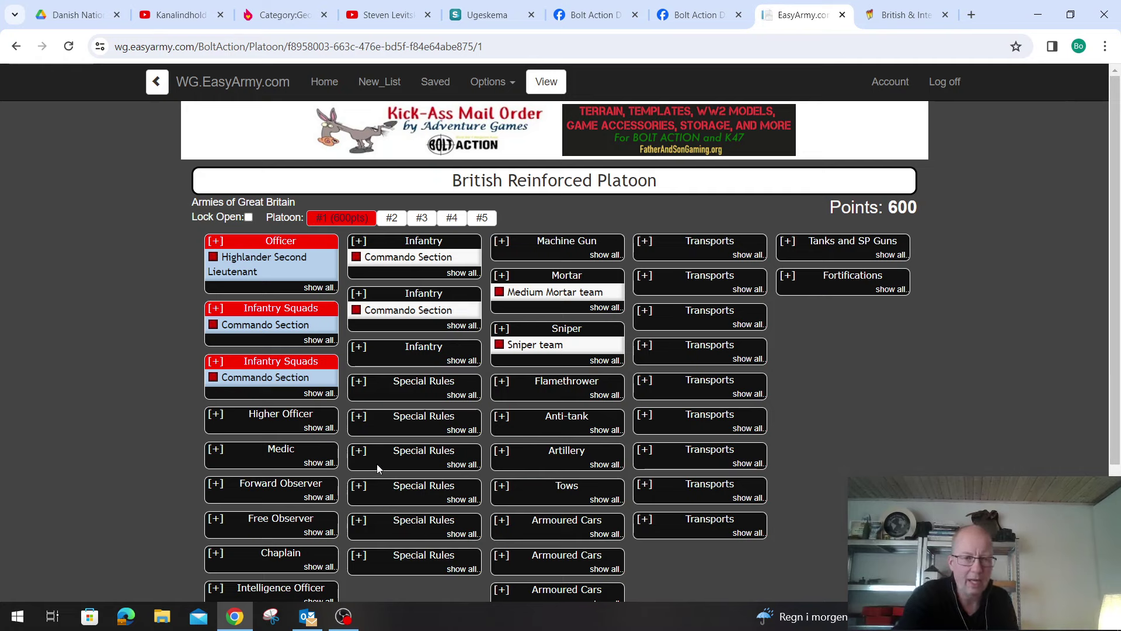
Open an SAS Infantry Section in the third optional Infantry slot and set it to 1 NCO and 7 Veteran Infantry
click(464, 361)
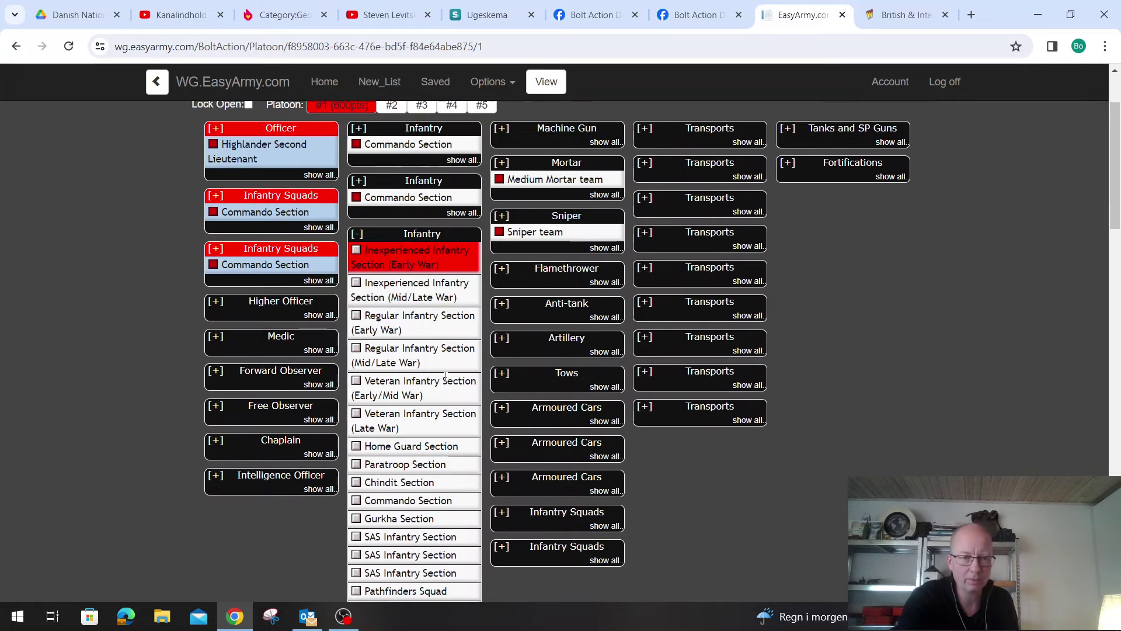
scroll(447, 380, down, 2)
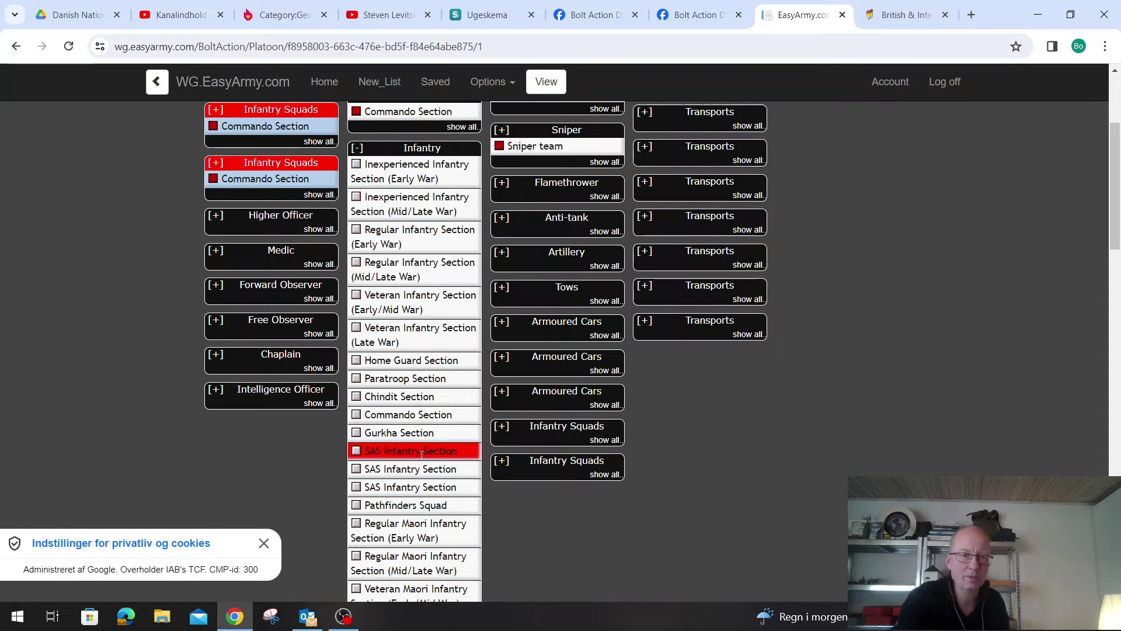
click(422, 453)
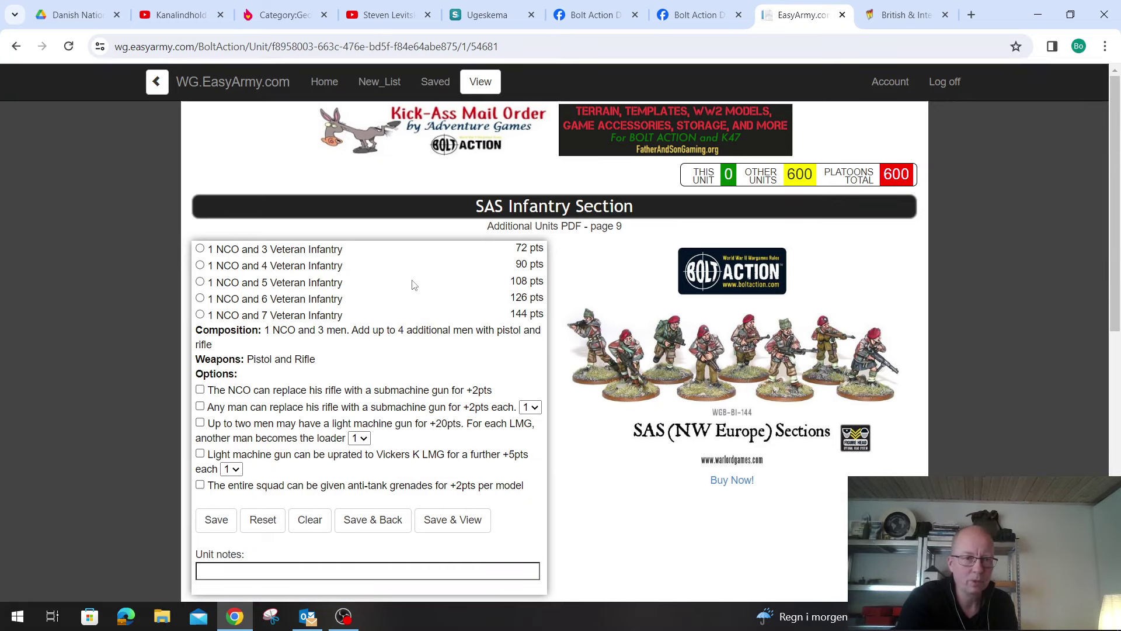
click(199, 315)
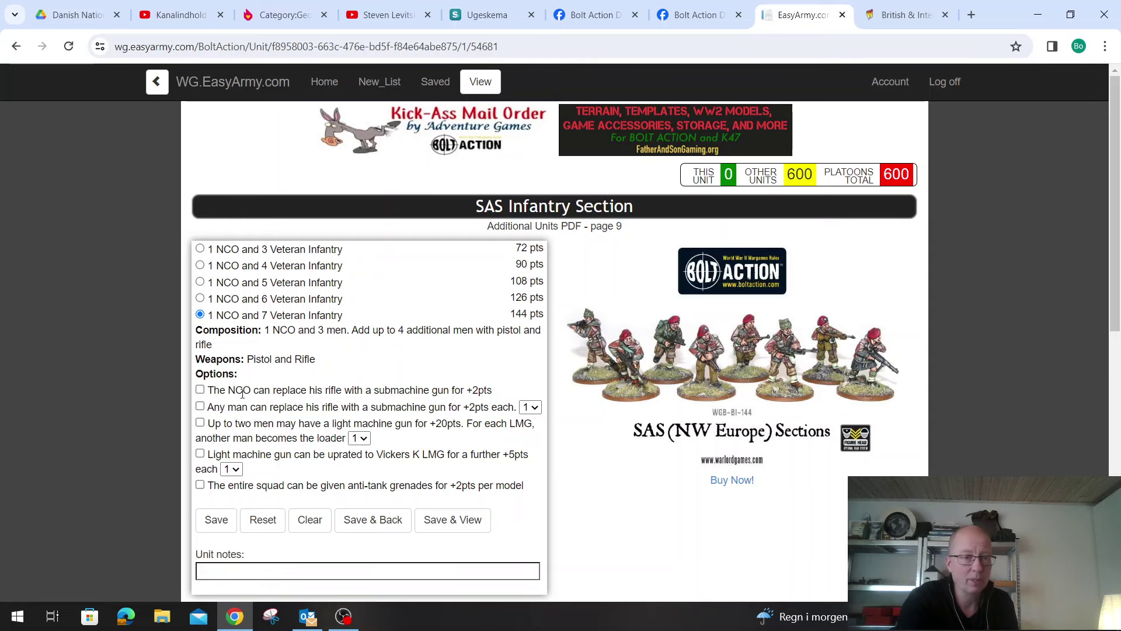
click(200, 389)
click(201, 406)
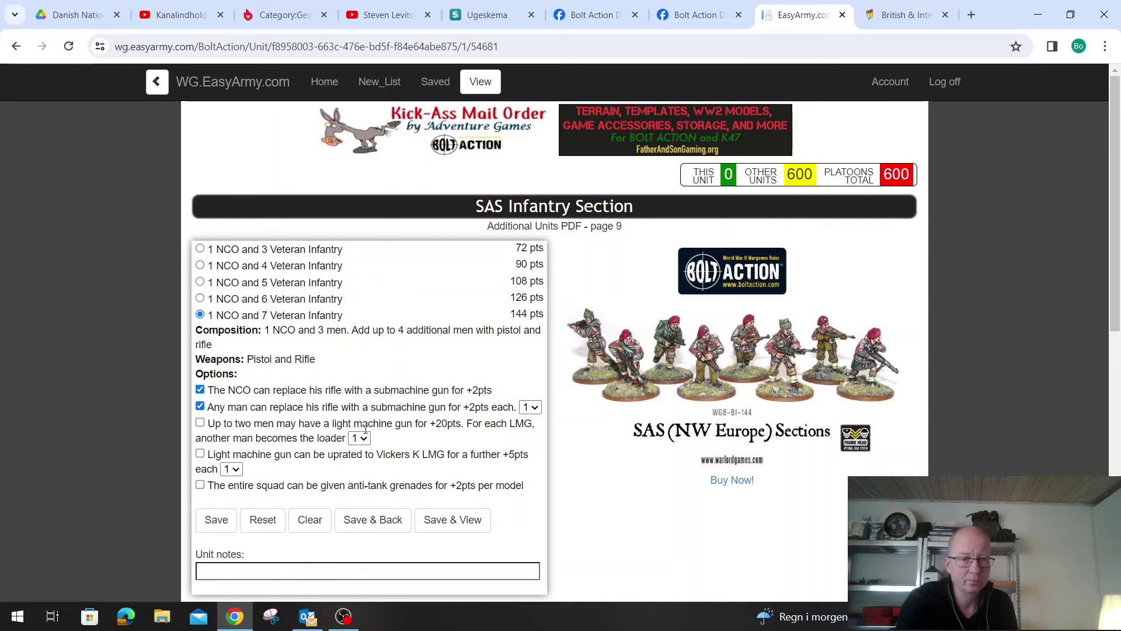
click(533, 409)
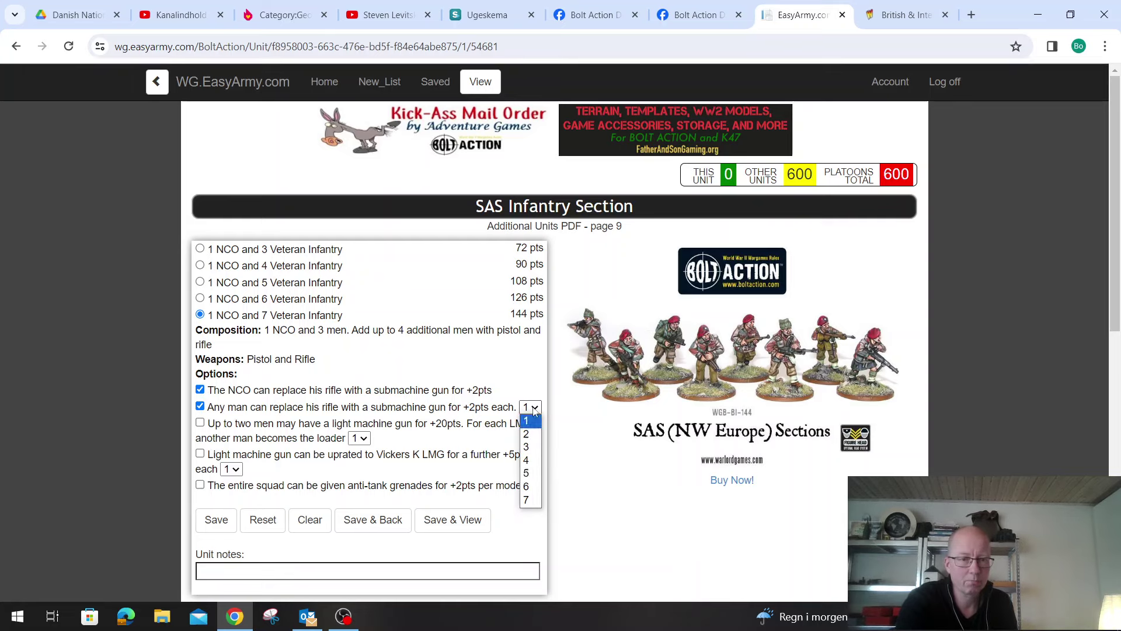
click(528, 500)
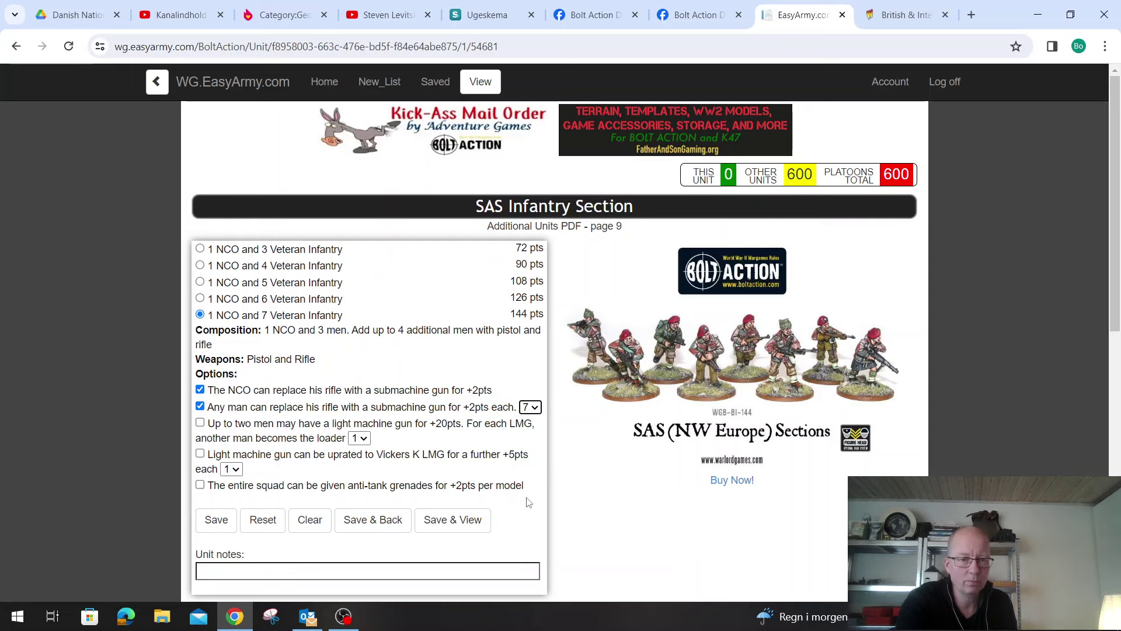
scroll(528, 503, down, 7)
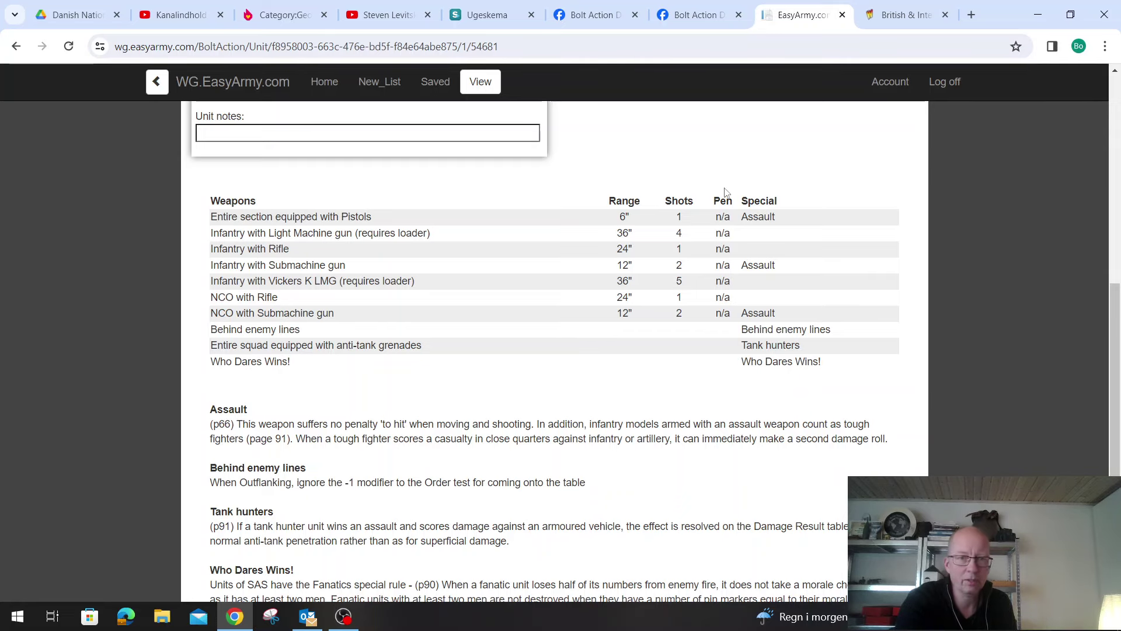
scroll(723, 229, up, 1)
scroll(723, 229, up, 6)
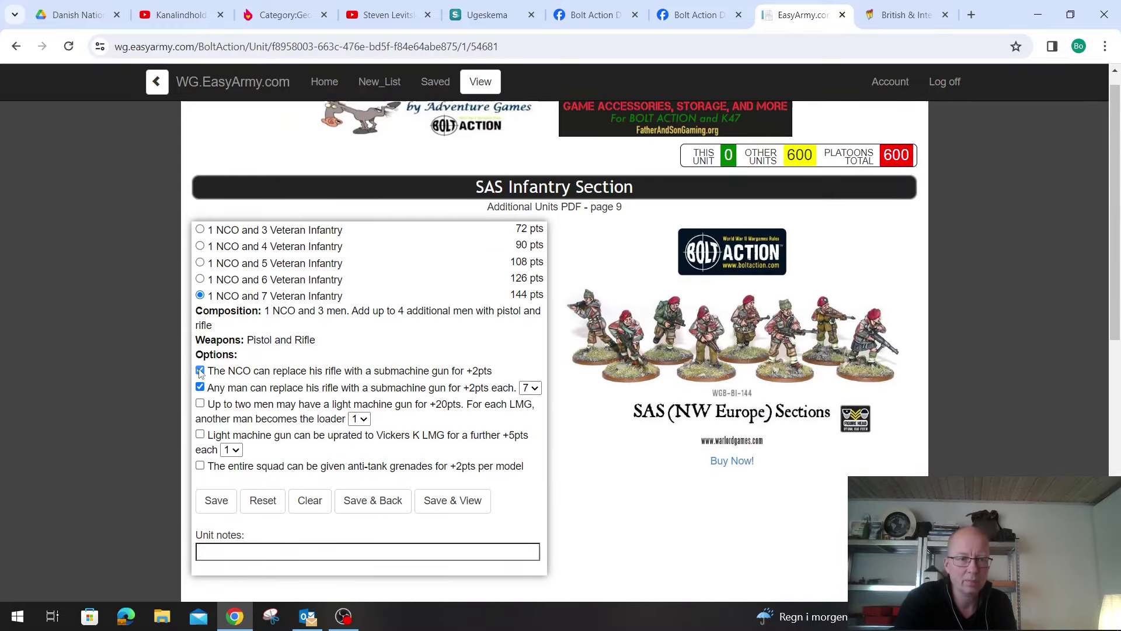
click(199, 371)
click(200, 387)
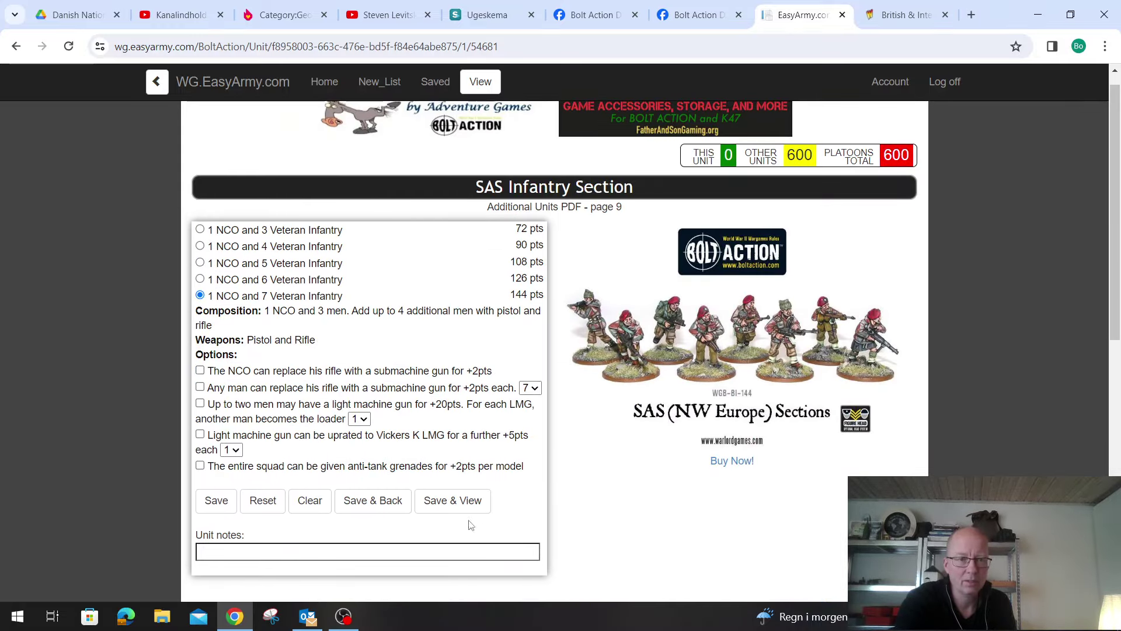
Save the SAS Infantry Section to the platoon, reopen it to check its options, and save it again
click(385, 502)
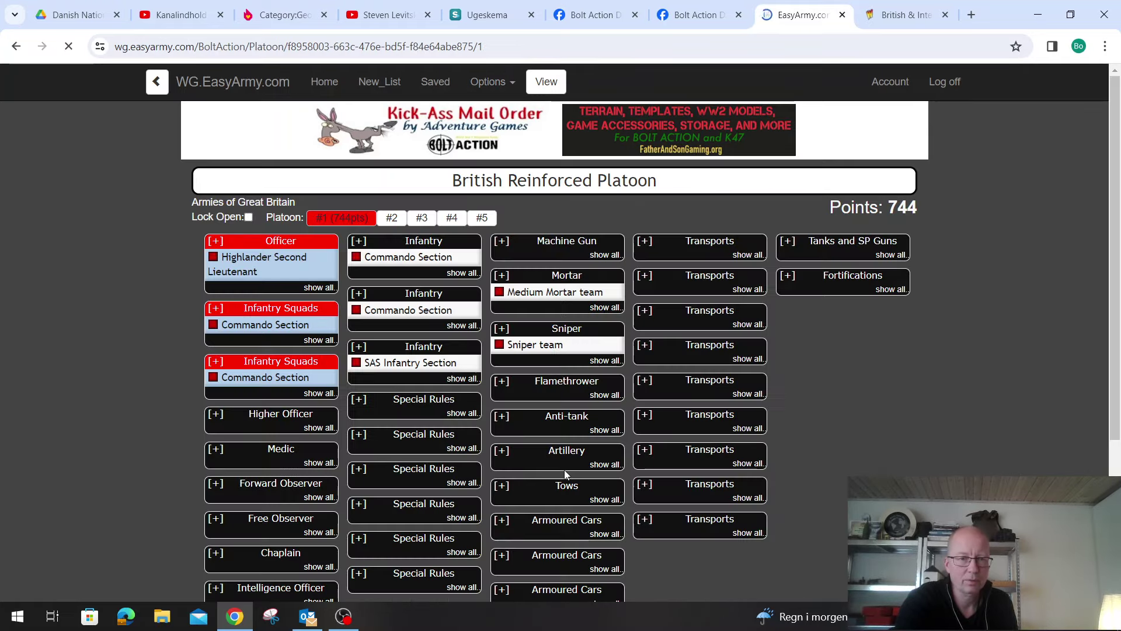
click(442, 362)
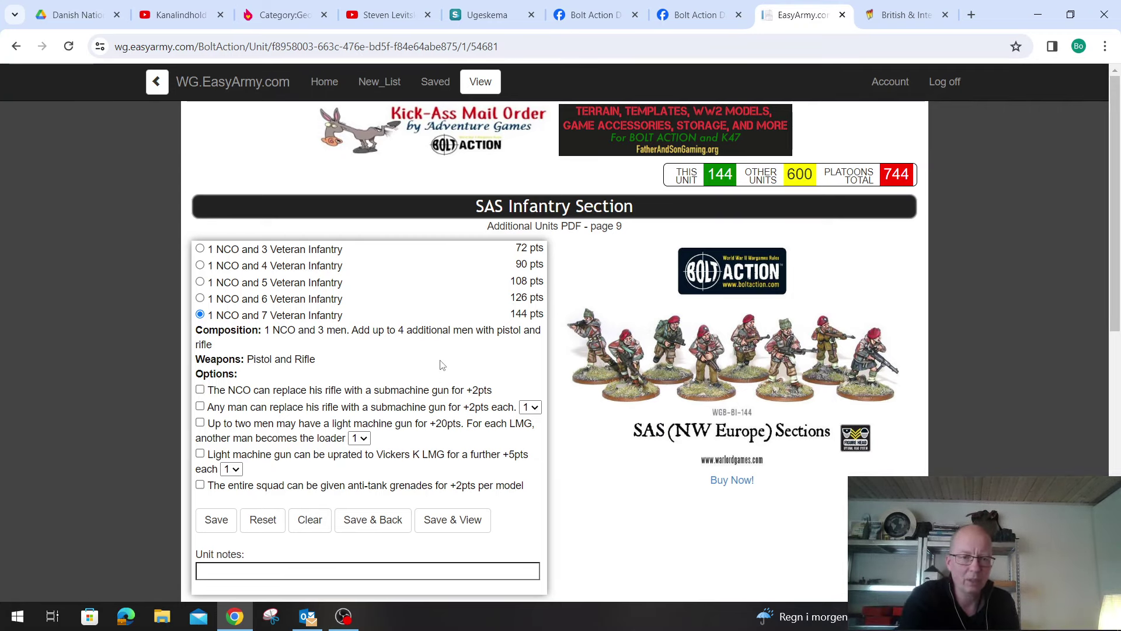
click(385, 527)
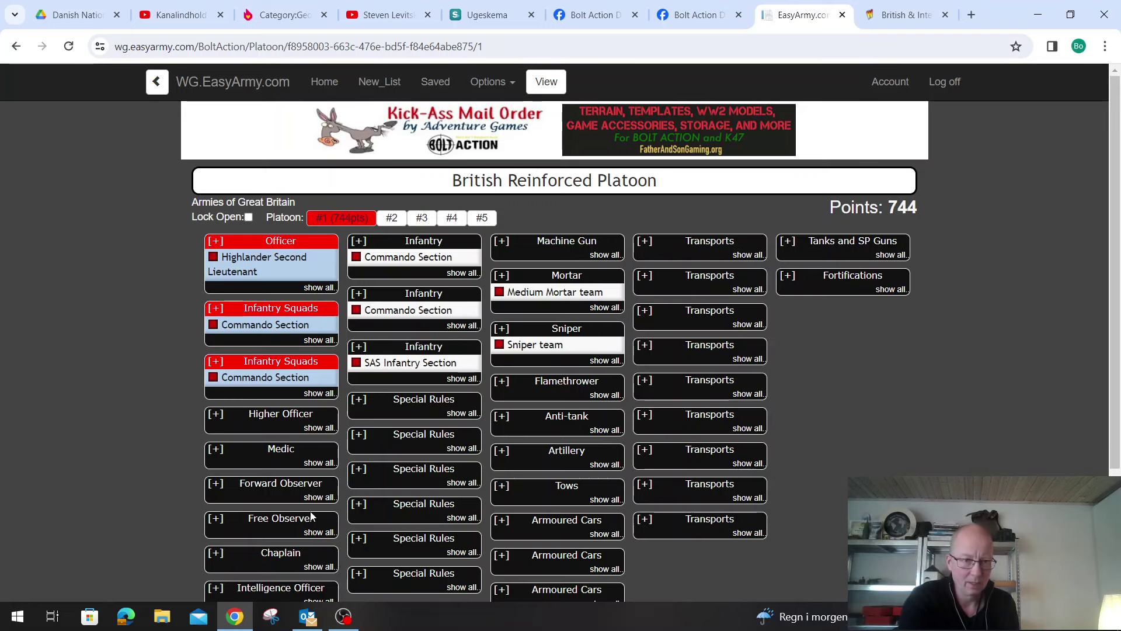
Add a Regular Free Forward Observer (Artillery) in the Free Observer slot and save the unit
click(306, 532)
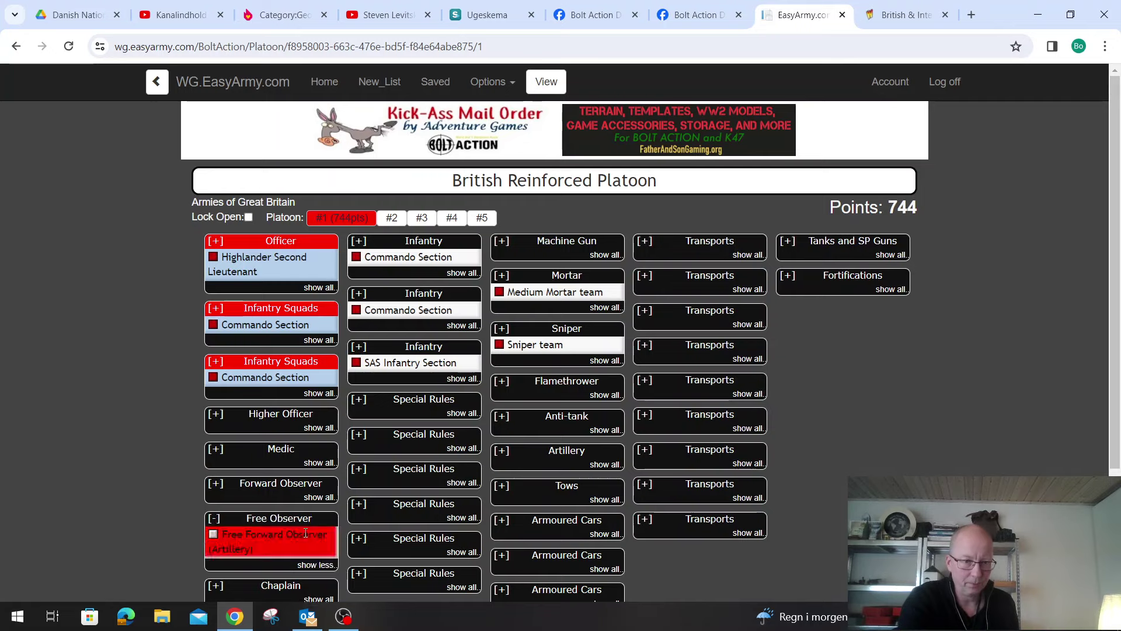
click(257, 535)
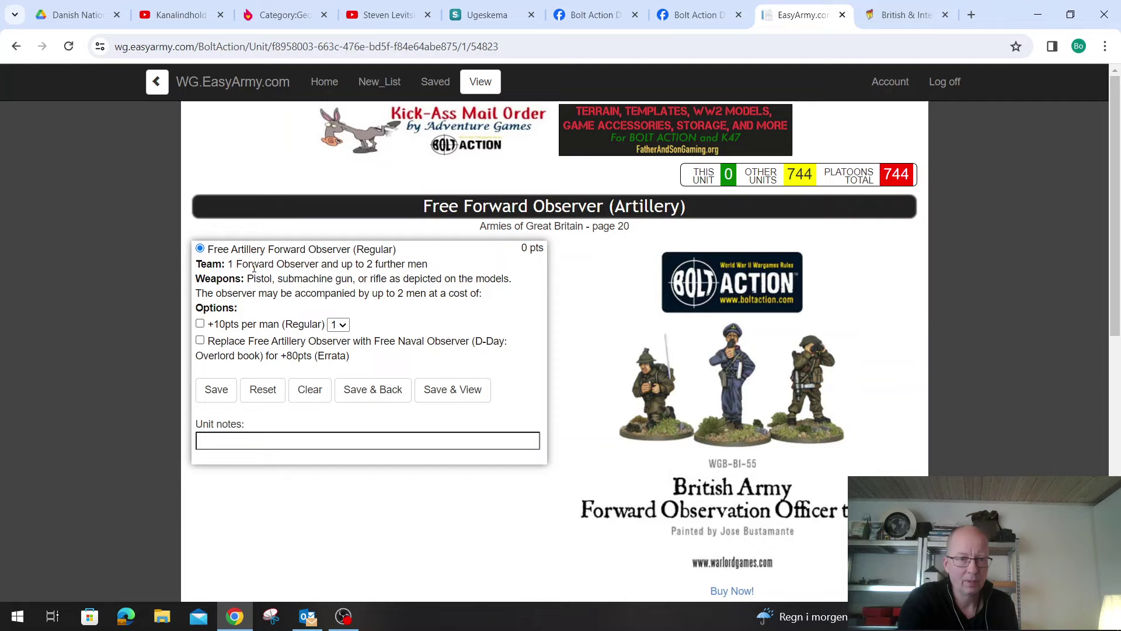
click(380, 399)
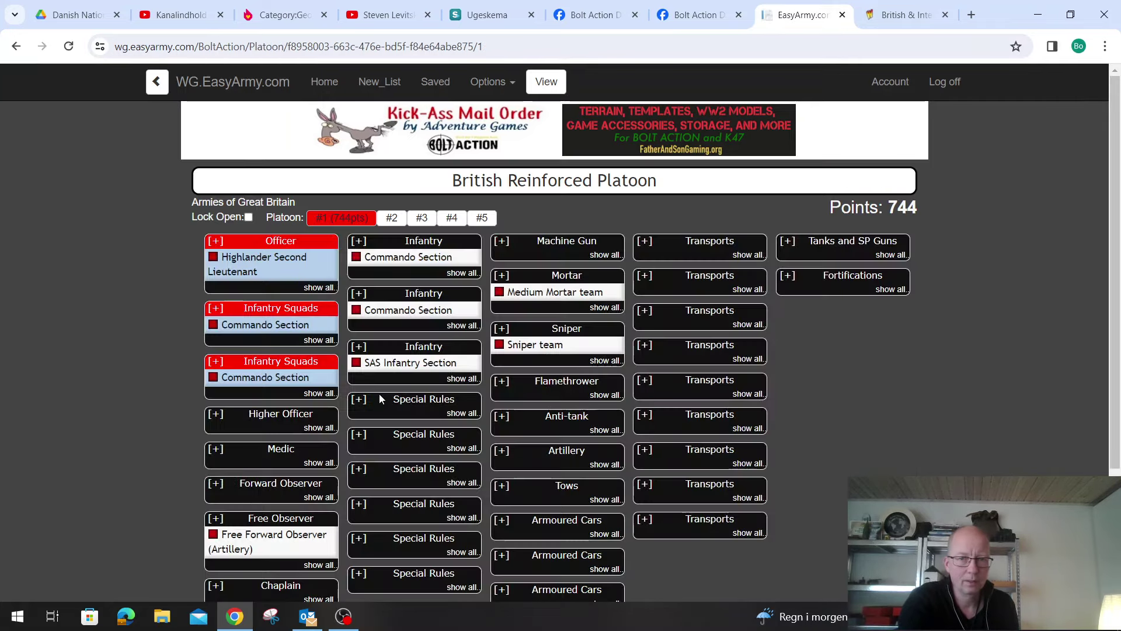
Switch to Warlord's starter army bundle page and examine the picture of the included commando figures and characters
scroll(380, 394, down, 1)
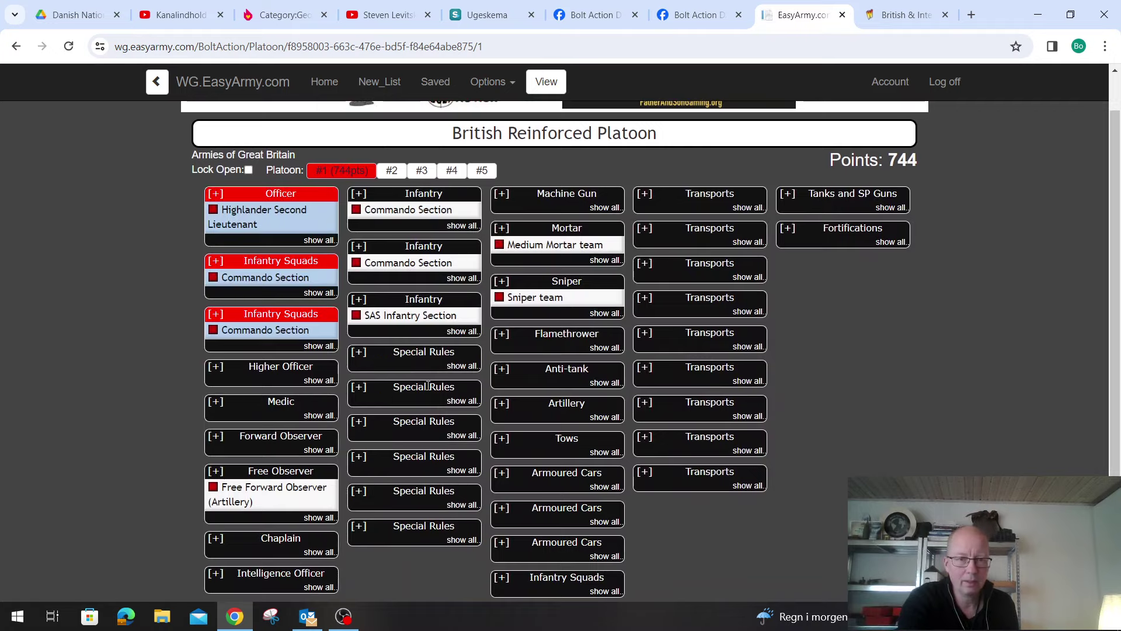
click(908, 18)
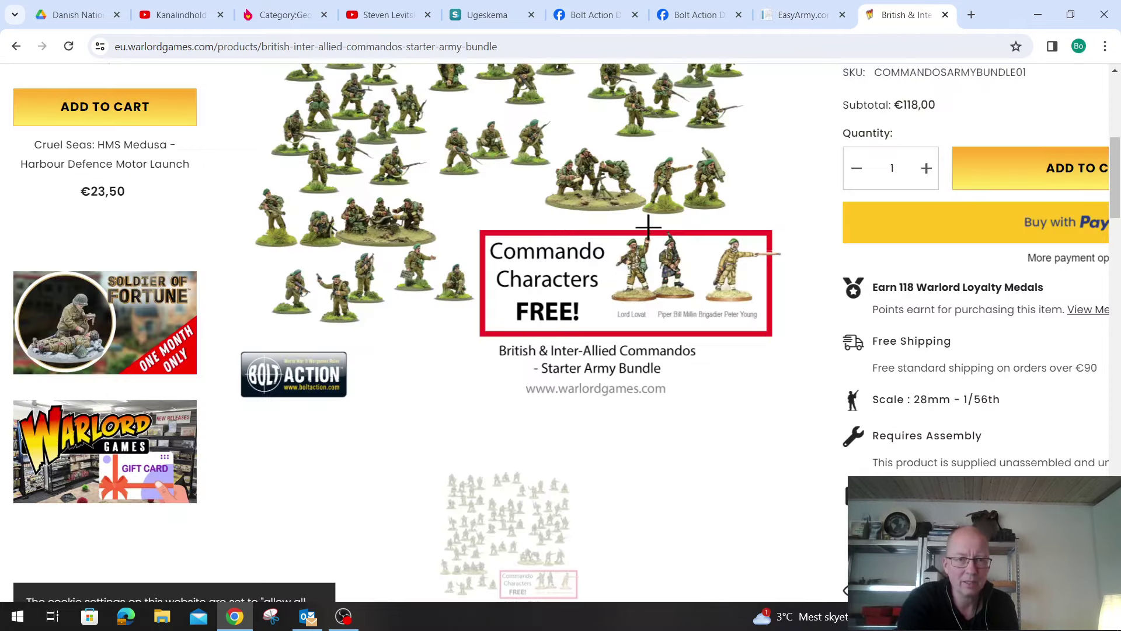
scroll(648, 226, up, 3)
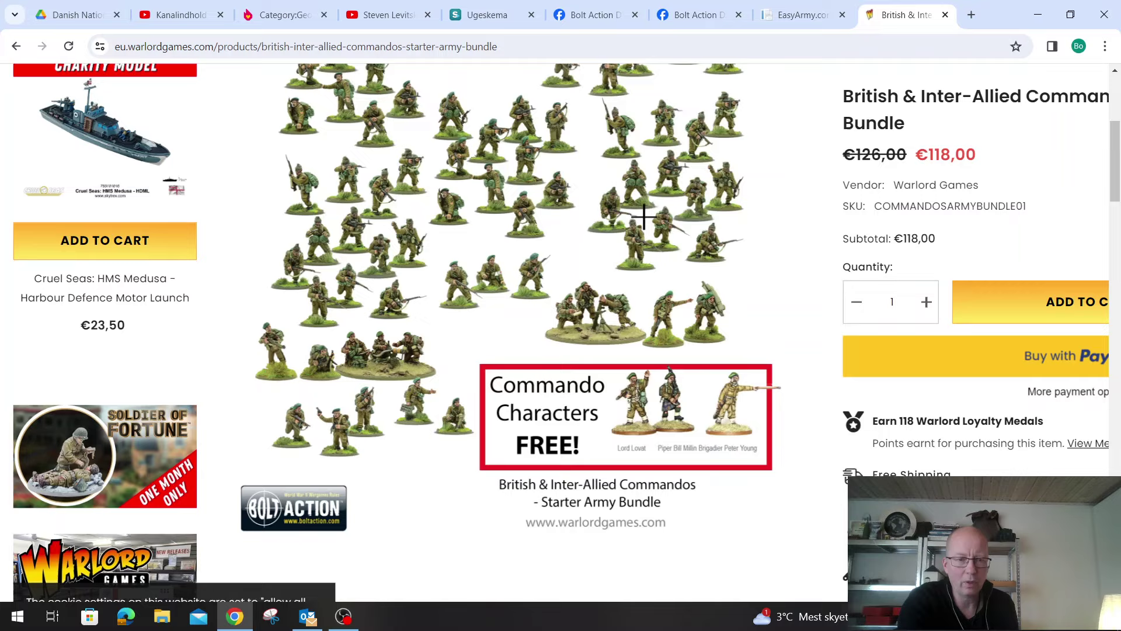
click(239, 618)
click(238, 618)
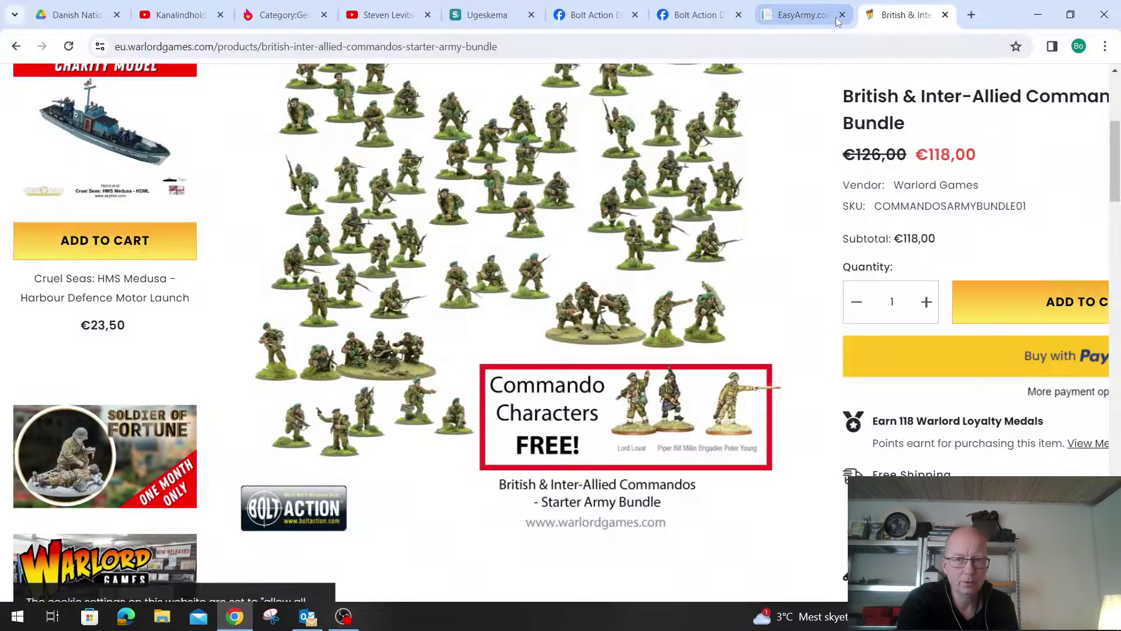
Return to the EasyArmy list, add 1 Regular man to the Free Forward Observer (Artillery), and save the unit
click(806, 16)
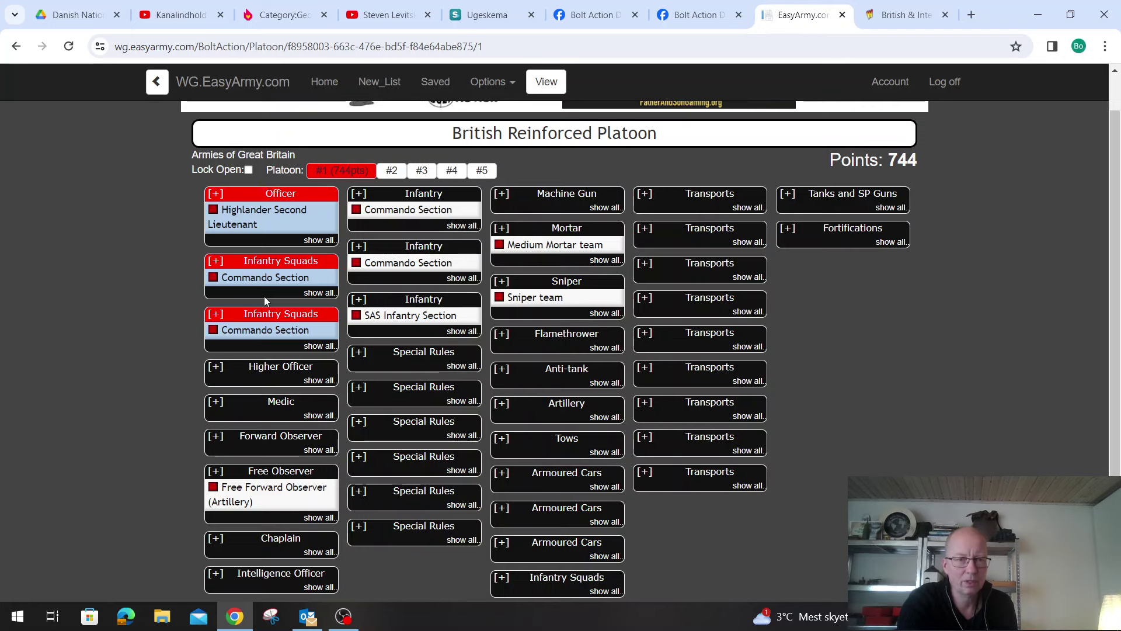
click(291, 487)
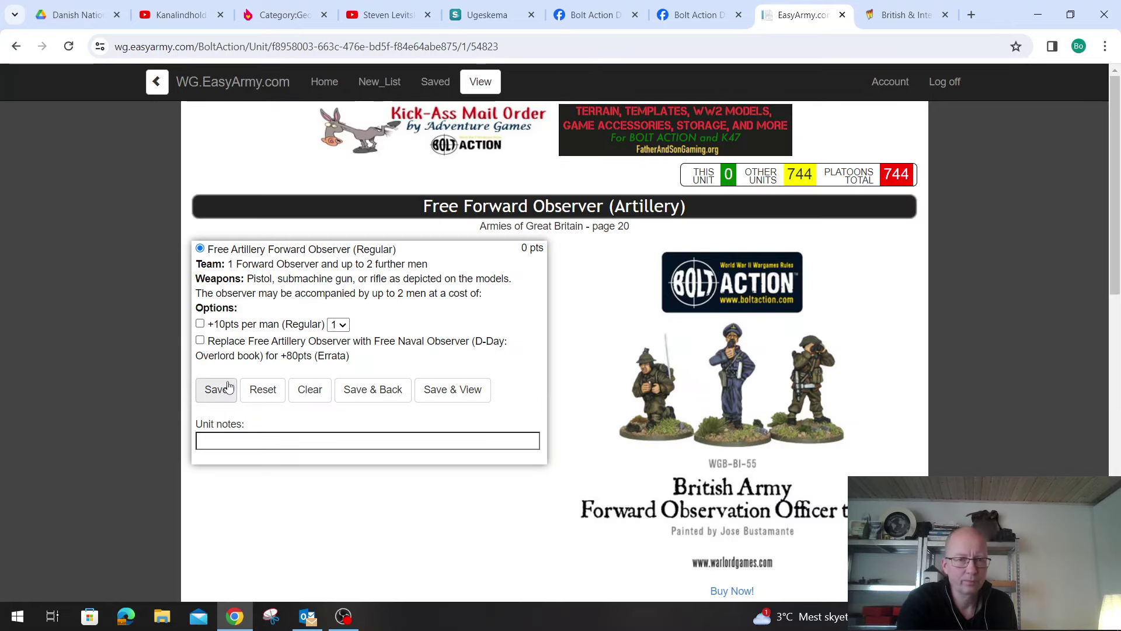
click(199, 324)
click(371, 395)
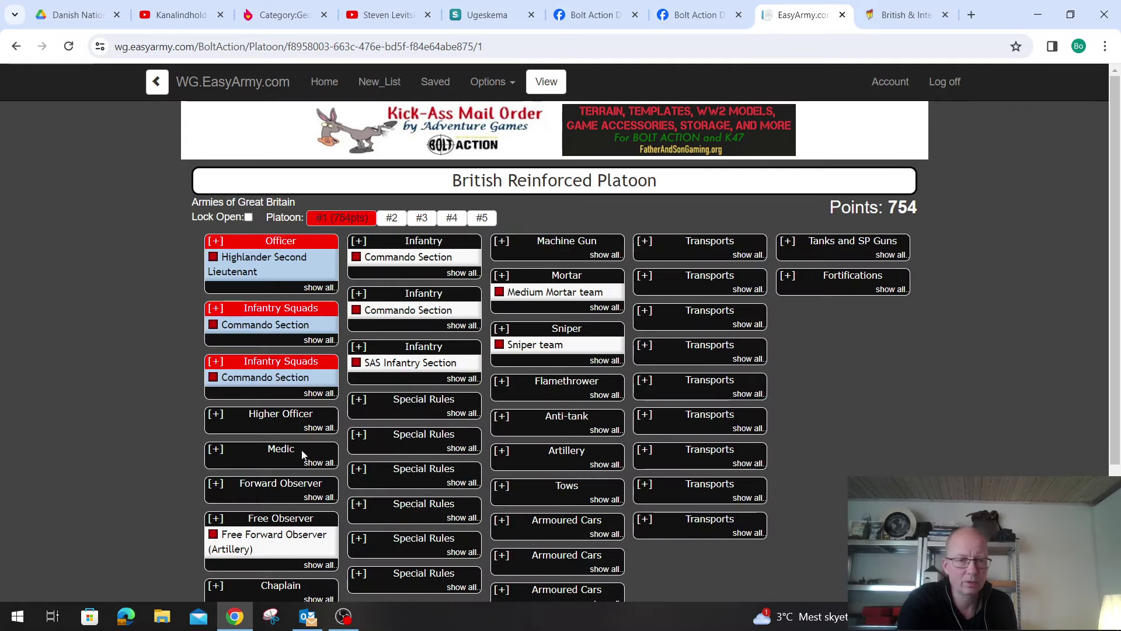
Review the Highlander Second Lieutenant's options and the Bagpiper special rule, and return to the platoon without changes
click(271, 268)
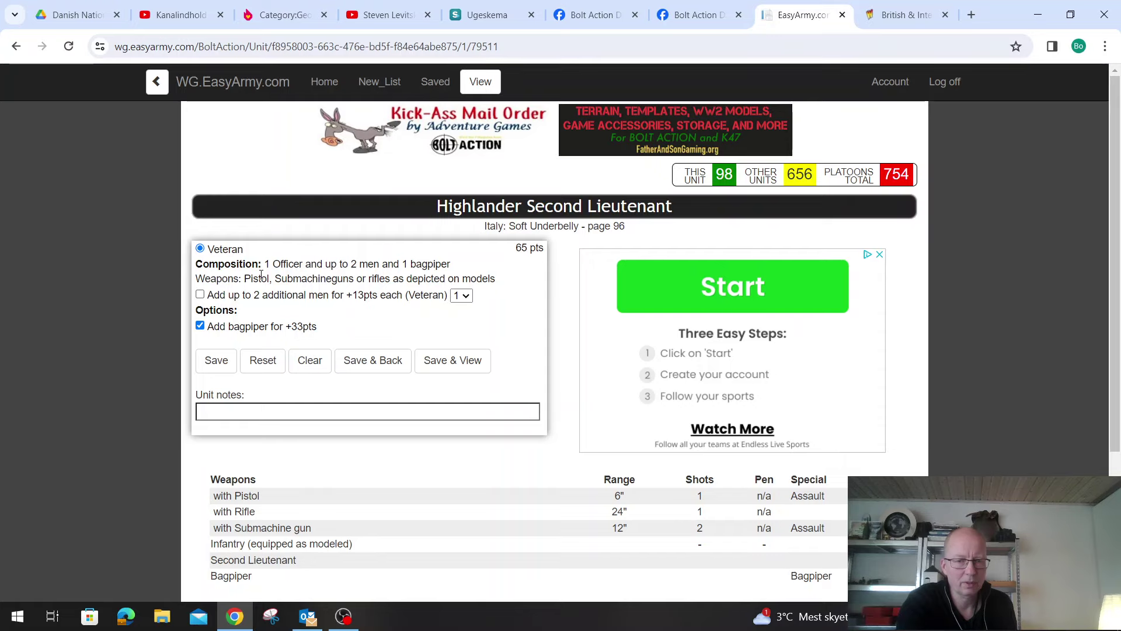
scroll(261, 274, down, 3)
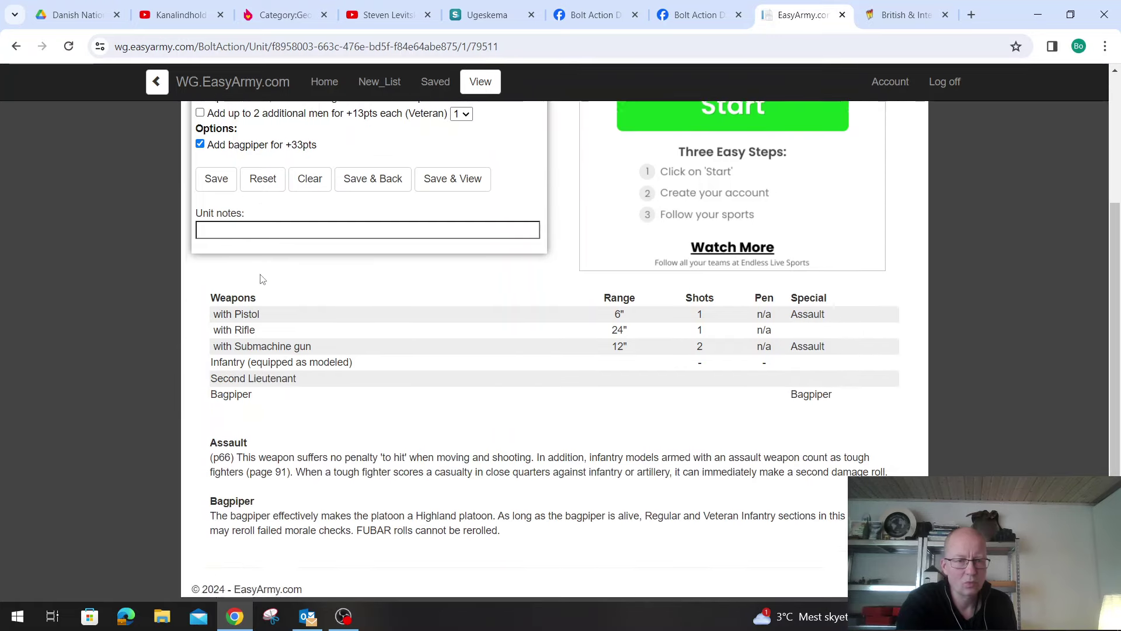
scroll(261, 279, up, 3)
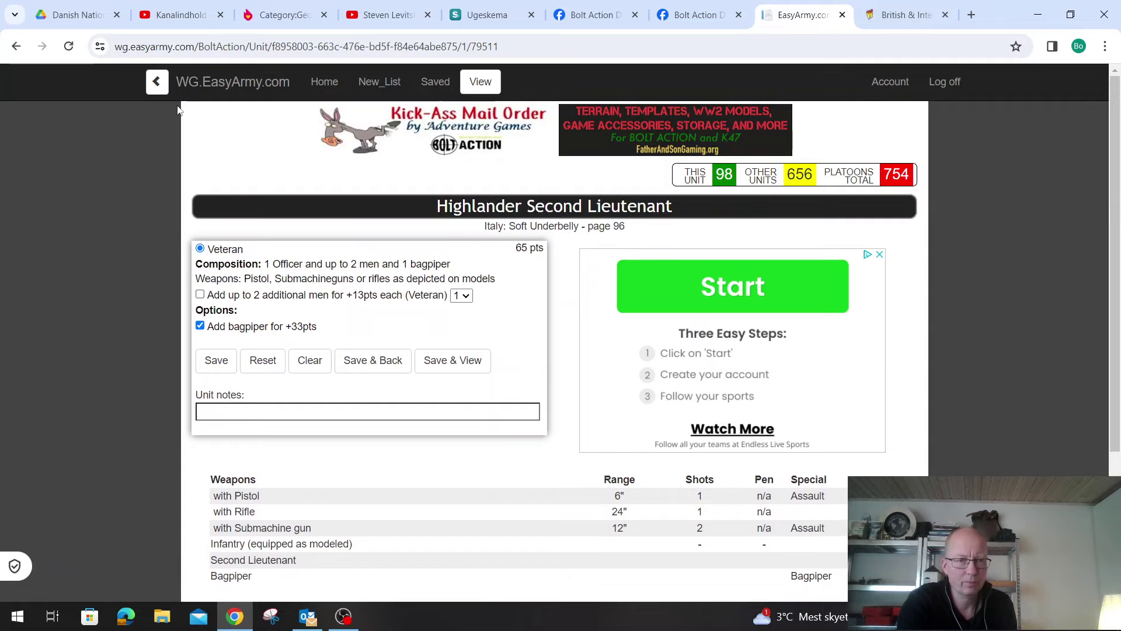
click(158, 83)
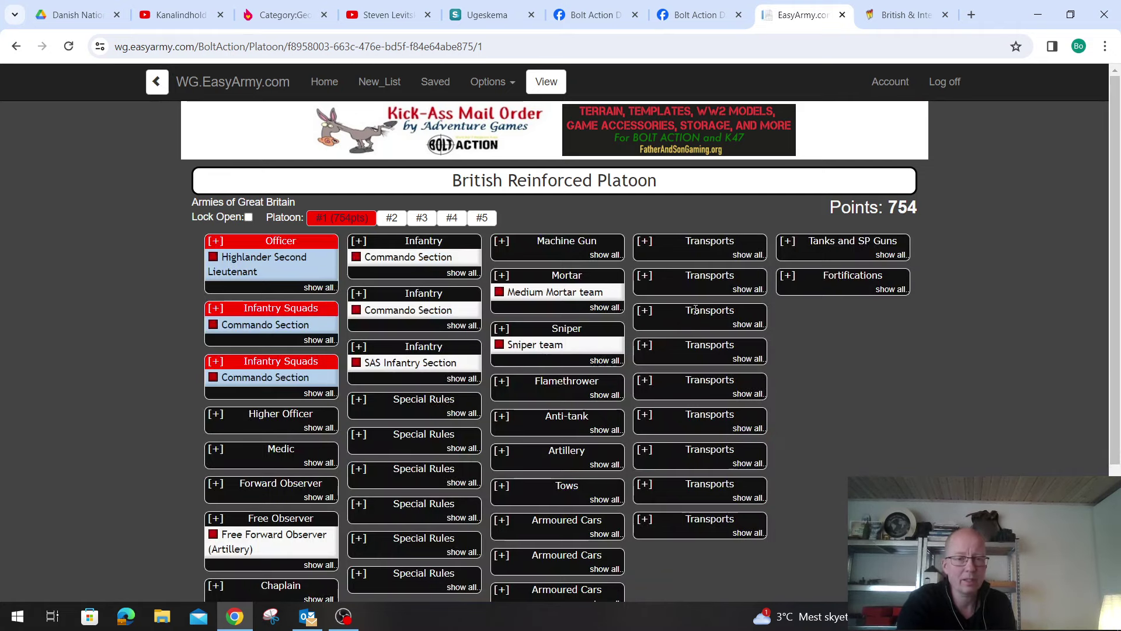
Add a National Characteristic in the first Special Rules slot, choose Vengeance, and save it
scroll(696, 310, down, 1)
click(463, 342)
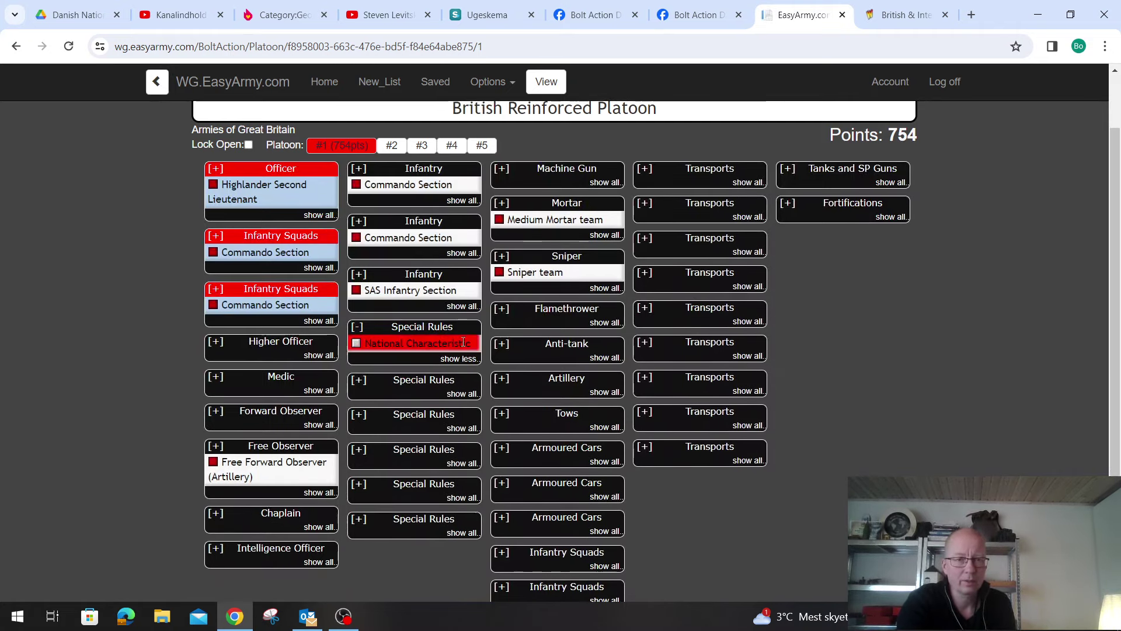
click(463, 342)
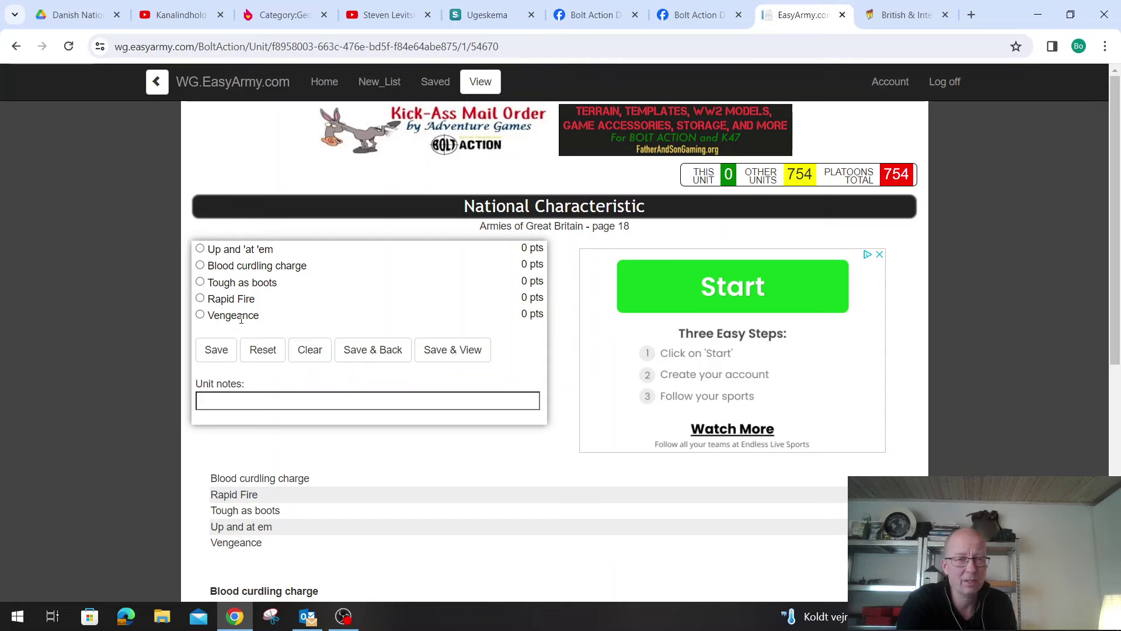
click(200, 315)
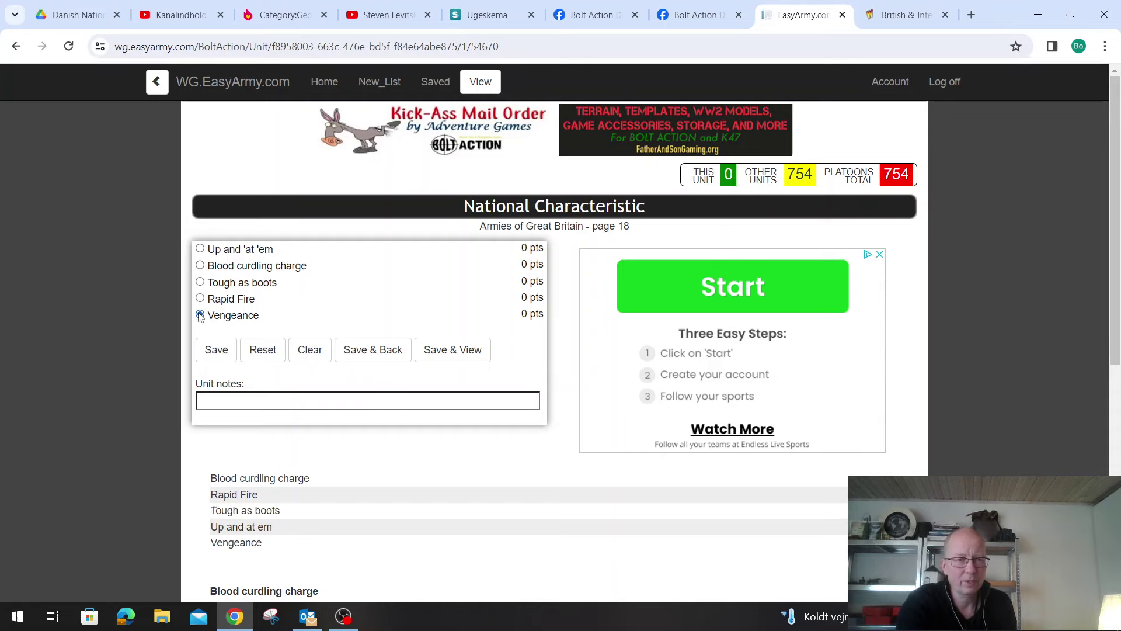
click(384, 358)
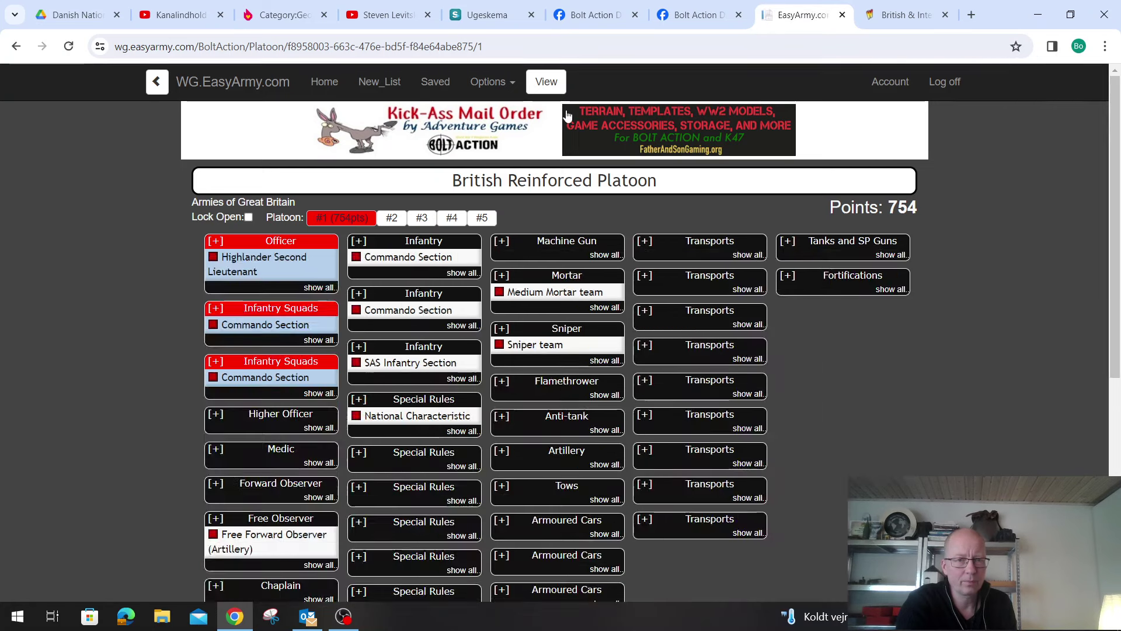
Open the full view of the platoon and read the unit entries from the Highlander Second Lieutenant down to the SAS Infantry Section
click(549, 81)
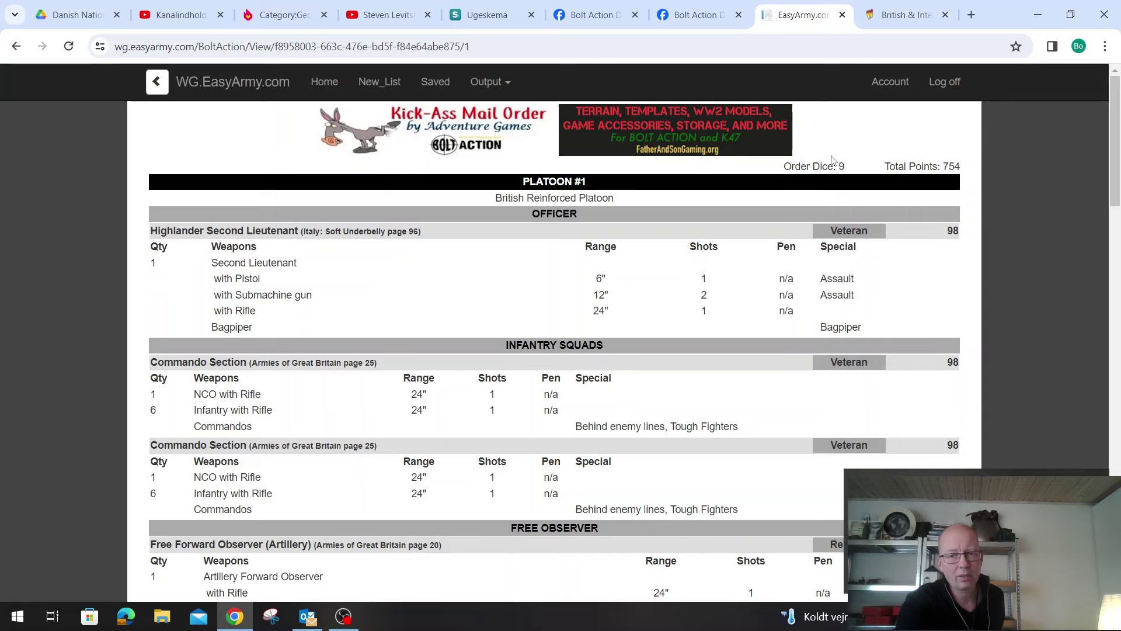
scroll(822, 188, down, 1)
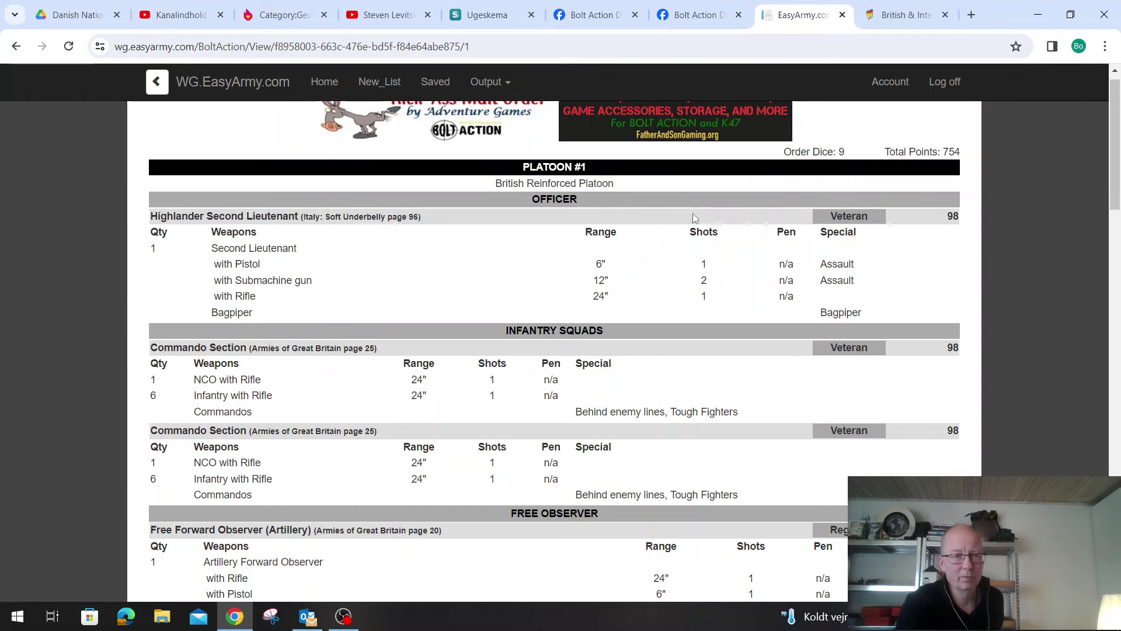
scroll(692, 213, down, 1)
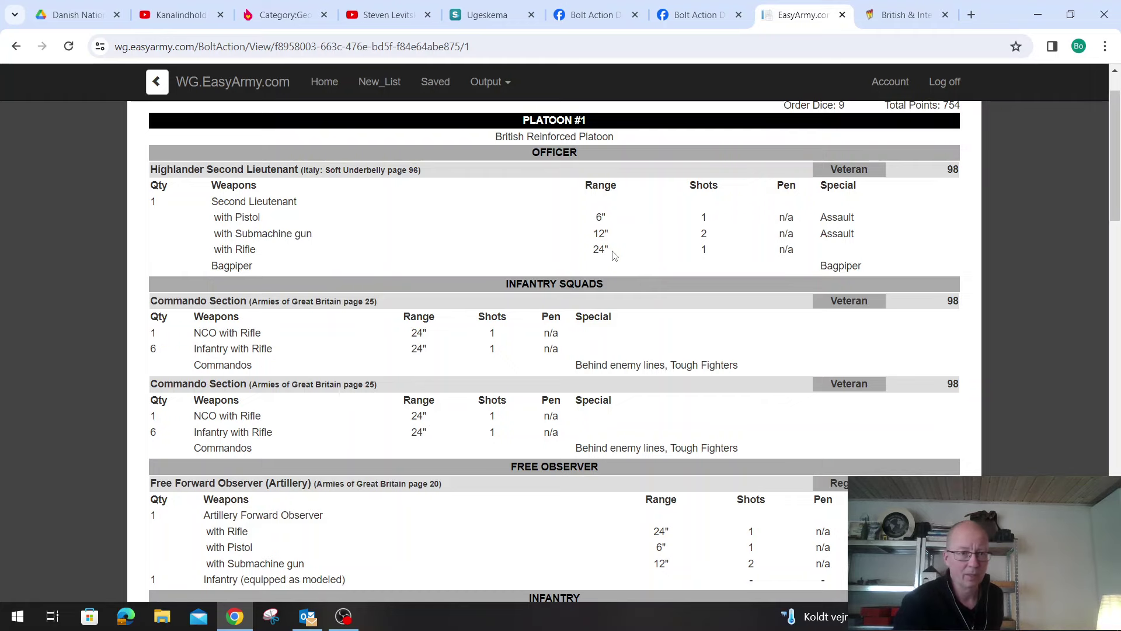
scroll(613, 255, down, 1)
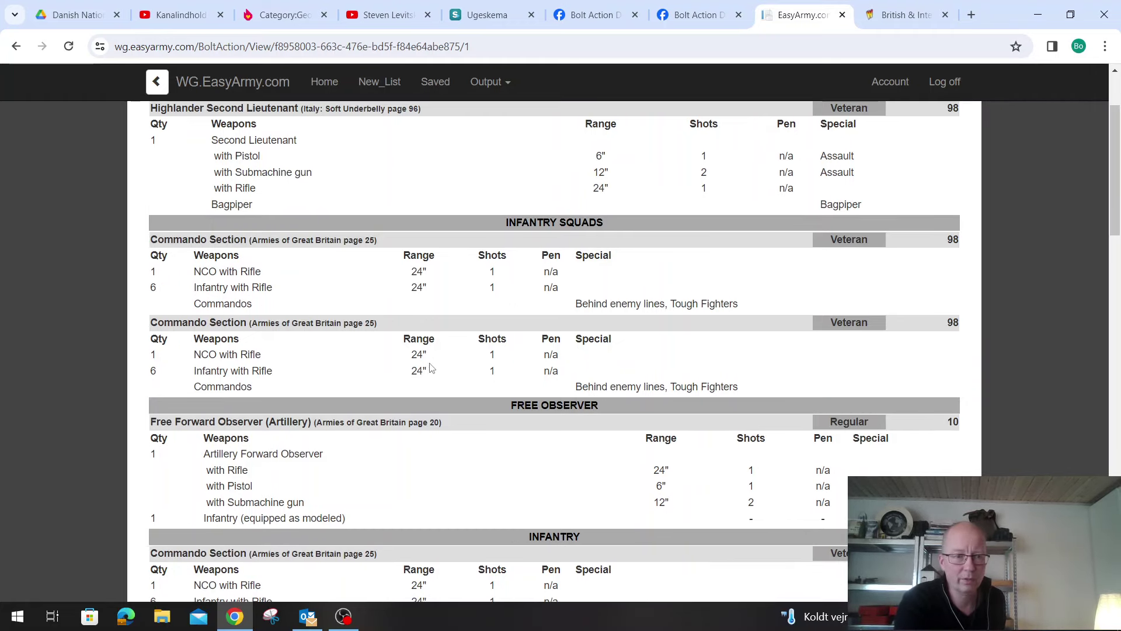
scroll(430, 367, down, 1)
scroll(429, 363, down, 1)
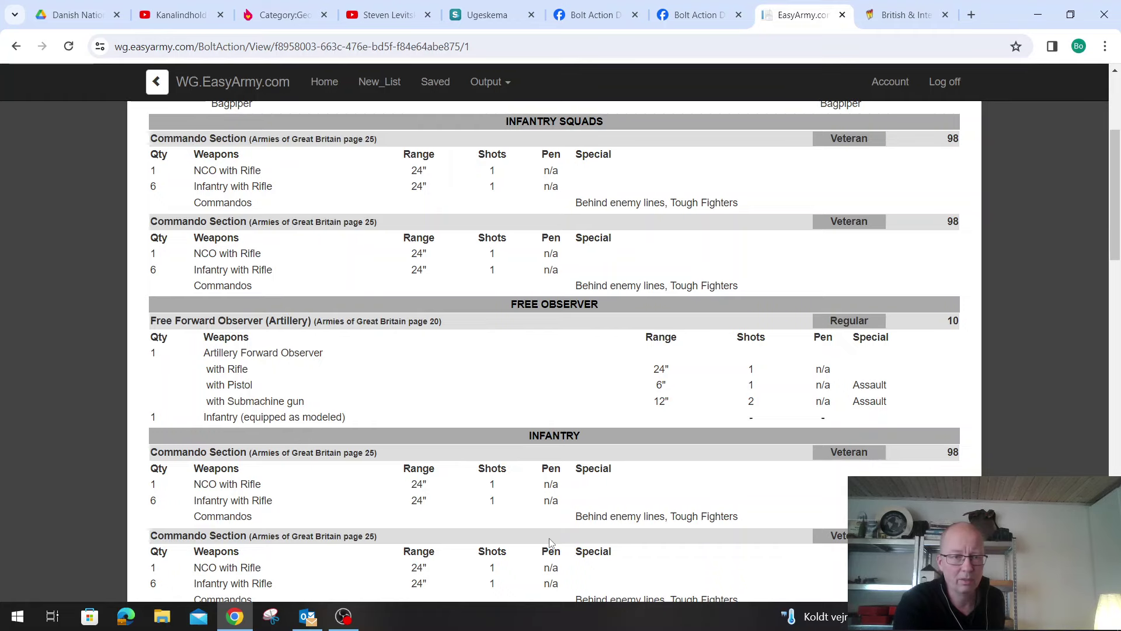
scroll(551, 542, down, 1)
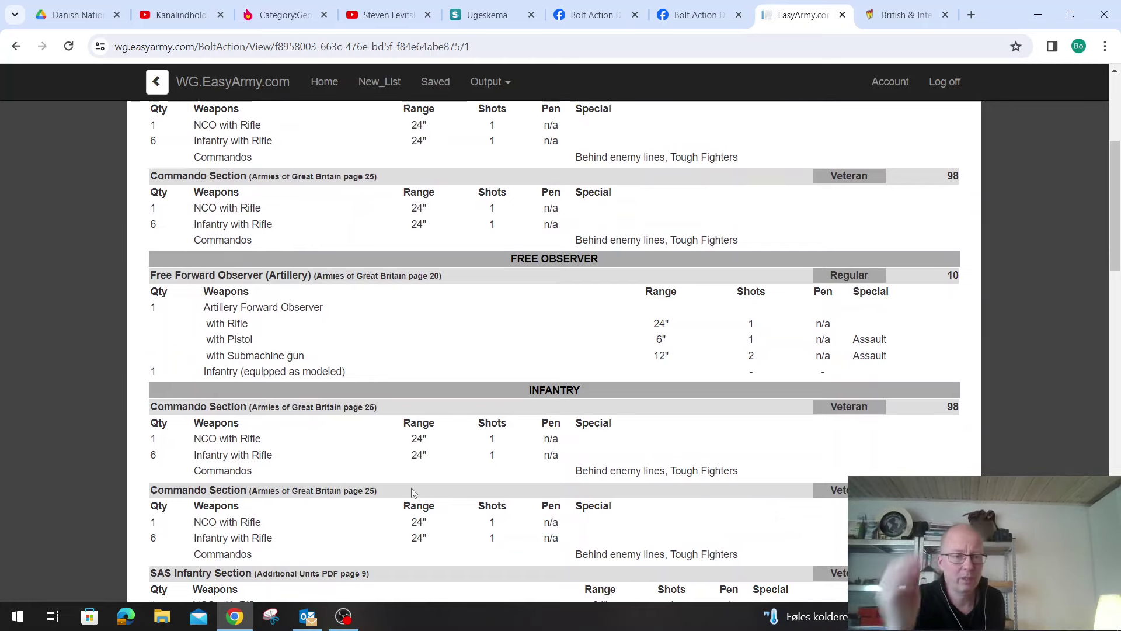
scroll(411, 488, down, 2)
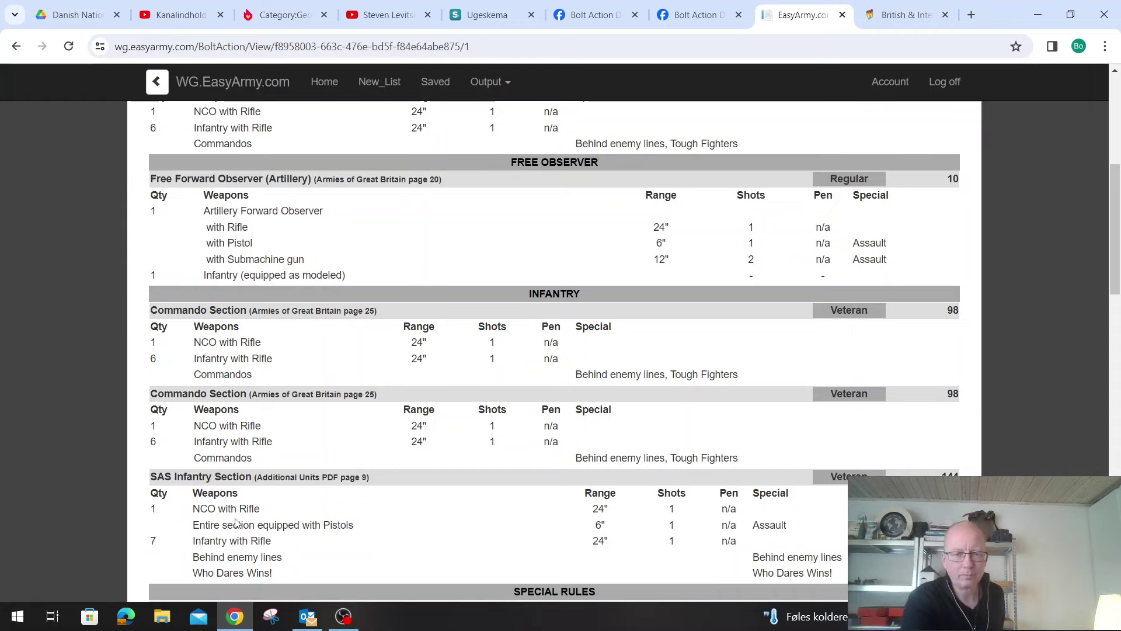
Recheck the officer, commando and observer entries, and examine the special rules, mortar and sniper entries in the platoon view
scroll(261, 459, up, 1)
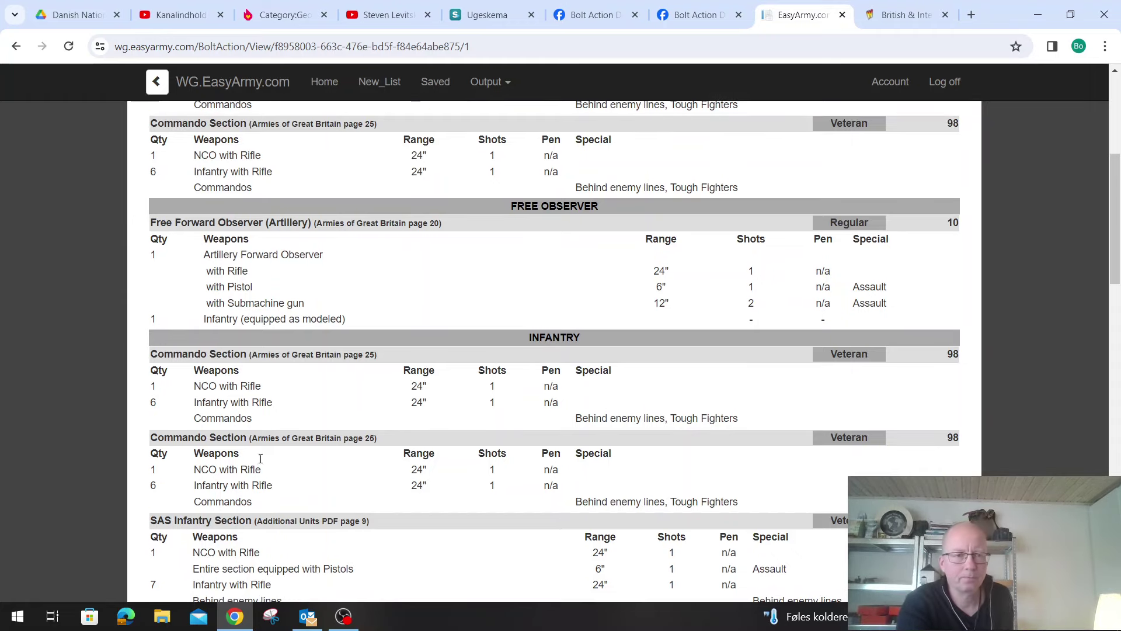
scroll(302, 404, up, 2)
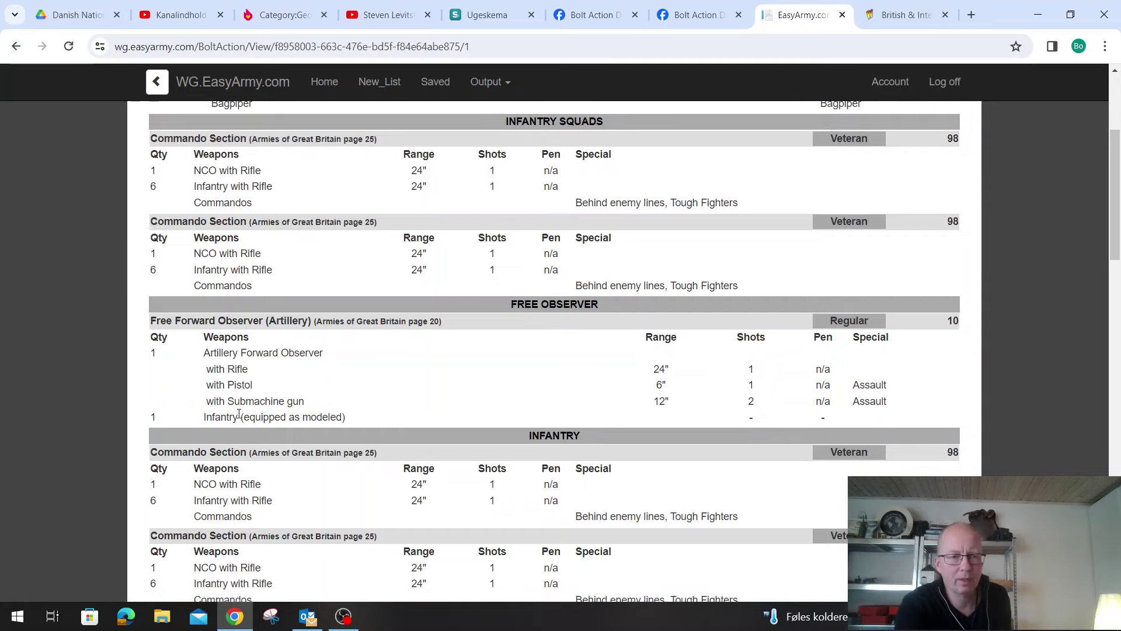
scroll(278, 407, up, 3)
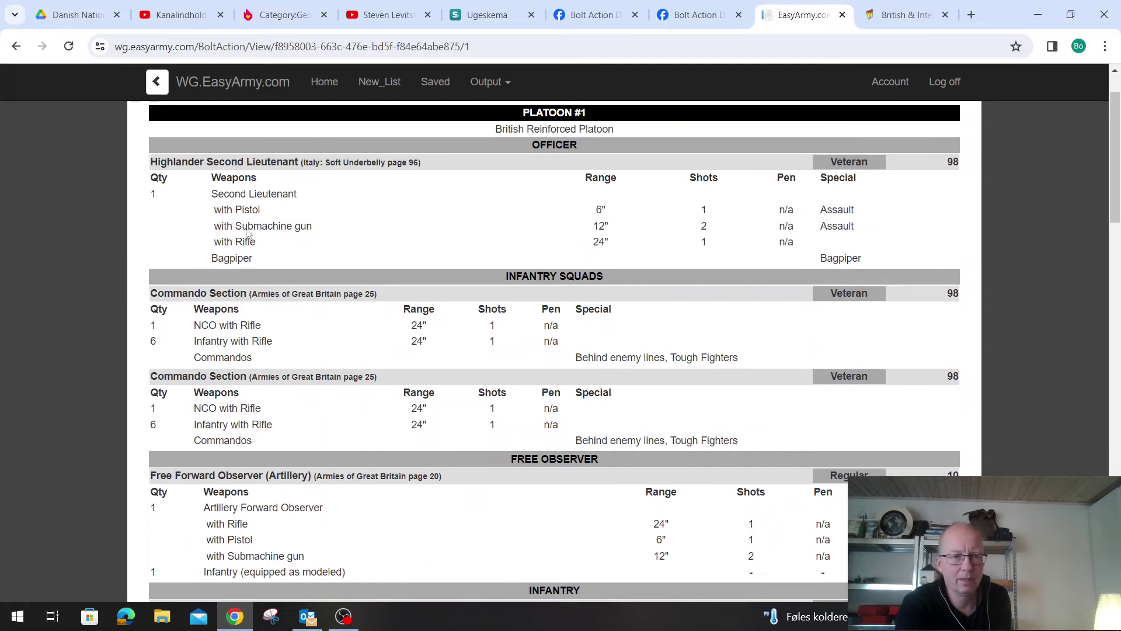
scroll(241, 221, down, 5)
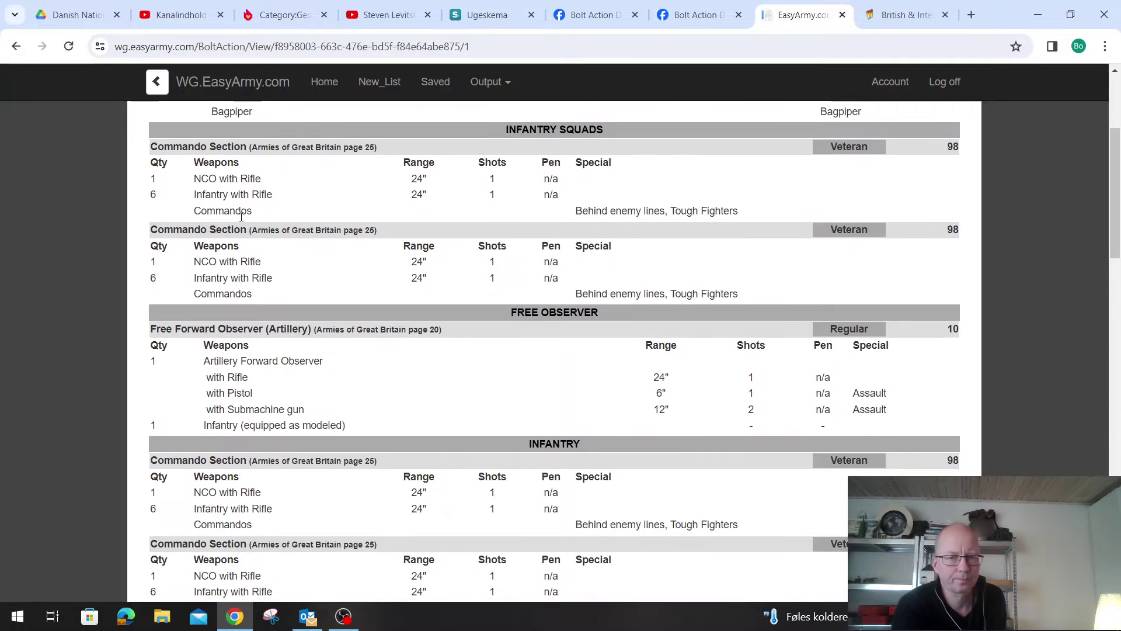
scroll(241, 216, down, 6)
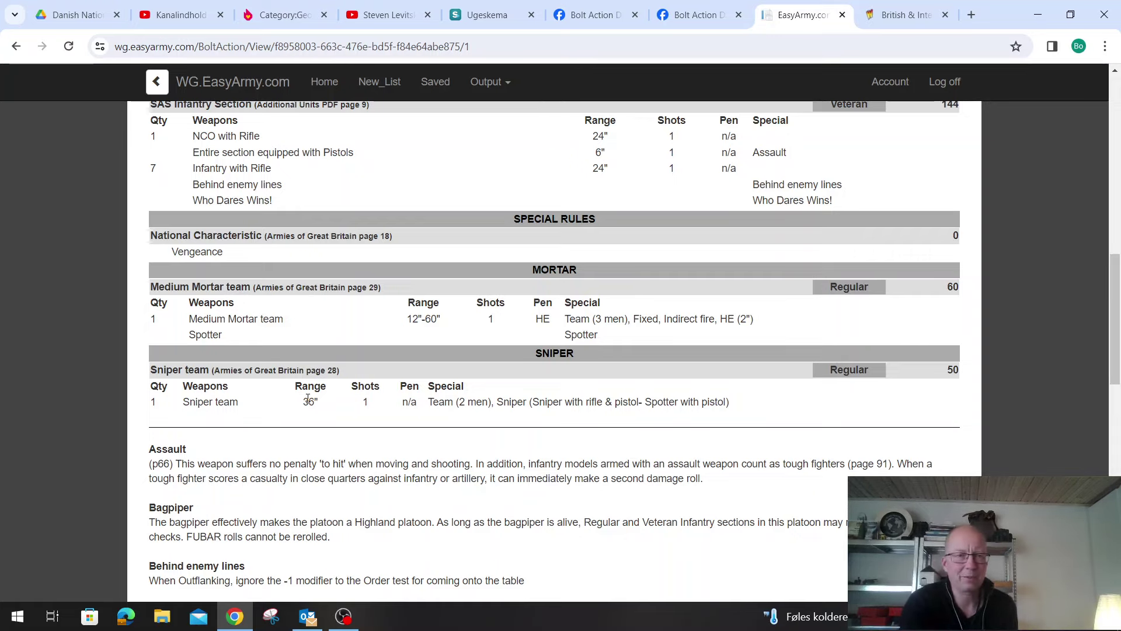
scroll(308, 399, up, 10)
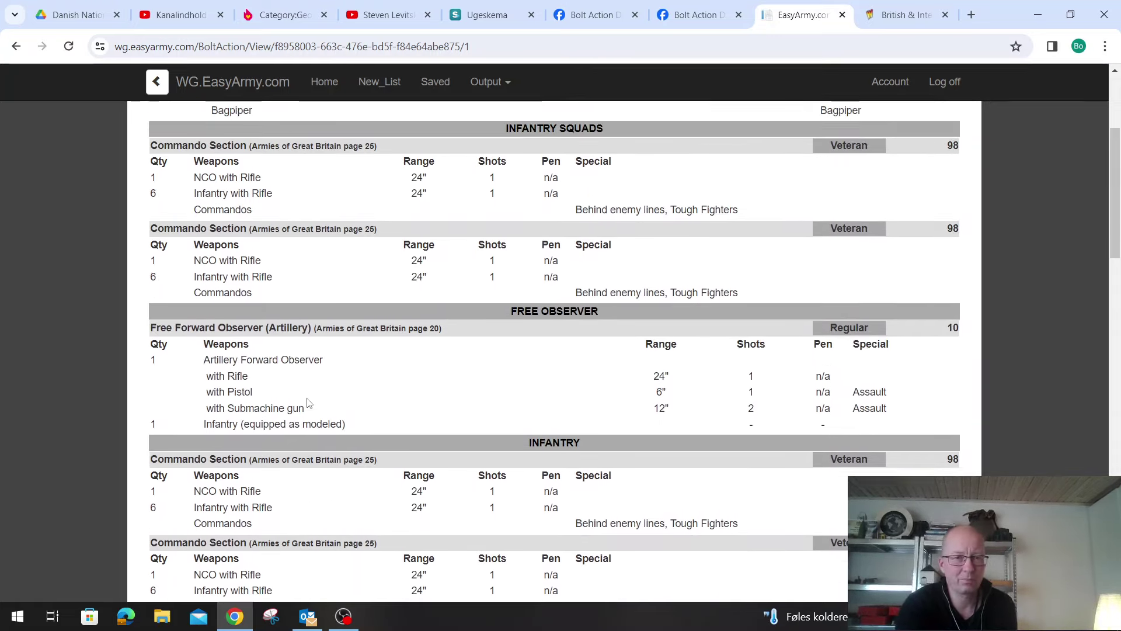
scroll(309, 402, up, 4)
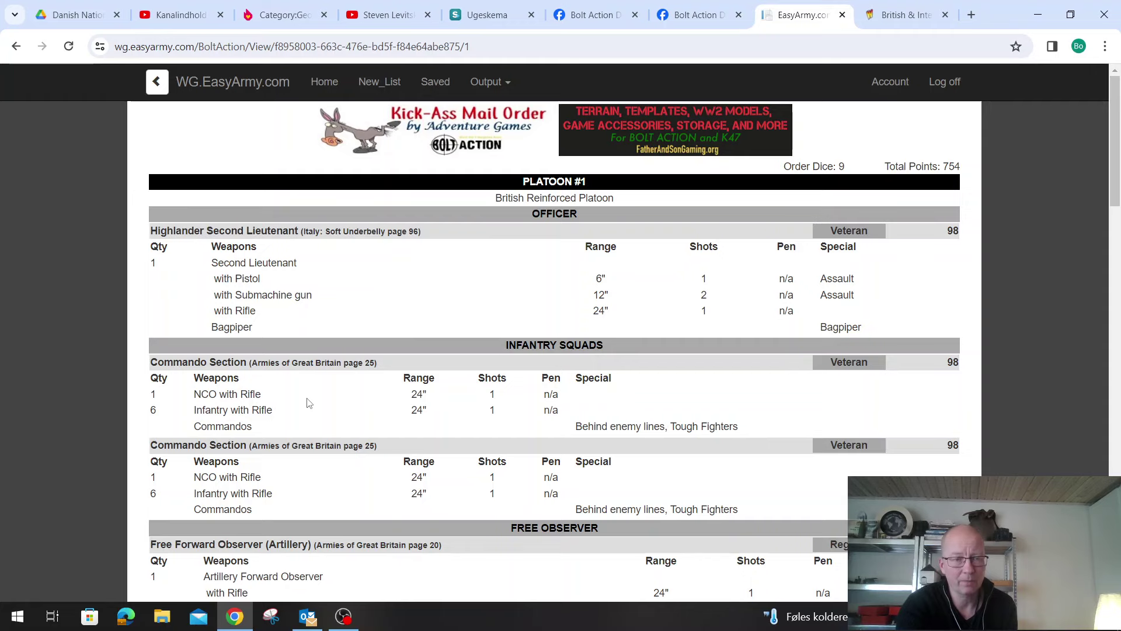
scroll(309, 402, down, 3)
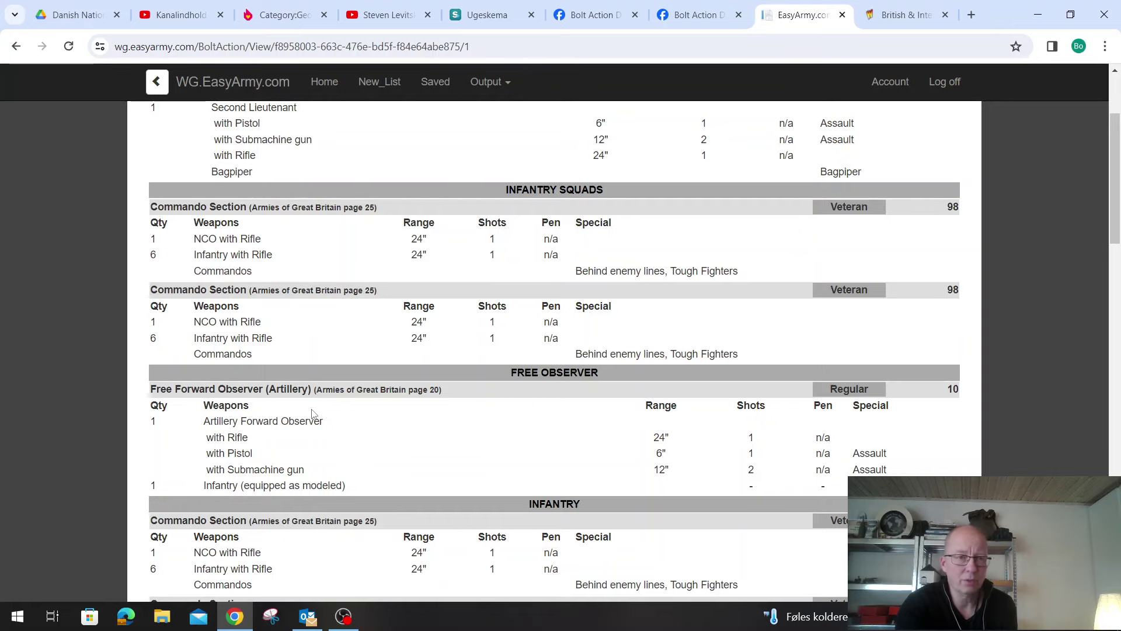
scroll(229, 288, up, 2)
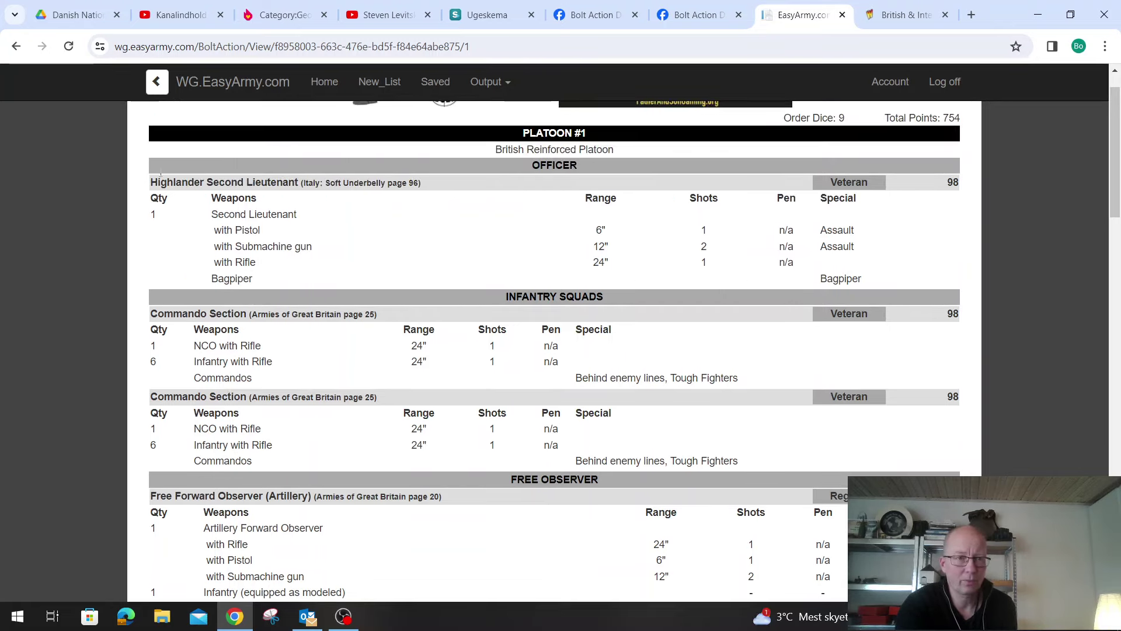
Return to the platoon and set both Commando Sections in the Infantry slots to 1 NCO and 4 Veteran Infantry, saving each
click(156, 83)
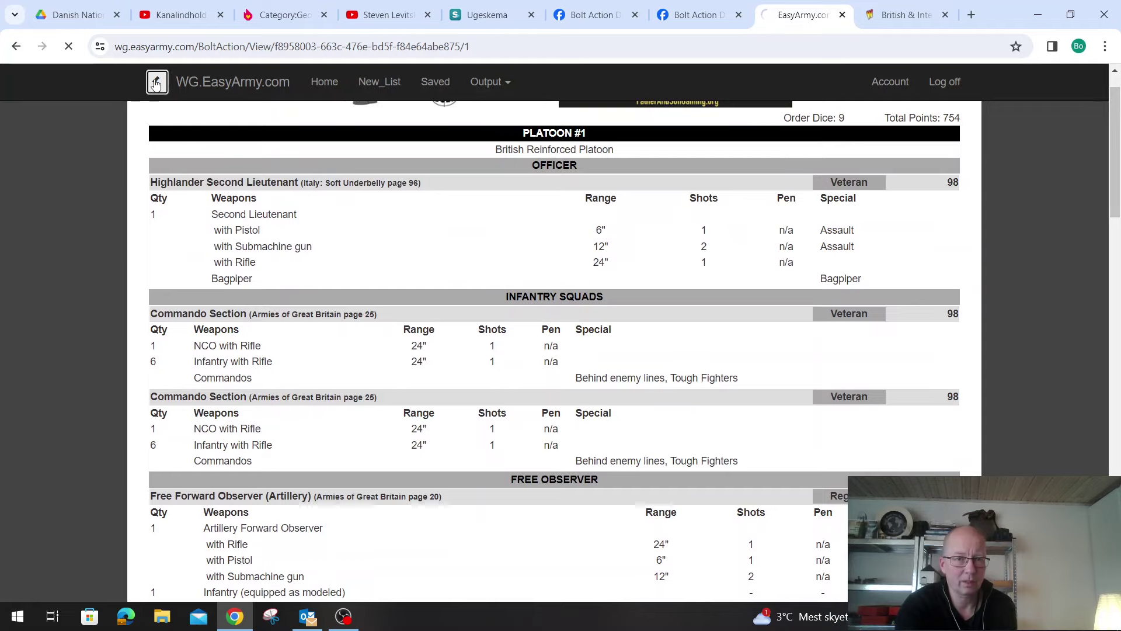
click(396, 303)
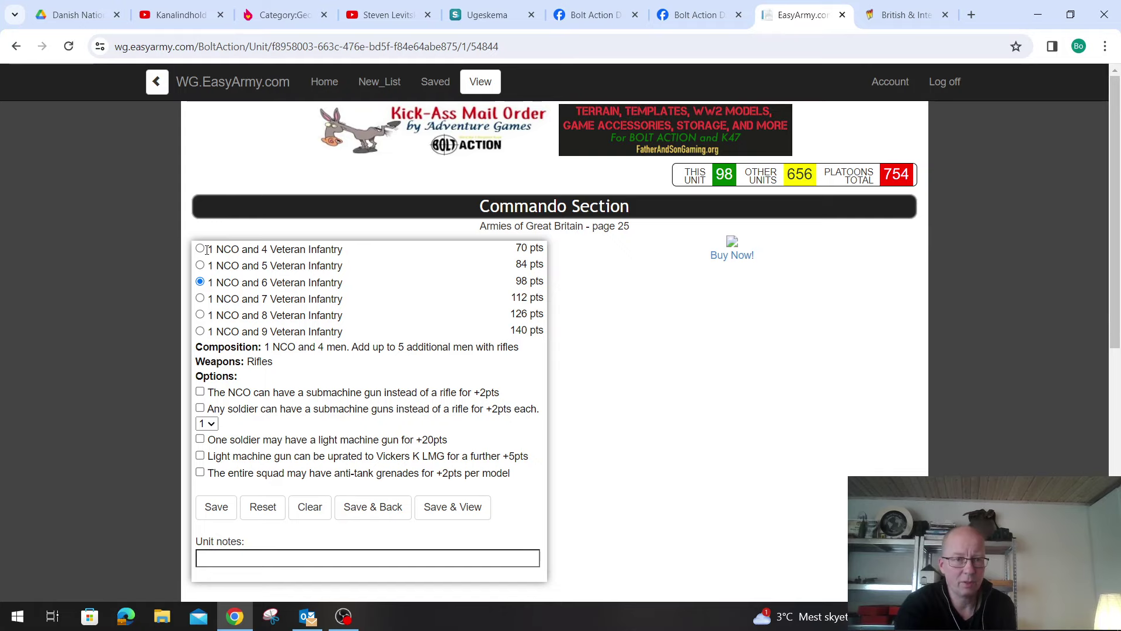
click(205, 250)
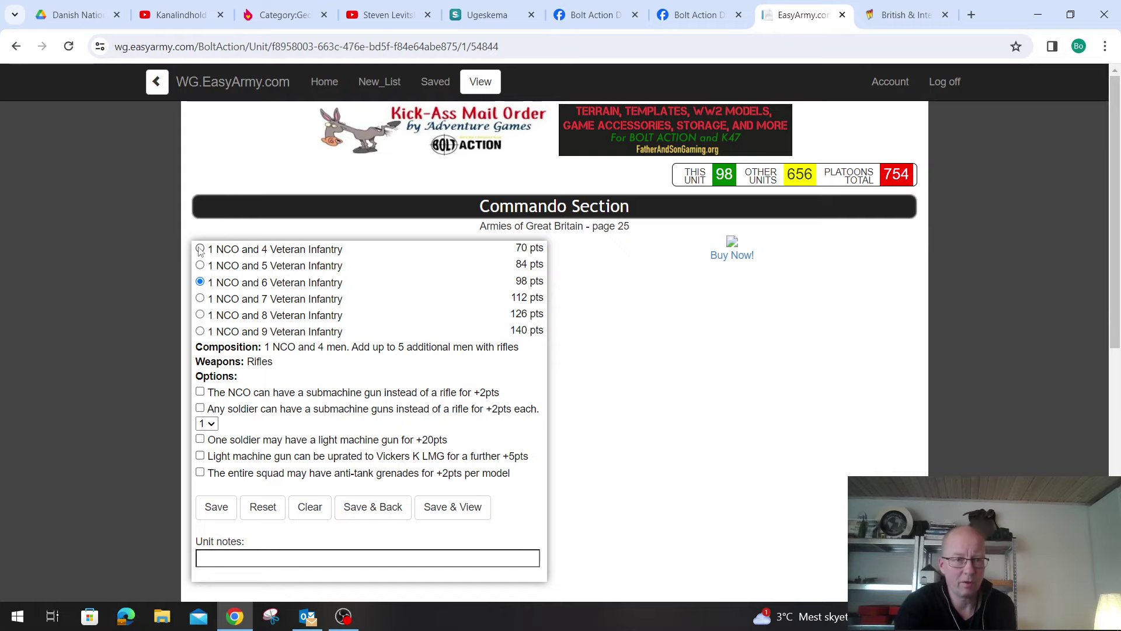
click(377, 512)
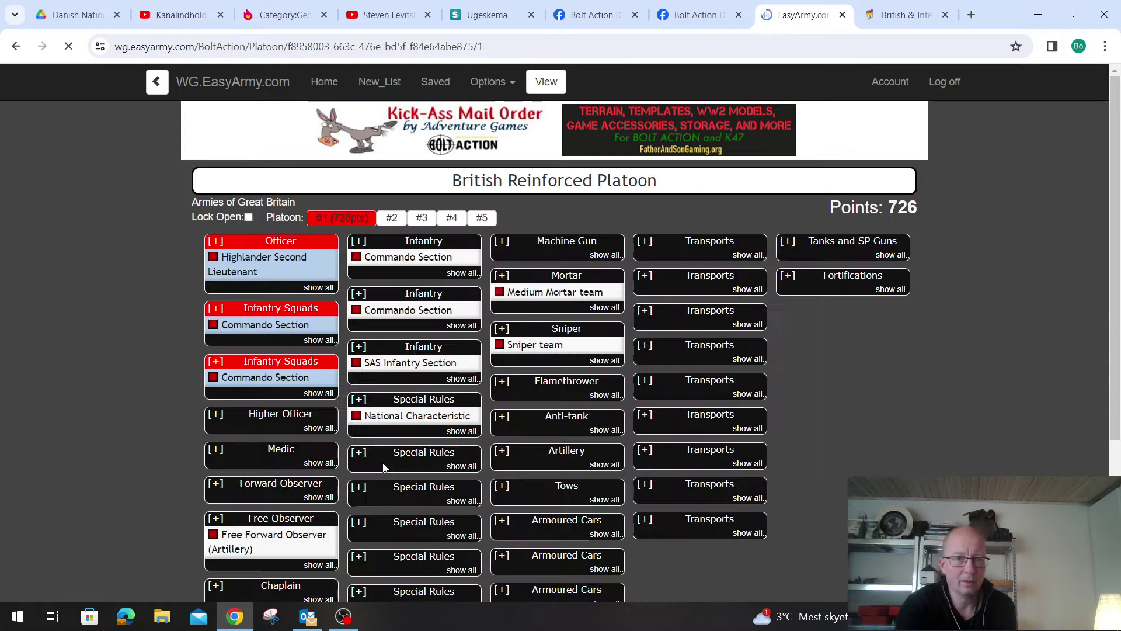
click(421, 260)
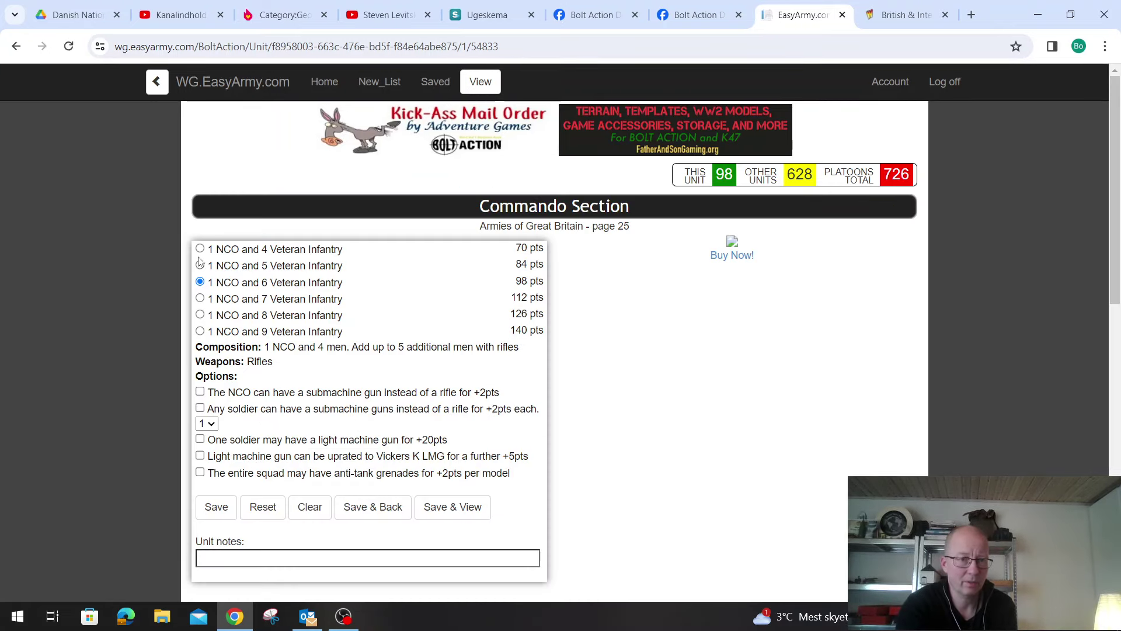
click(199, 248)
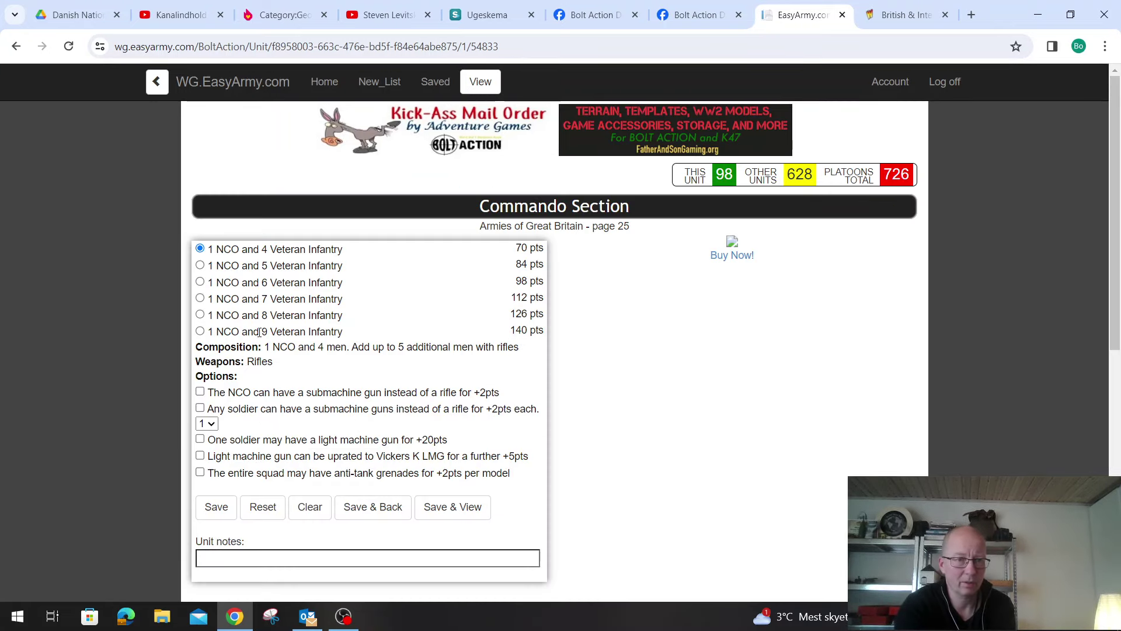
click(362, 512)
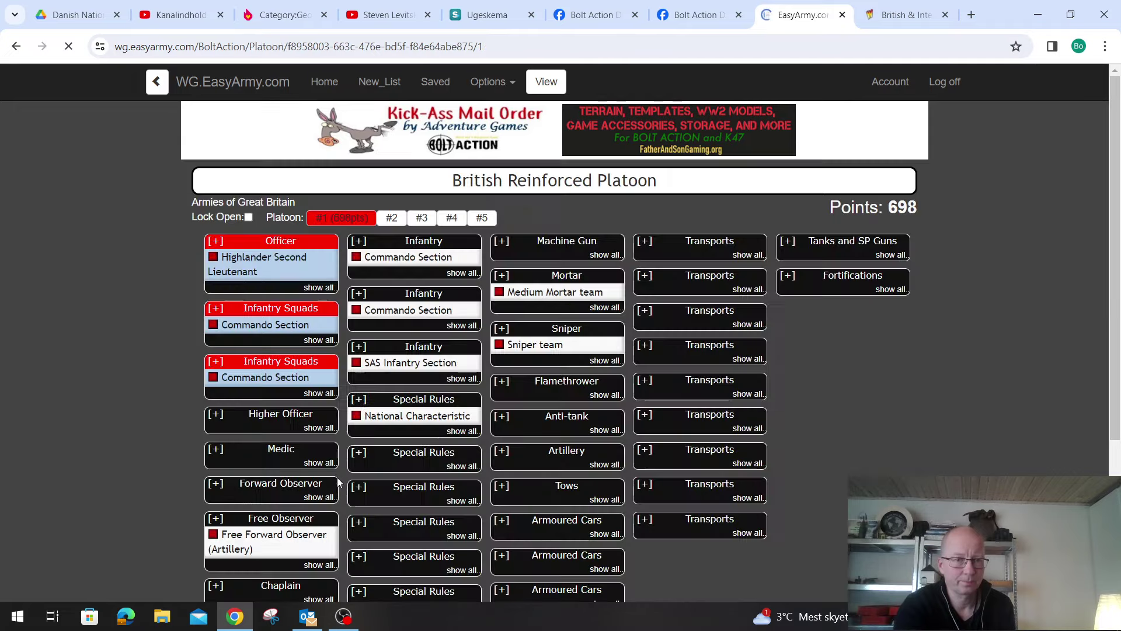
Set both Commando Sections in the Infantry Squads slots to 1 NCO and 4 Veteran Infantry, saving each
click(290, 369)
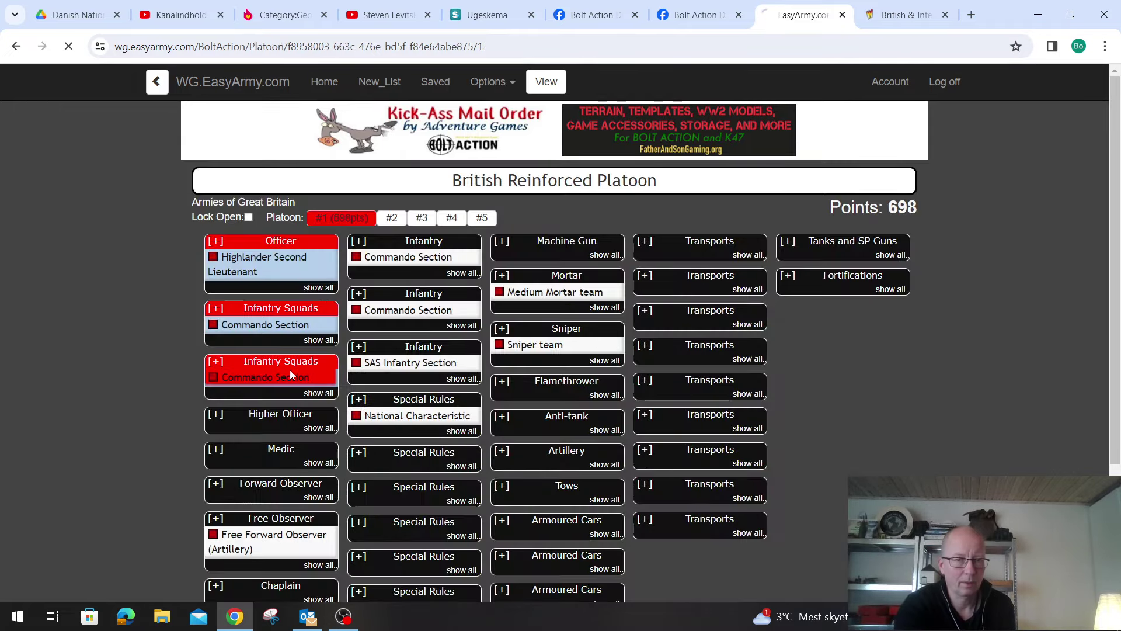
click(200, 248)
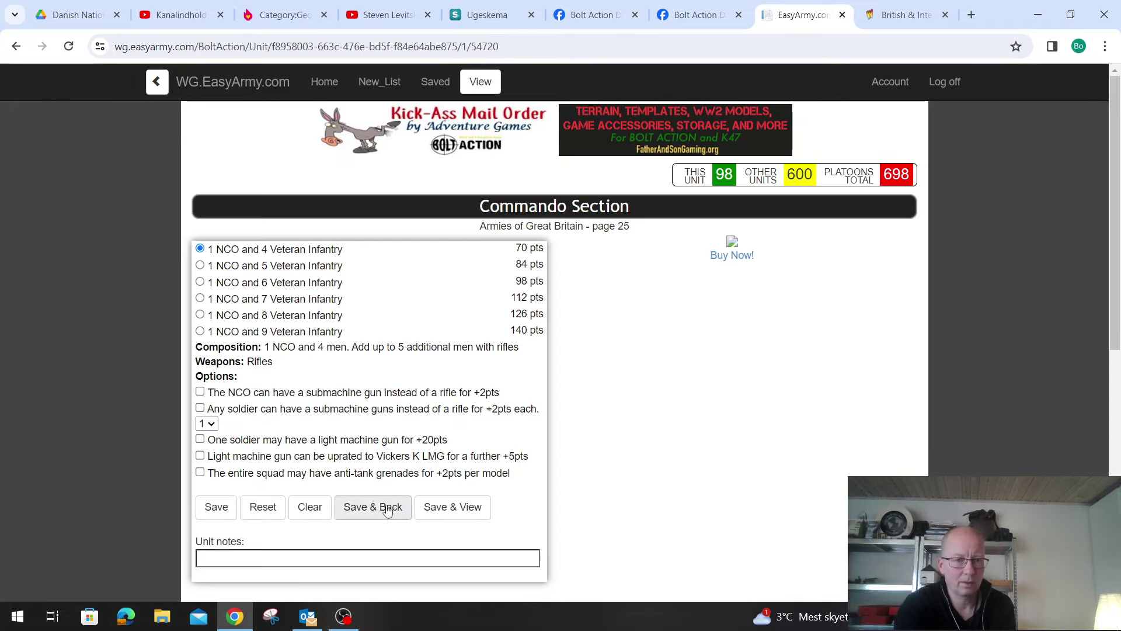
click(388, 518)
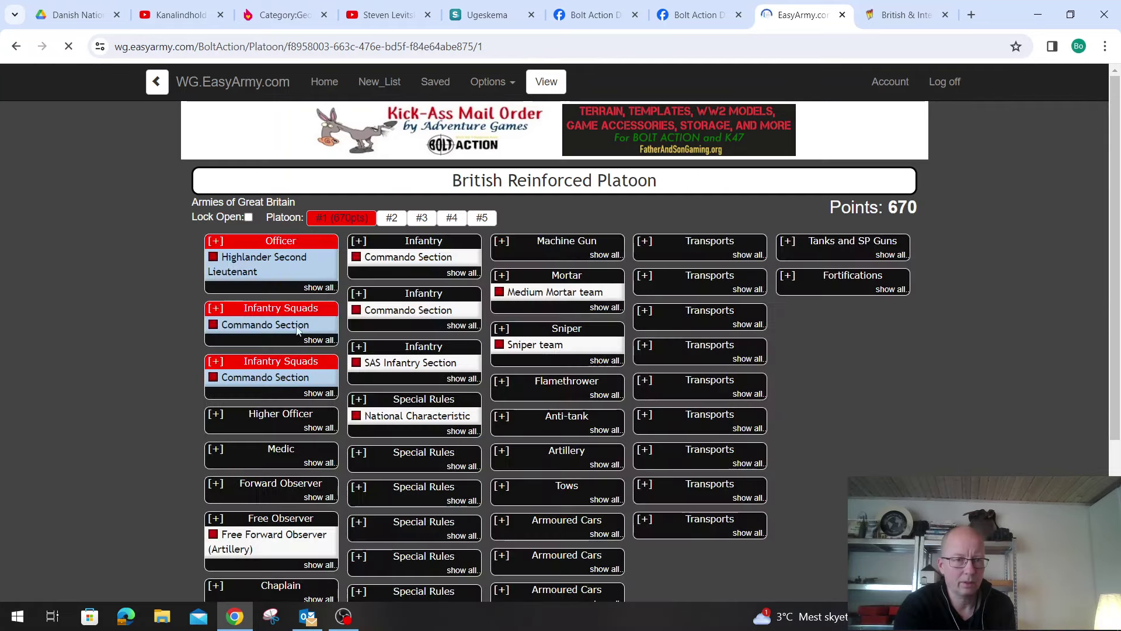
click(297, 330)
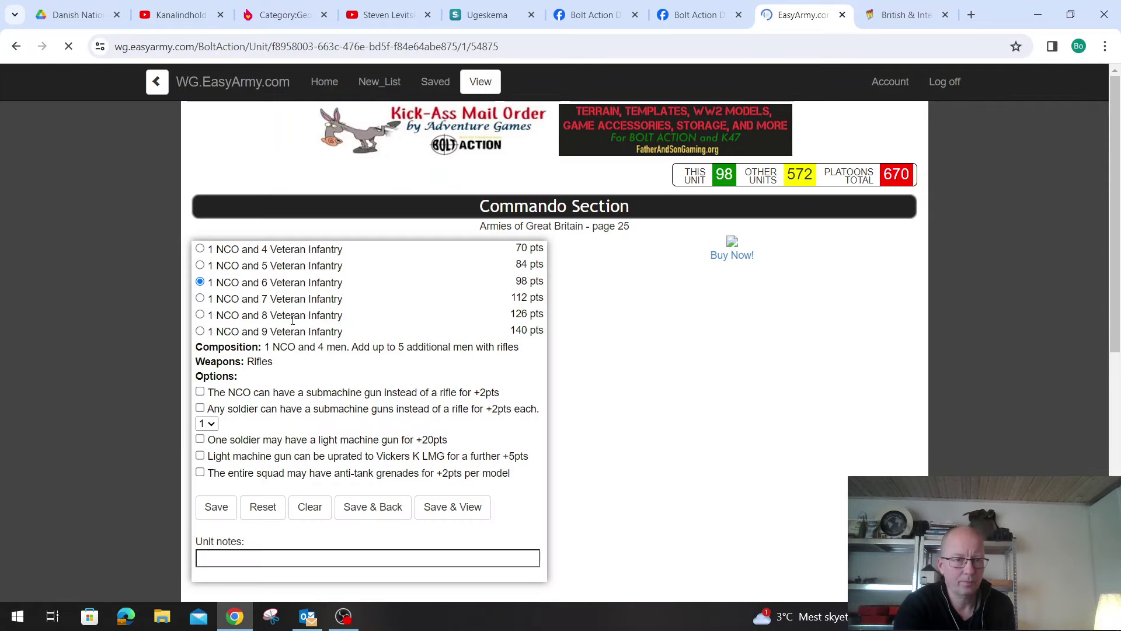
click(199, 249)
click(395, 510)
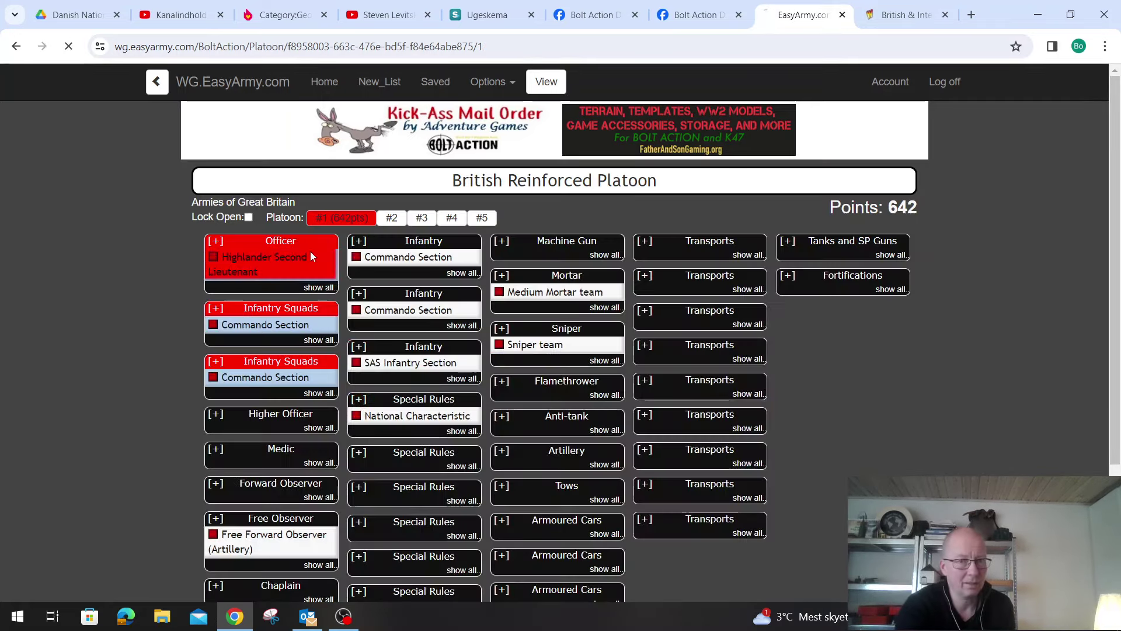
Clear the Highlander Second Lieutenant from the Officer slot, including the bagpiper, and save the change
click(311, 255)
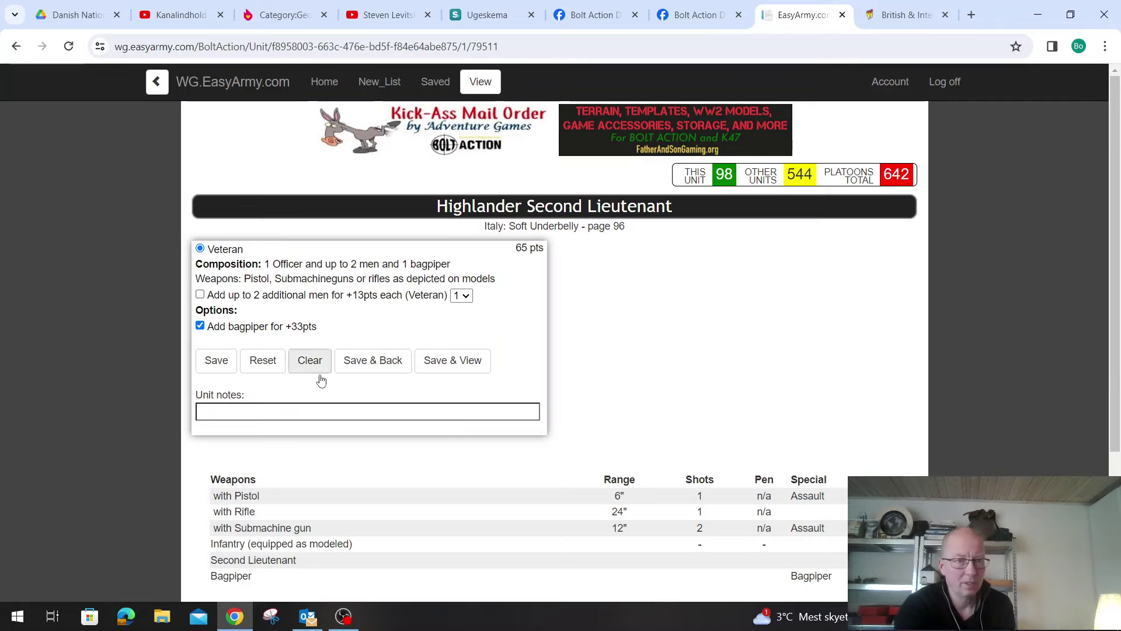
click(318, 366)
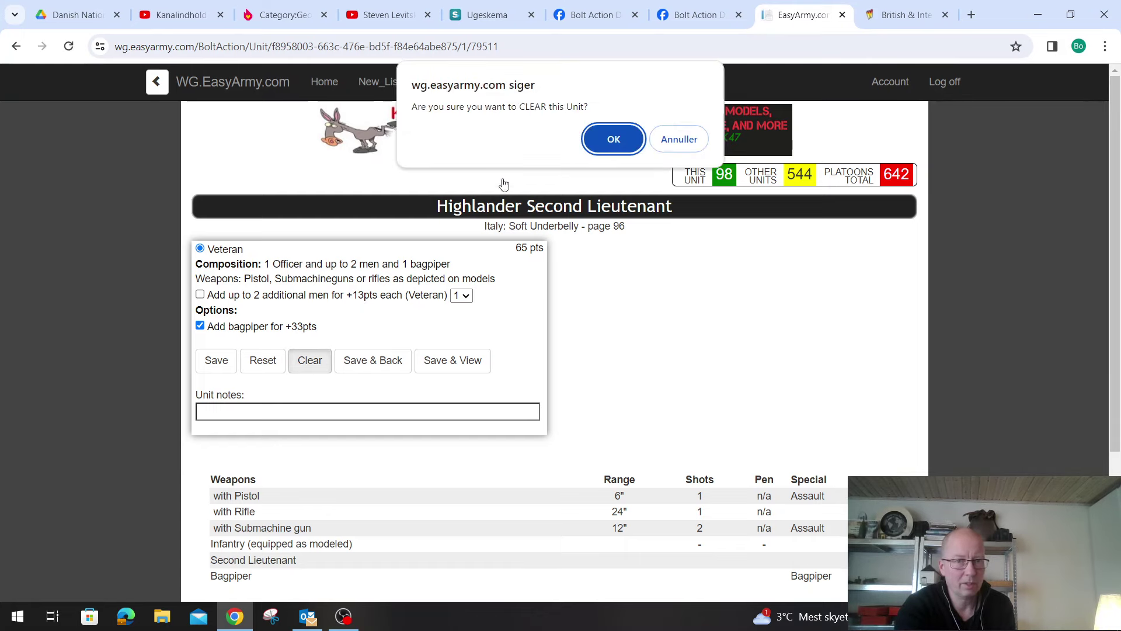
click(612, 139)
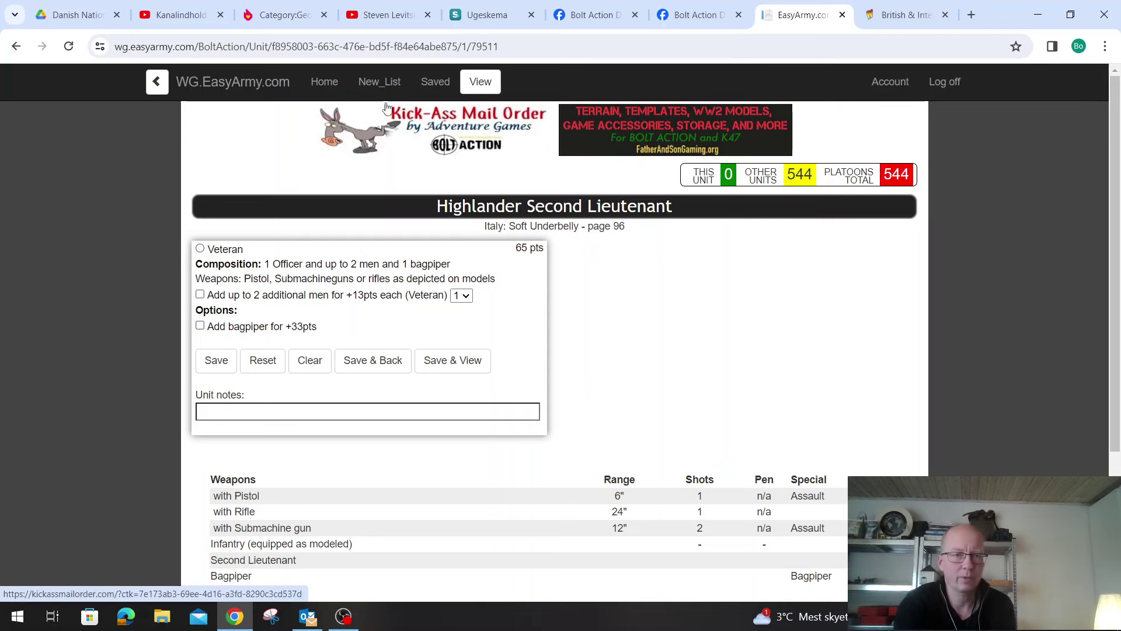
click(386, 372)
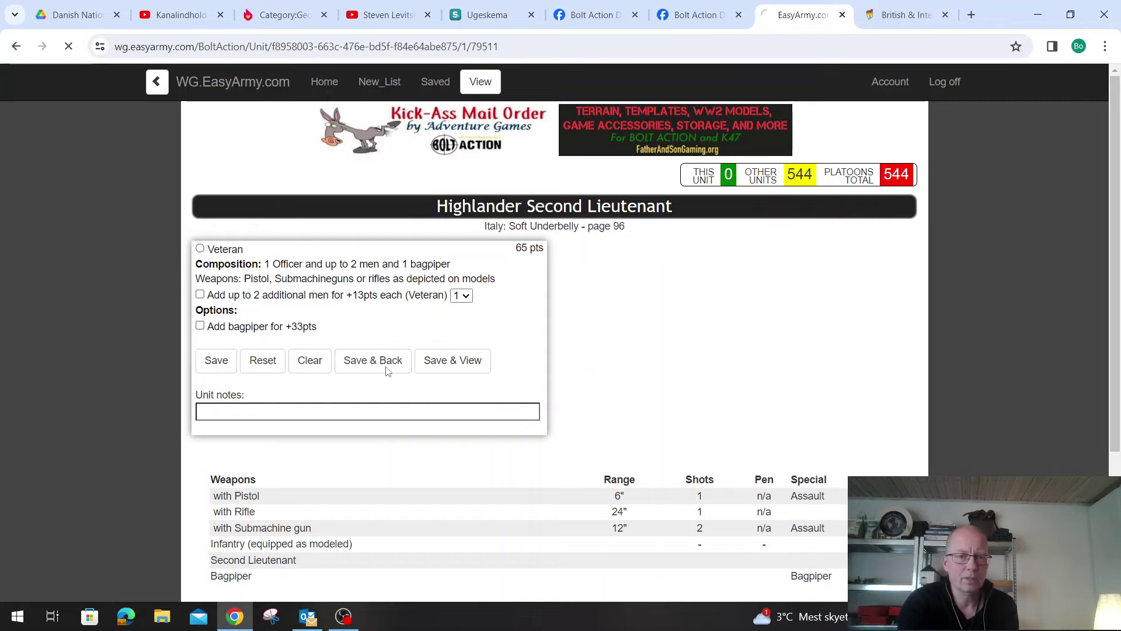
Fill the Officer slot with an Inexperienced Second Lieutenant without additional men and save the unit
click(310, 255)
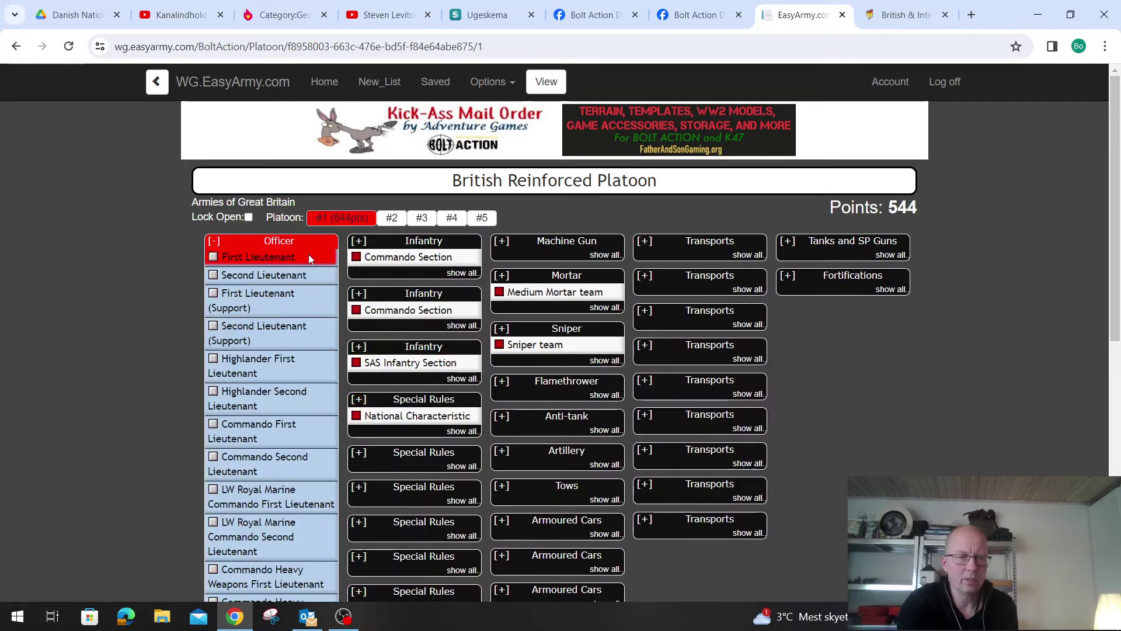
click(254, 275)
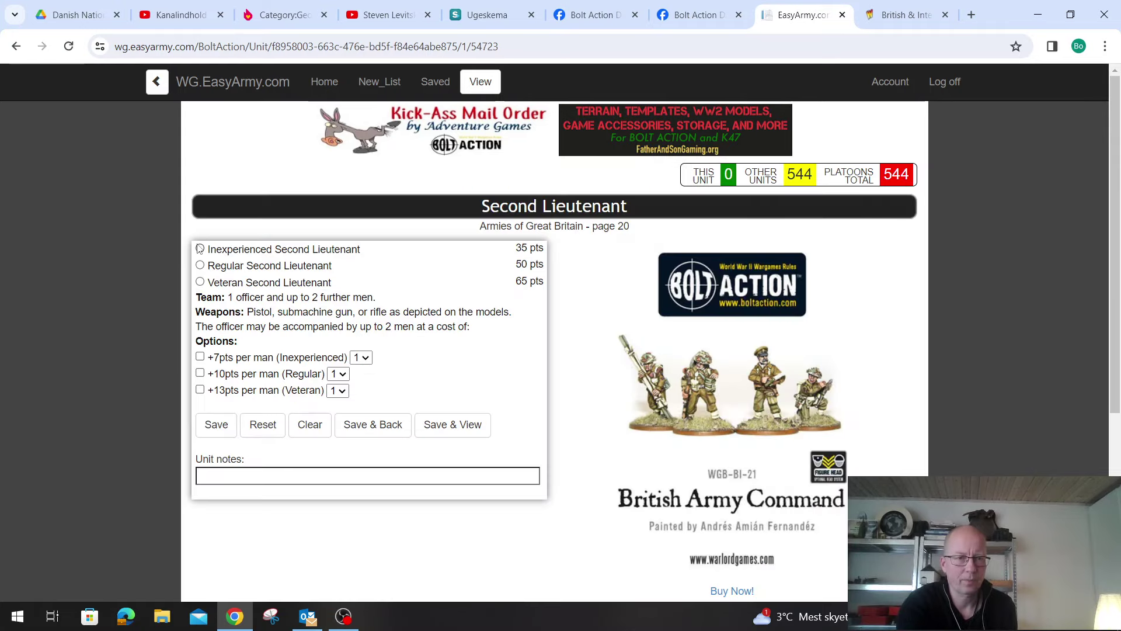
click(200, 248)
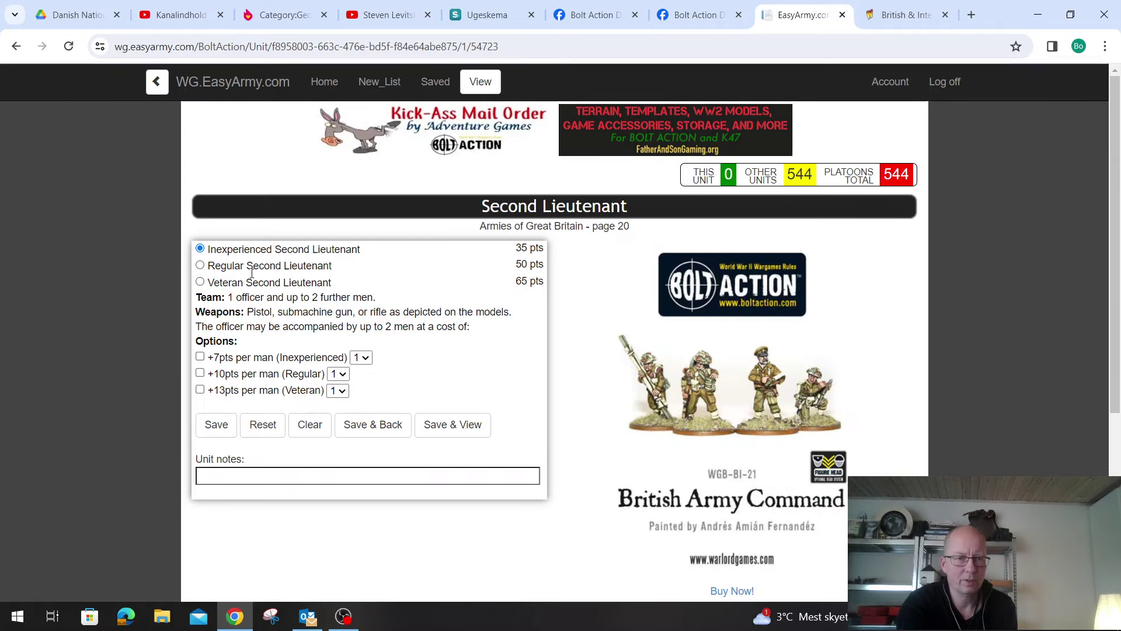
click(370, 434)
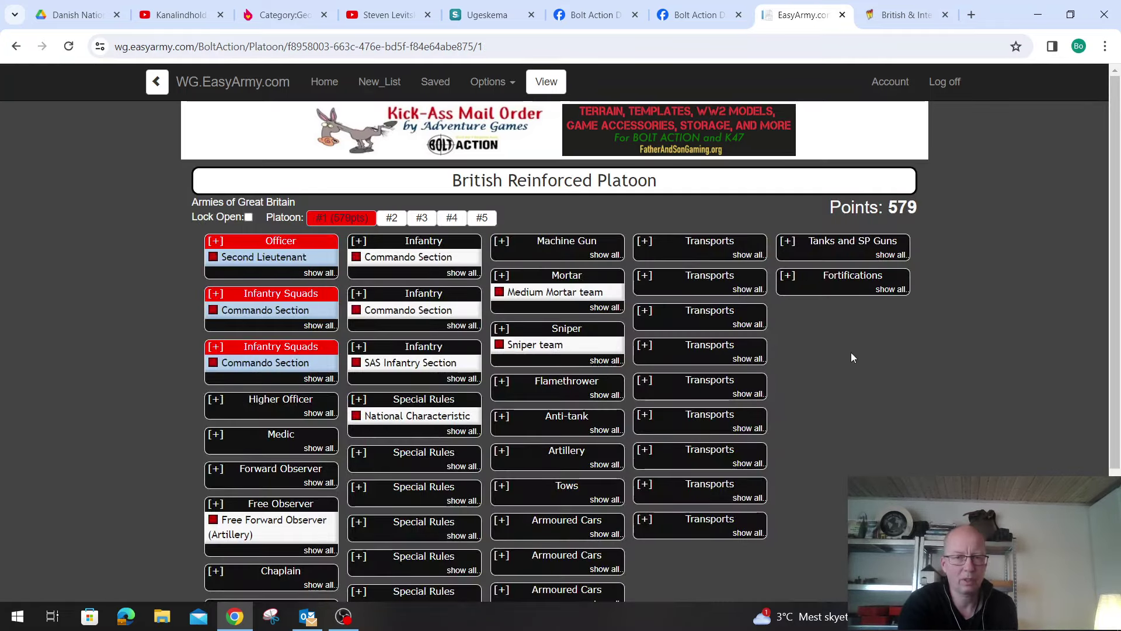
Add a Regular Bren Carrier with a pintle-mounted LMG to each of the first two Transports slots, saving each
click(747, 256)
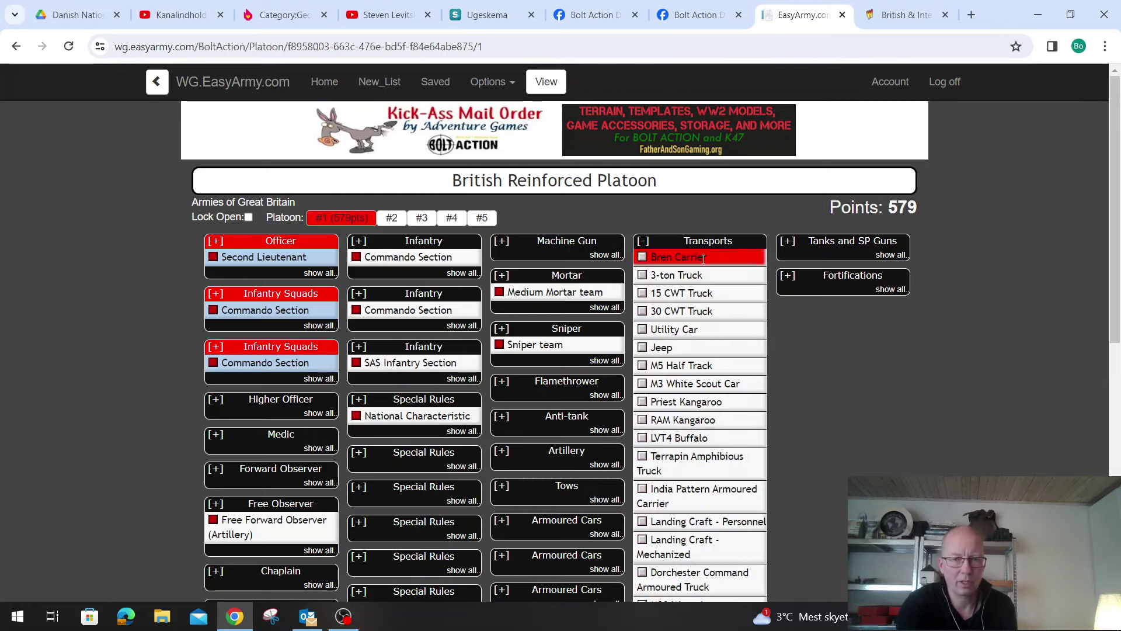
click(703, 257)
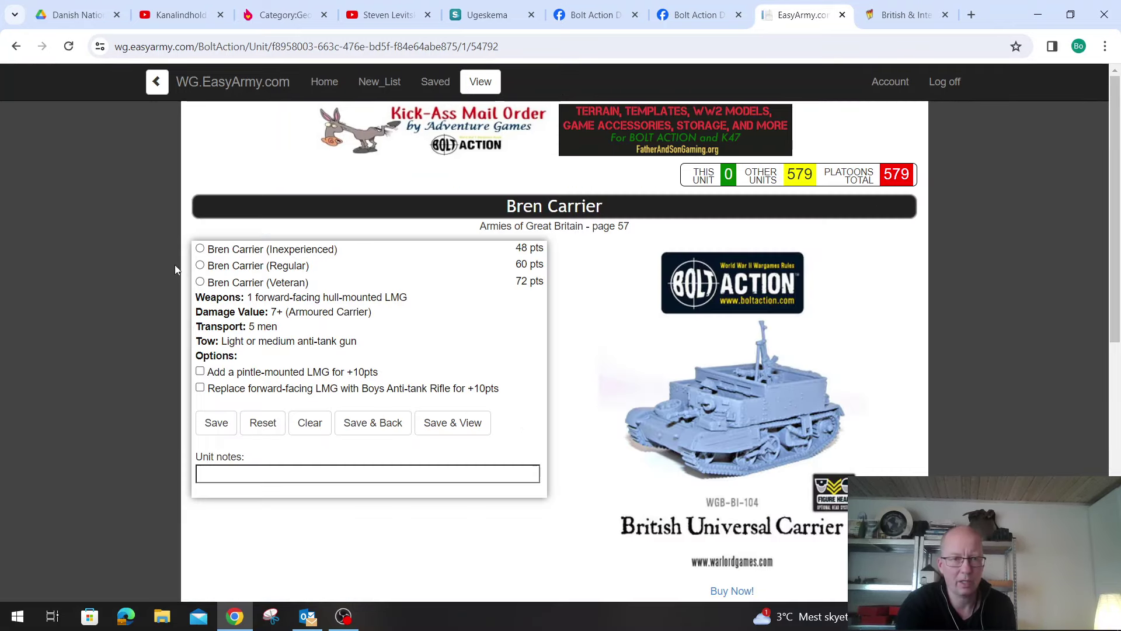
click(200, 372)
click(368, 428)
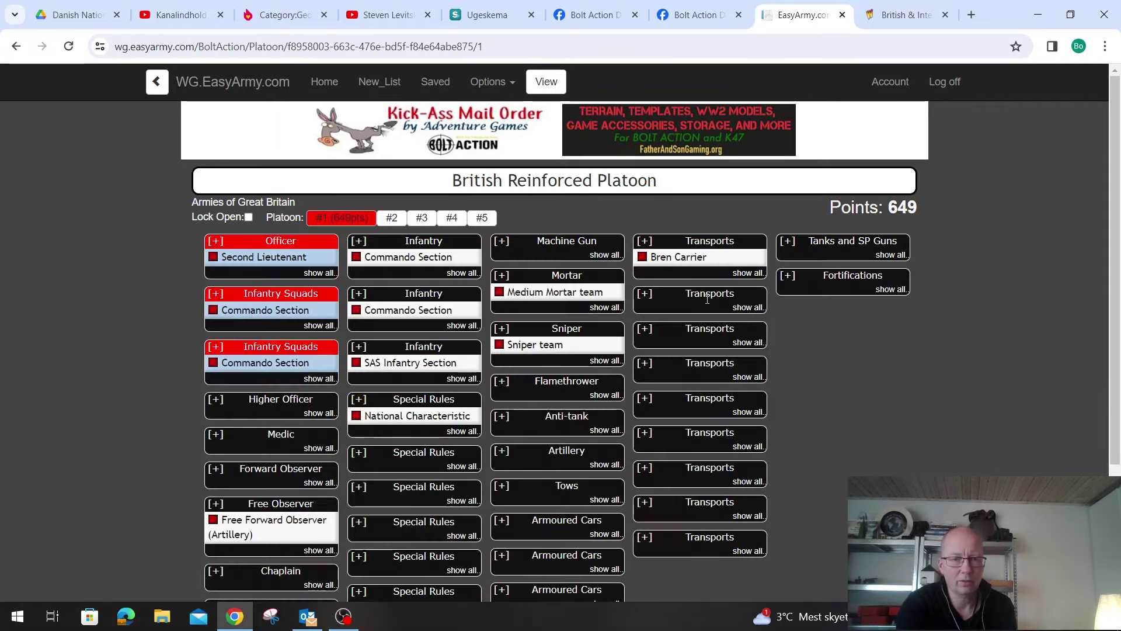
click(742, 307)
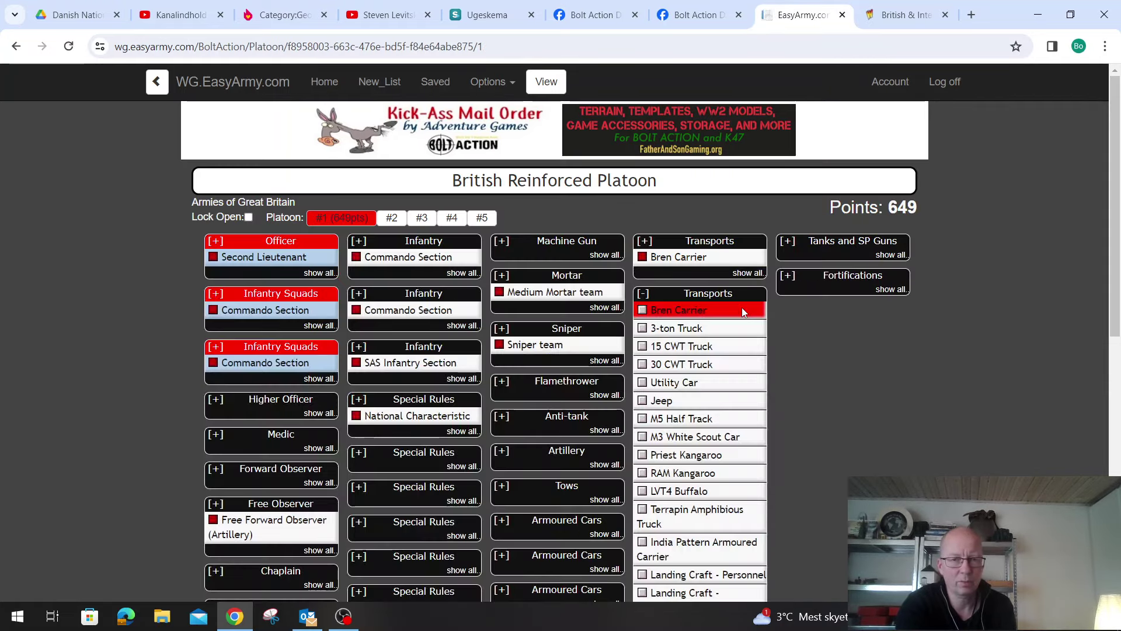
click(703, 311)
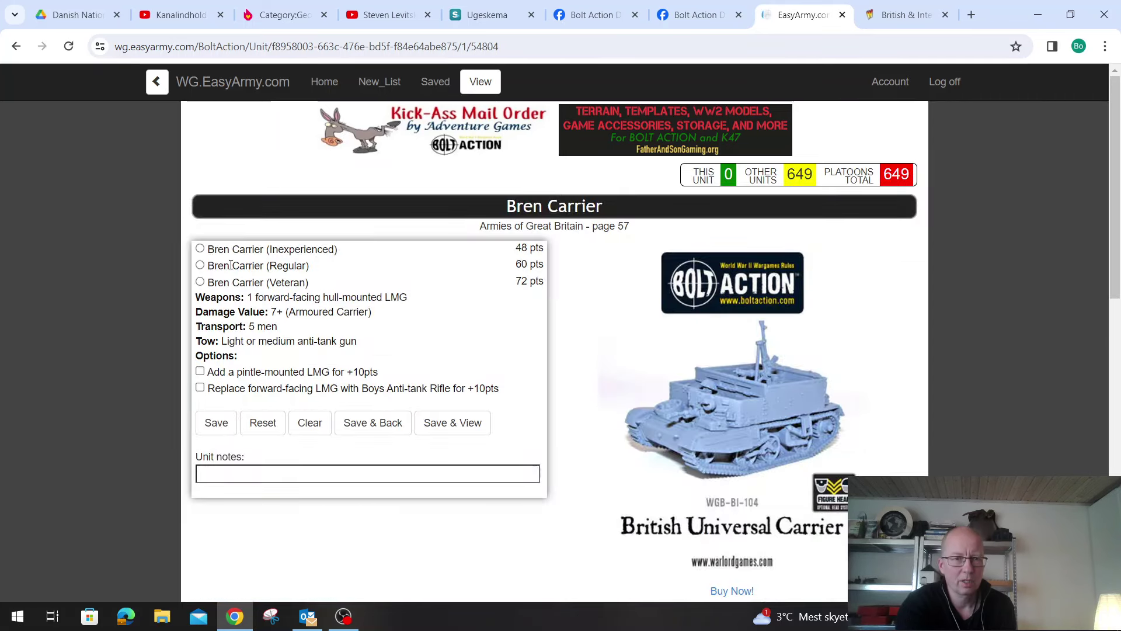
click(200, 266)
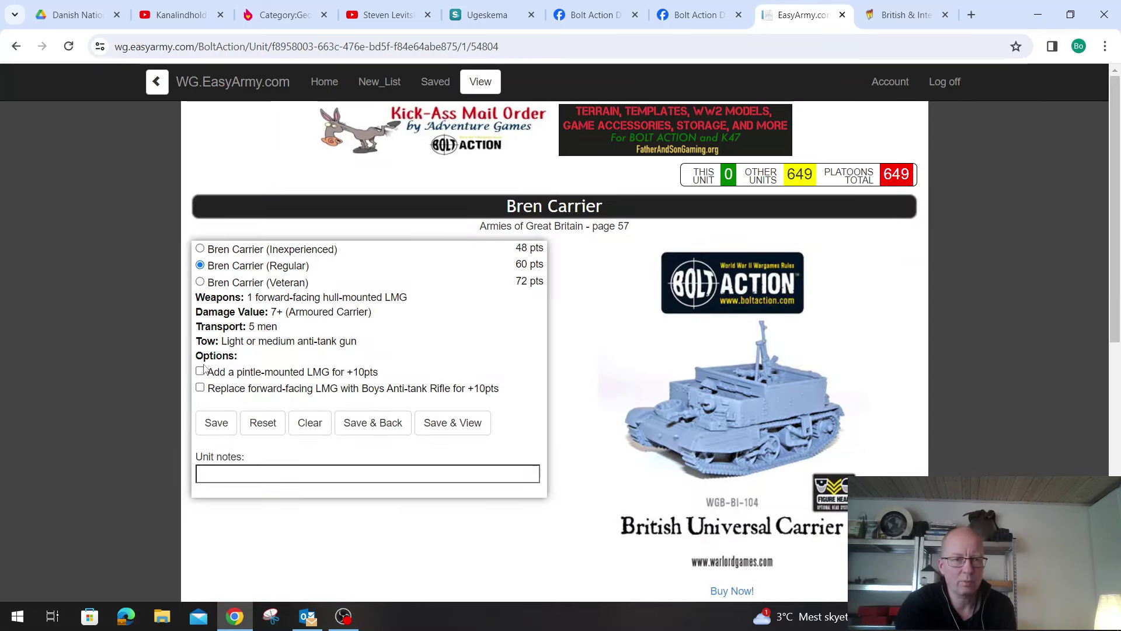
click(375, 425)
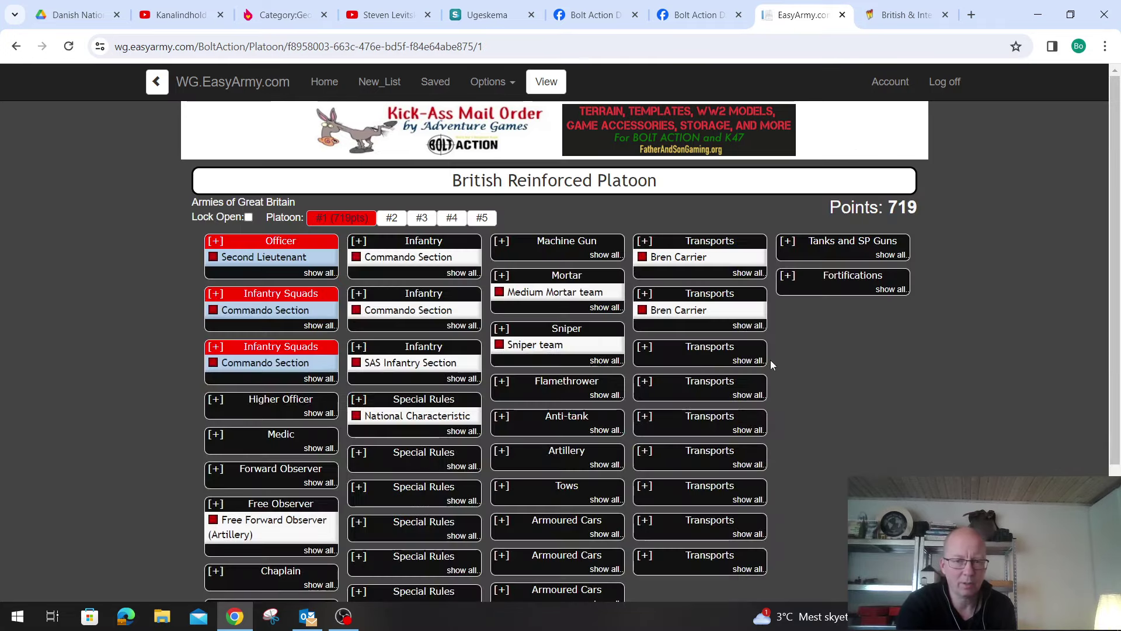
Fill the third and fourth Transports slots with Regular Bren Carriers carrying a pintle-mounted LMG, saving each
click(753, 362)
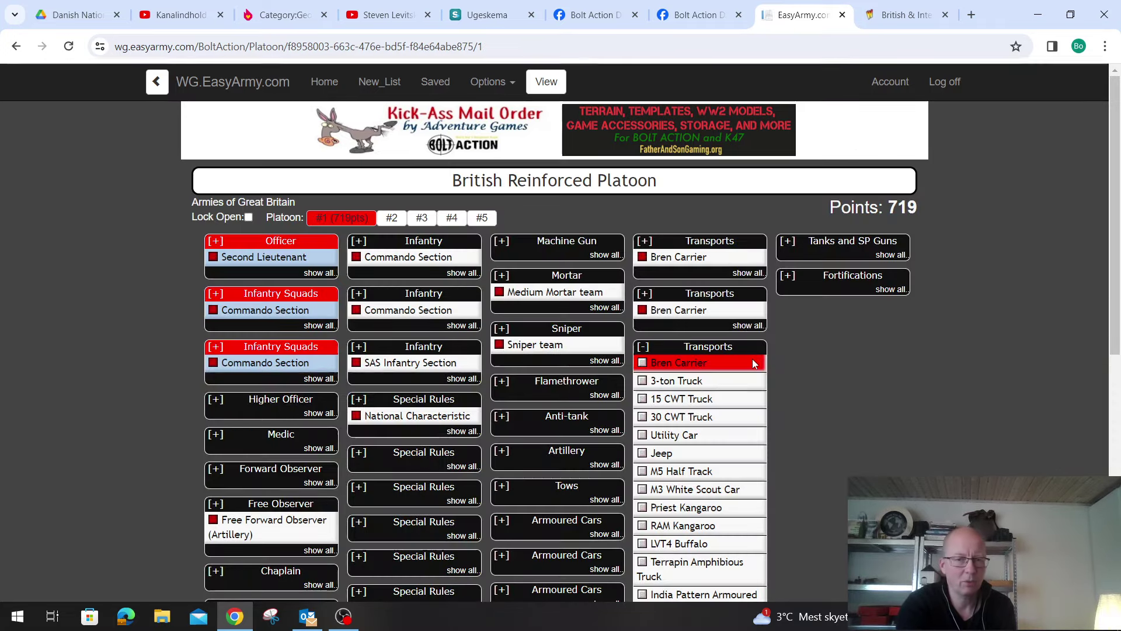
click(712, 367)
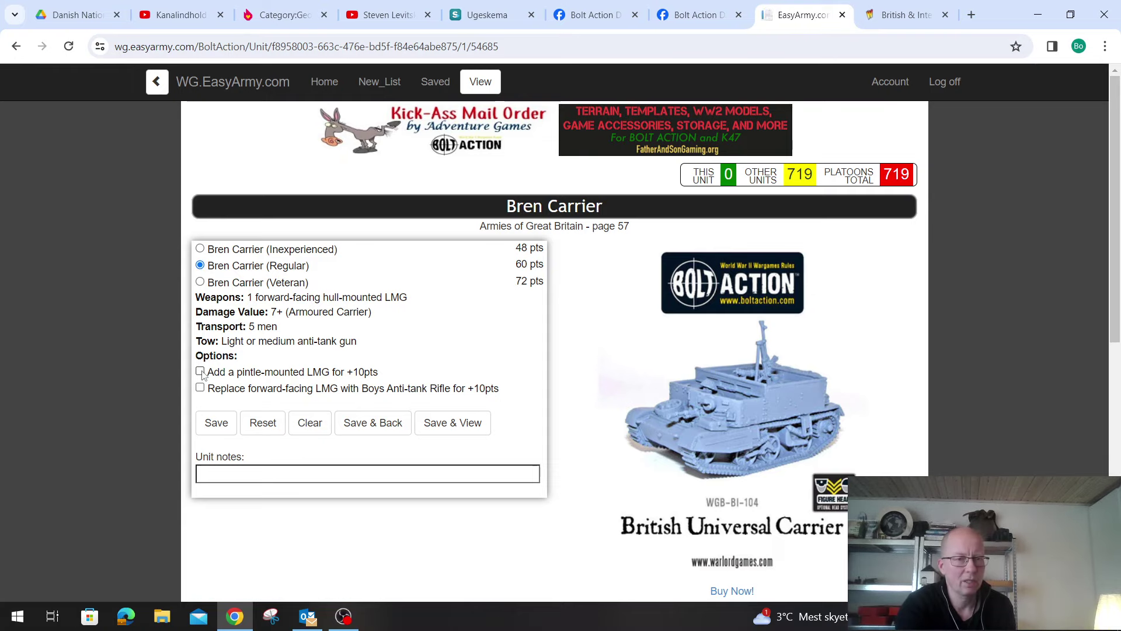
click(374, 422)
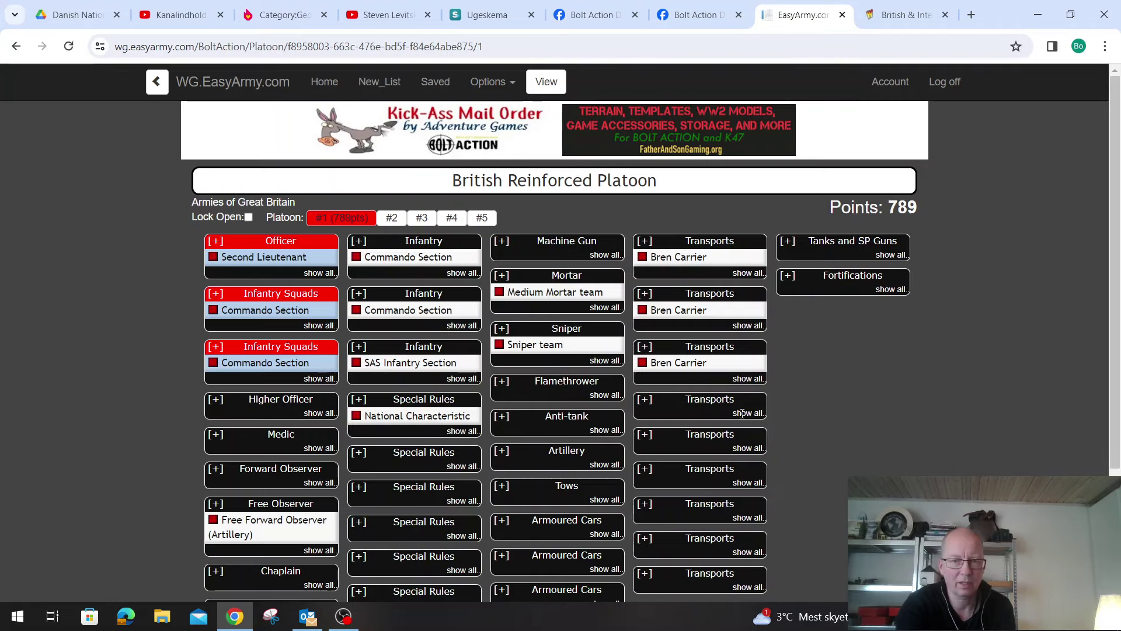
click(744, 413)
click(705, 415)
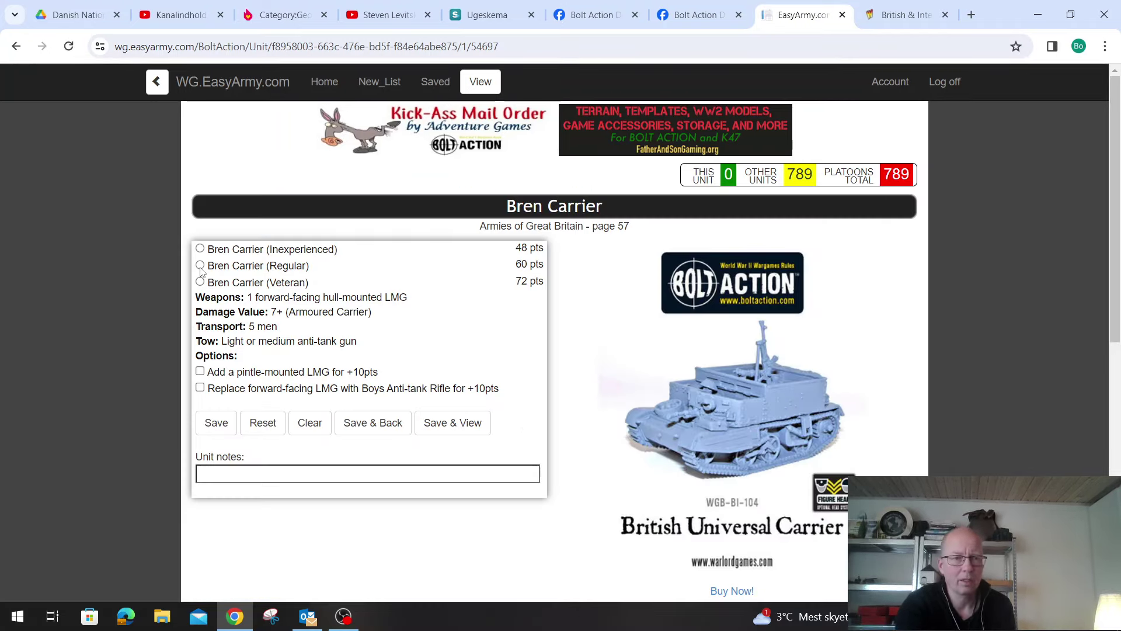
click(200, 266)
click(201, 372)
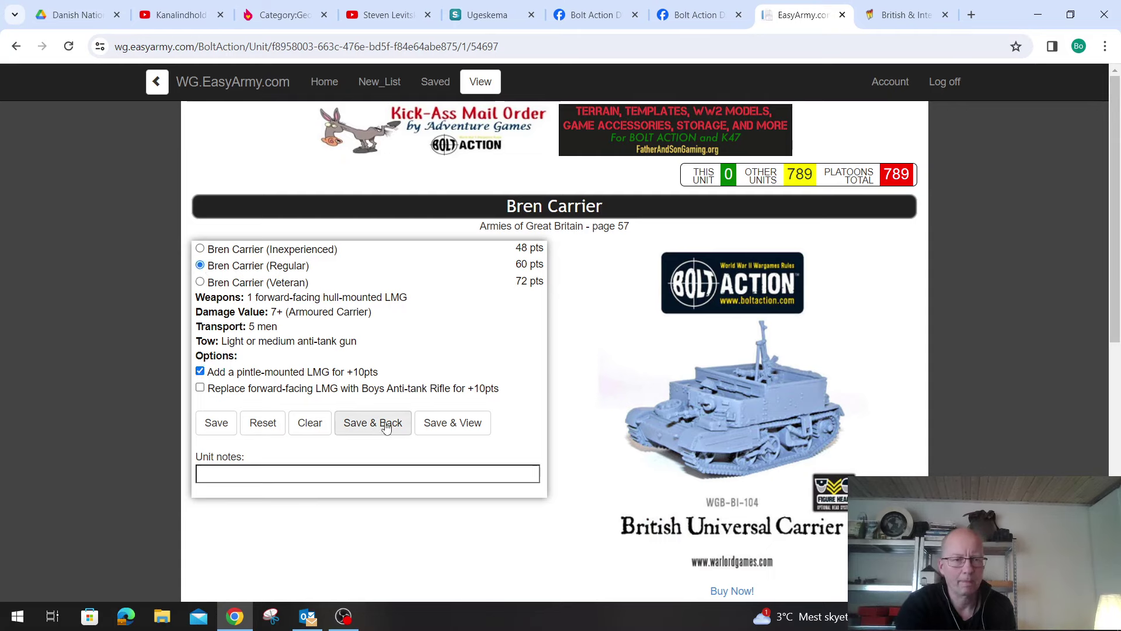
click(386, 425)
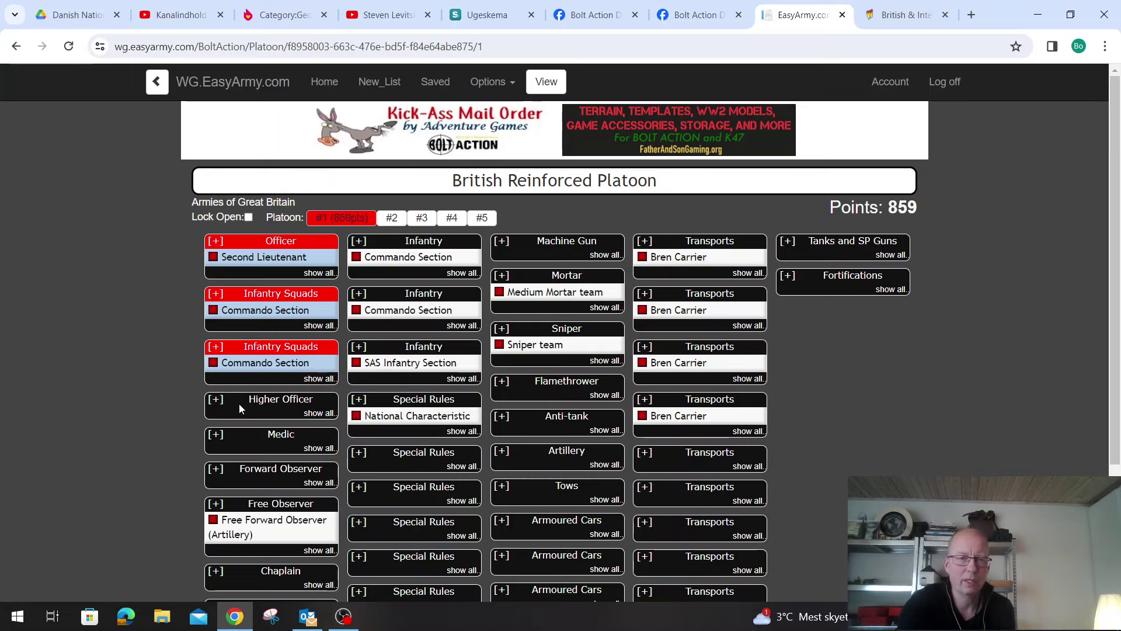
View the full platoon list and examine the order dice, total points, squad, support and Bren Carrier entries
click(537, 87)
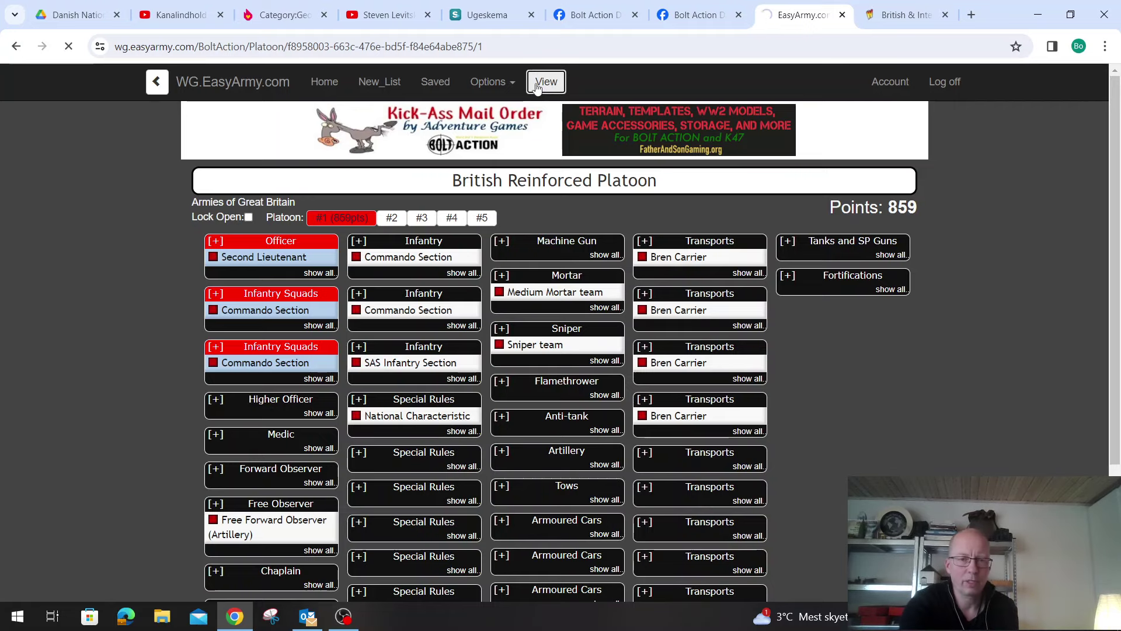
scroll(632, 335, down, 1)
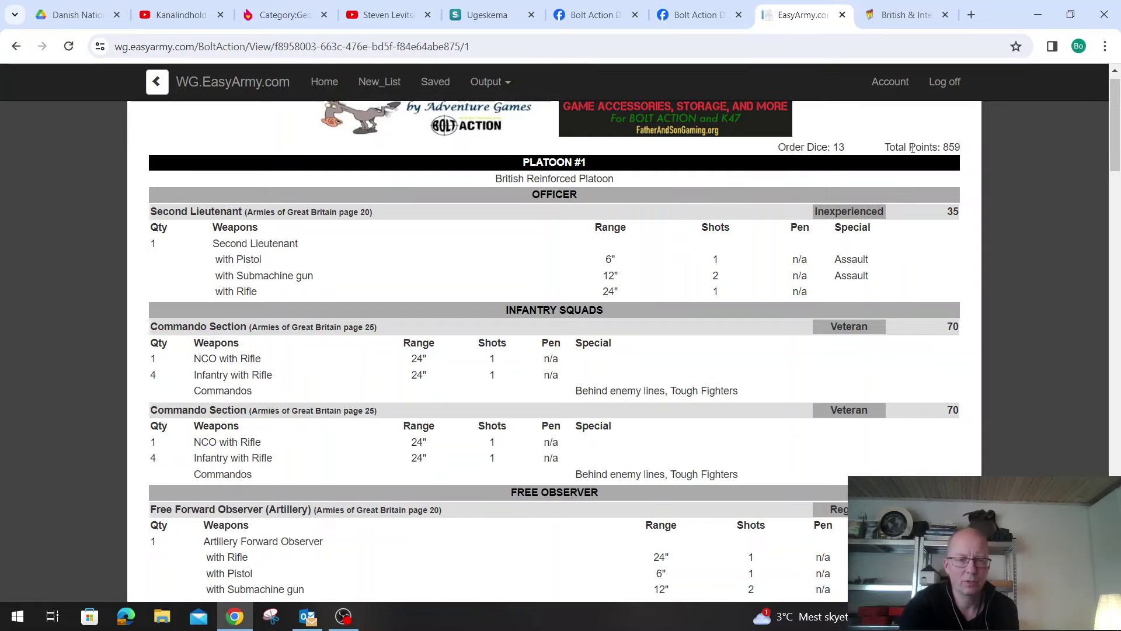
scroll(912, 148, down, 10)
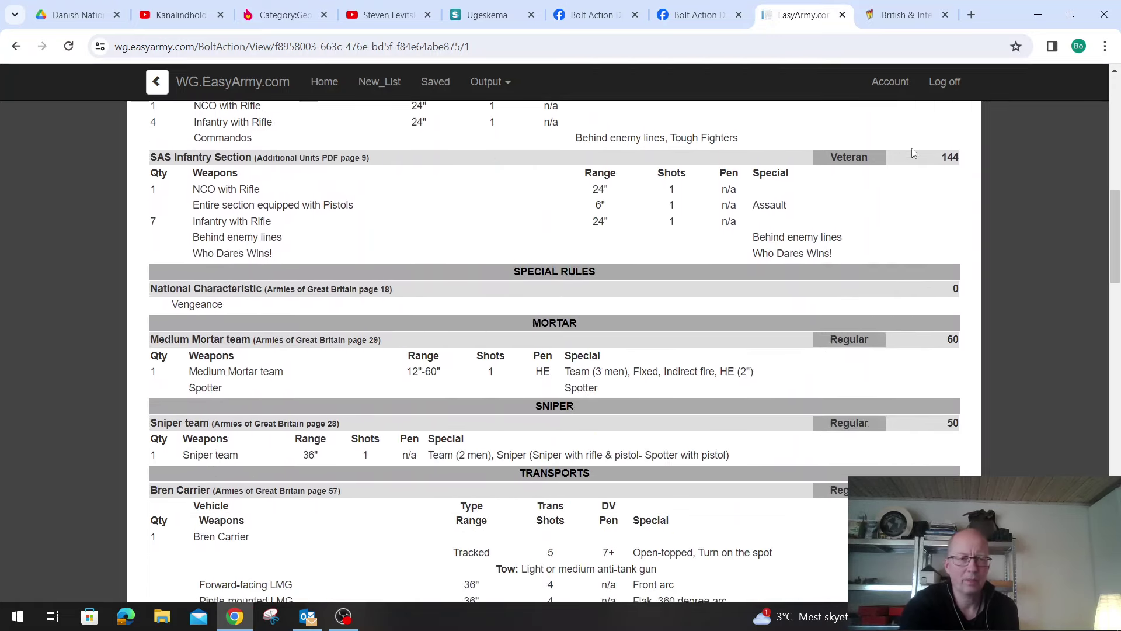
scroll(914, 153, down, 10)
scroll(913, 153, up, 4)
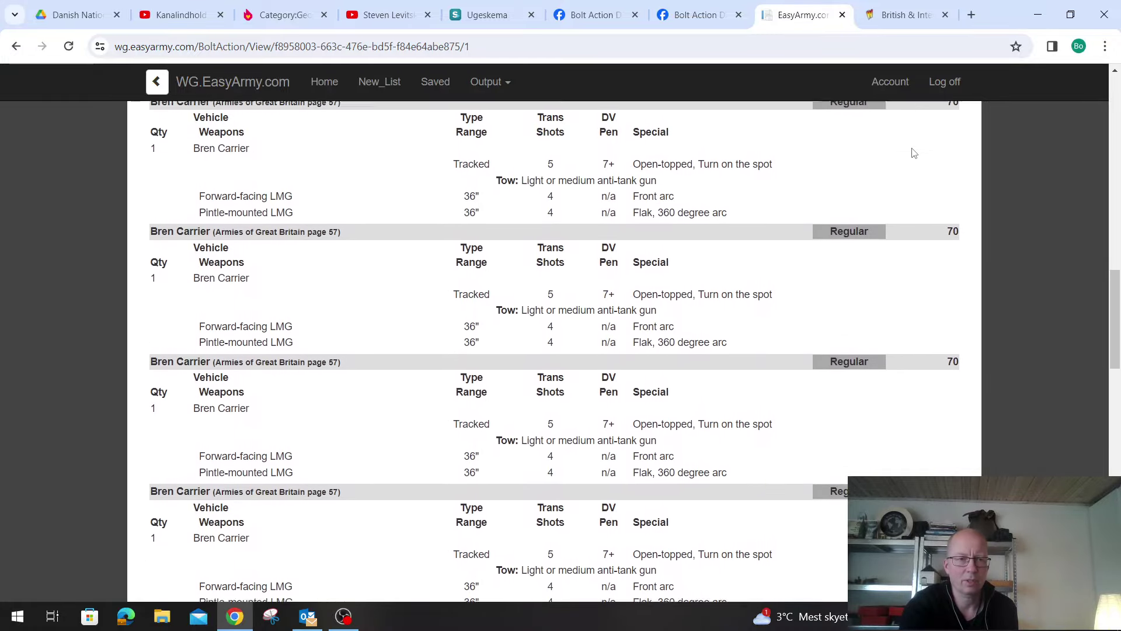
scroll(914, 153, up, 1)
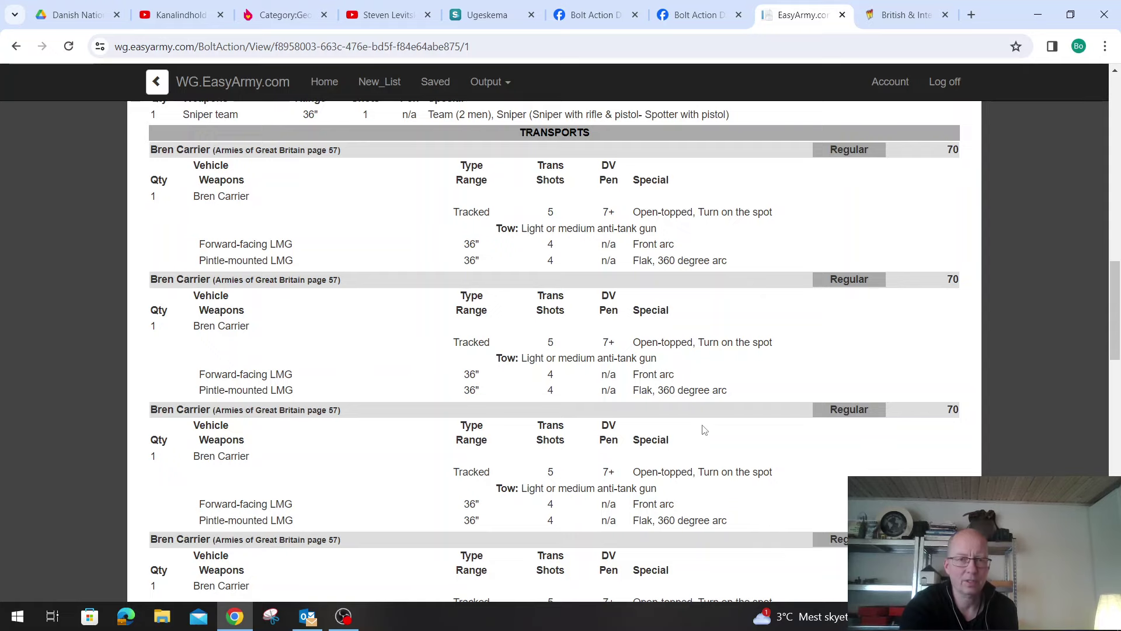
scroll(703, 430, up, 3)
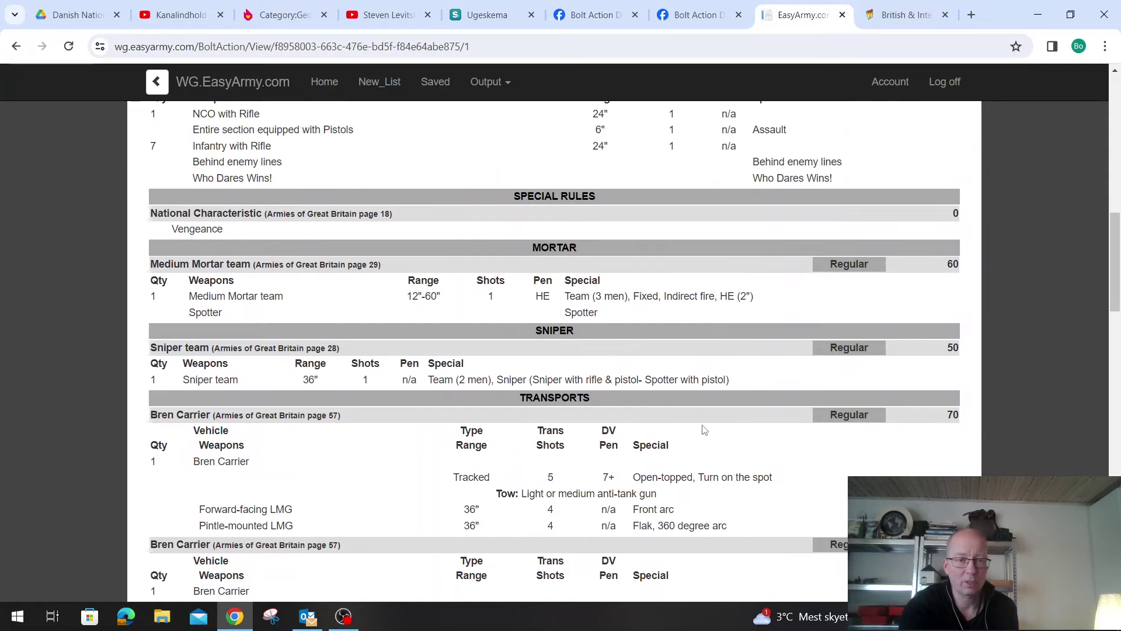
scroll(703, 430, down, 5)
scroll(704, 430, up, 2)
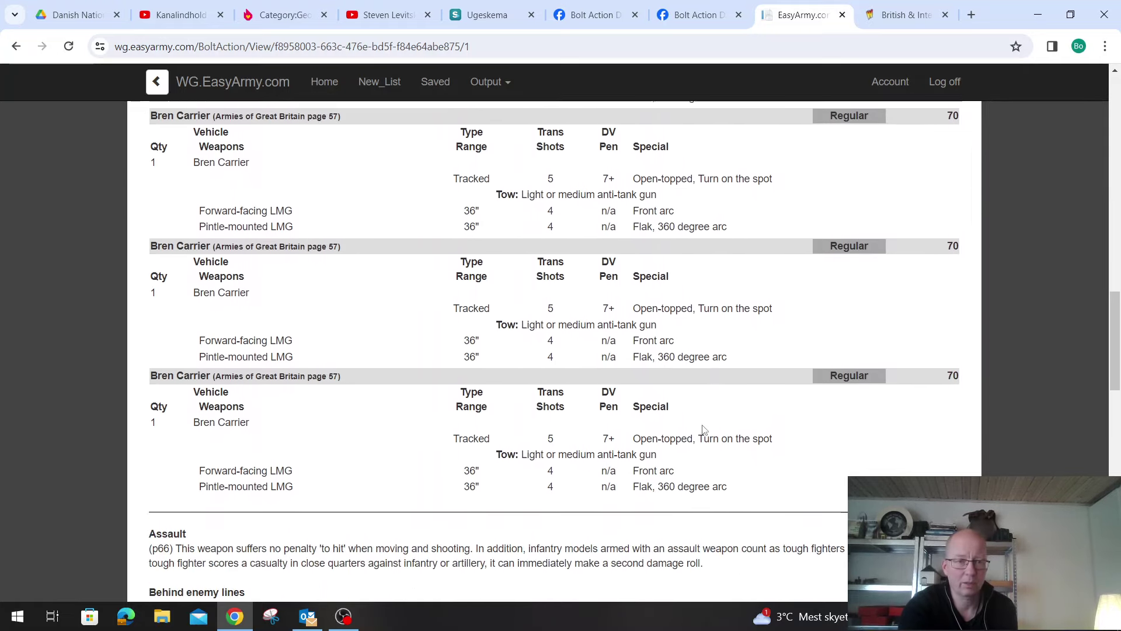
scroll(703, 430, up, 15)
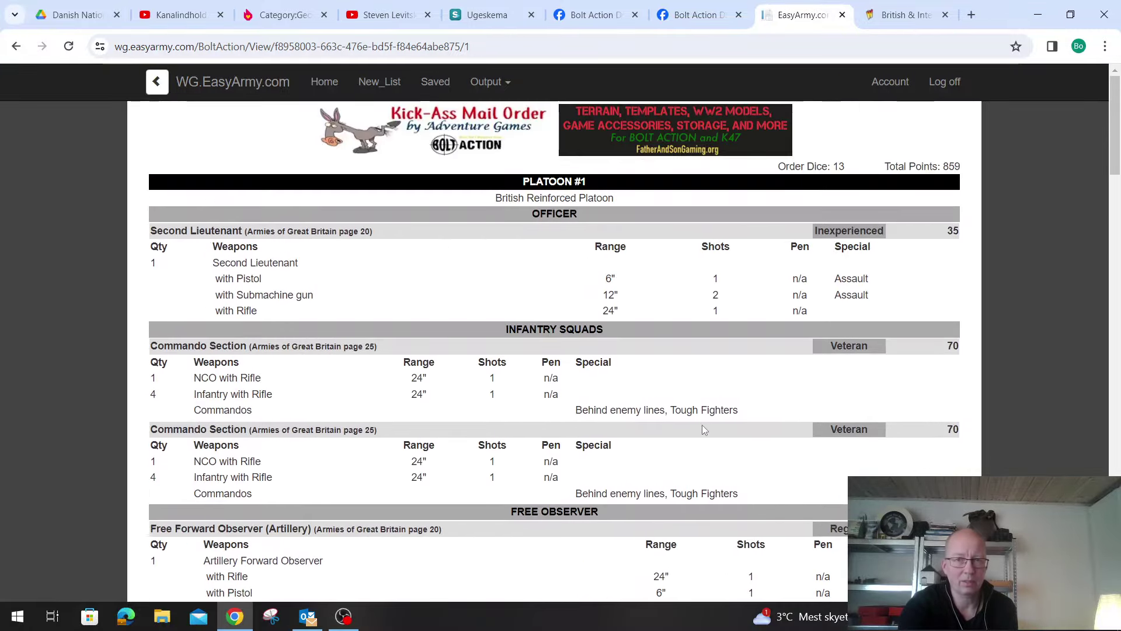
Switch to Warlord's British & Inter-Allied Commandos starter army bundle page and examine the pictured miniatures against the list
click(913, 22)
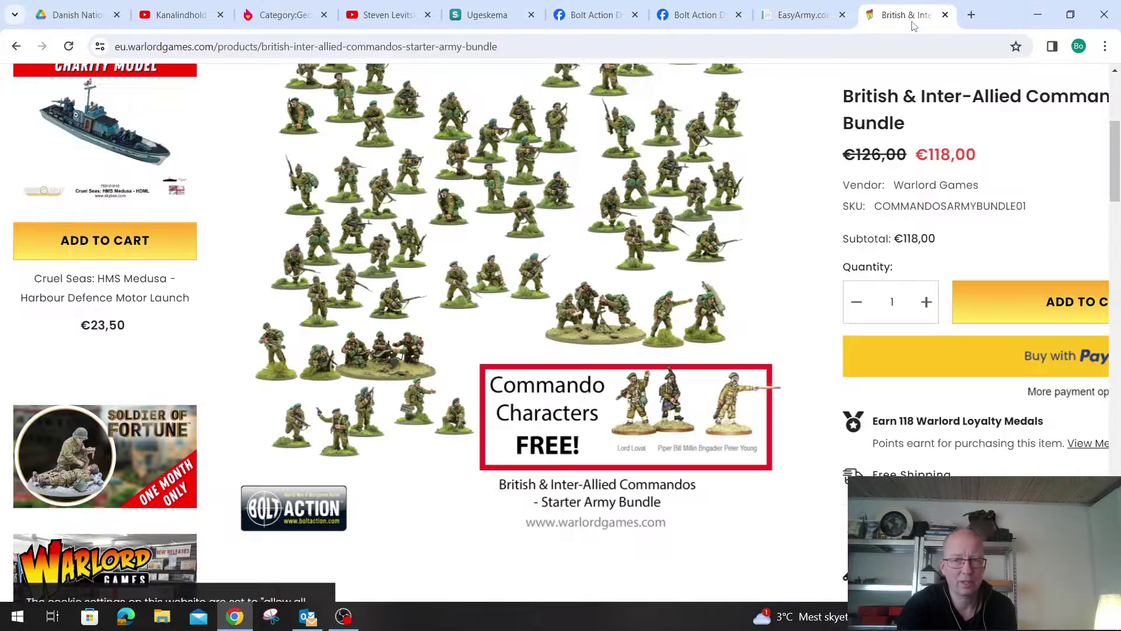
scroll(768, 304, up, 4)
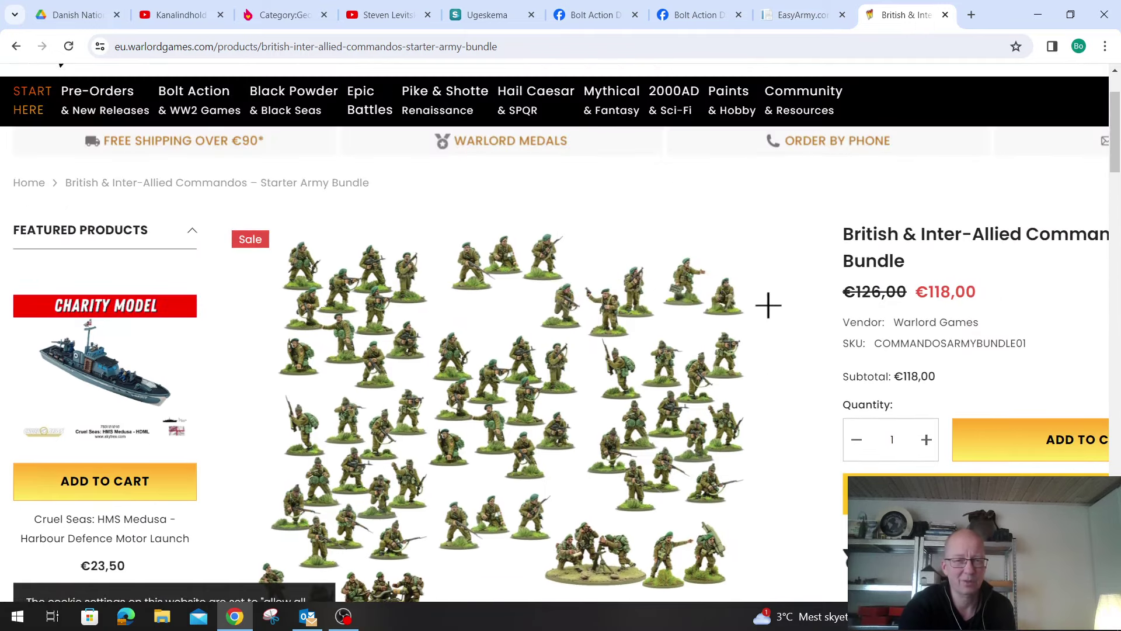
scroll(768, 303, down, 4)
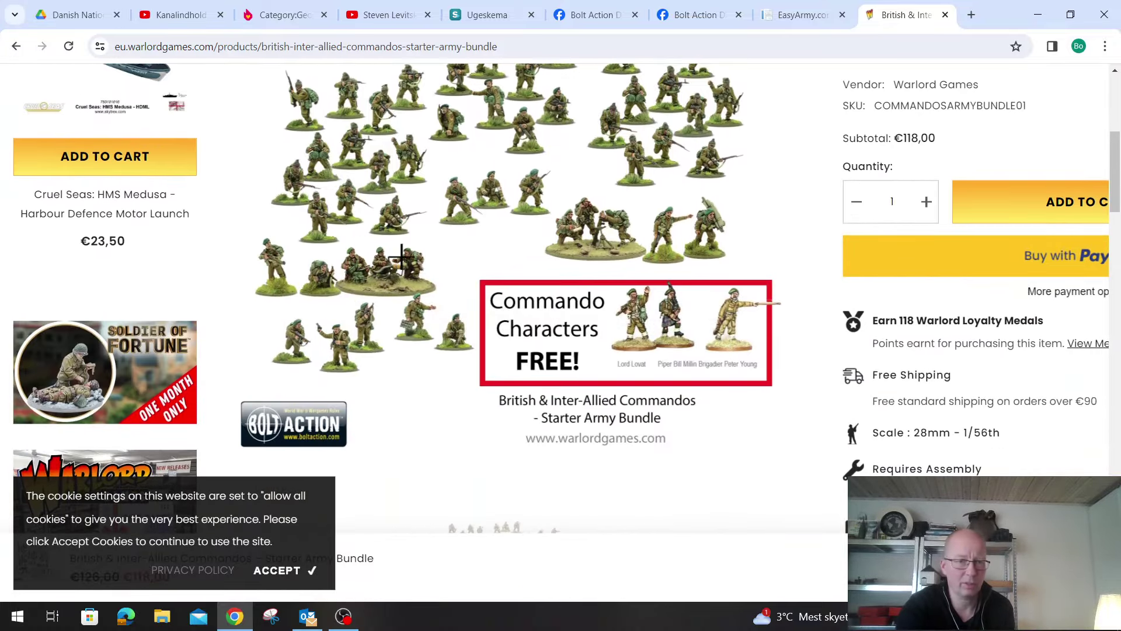
scroll(402, 256, up, 3)
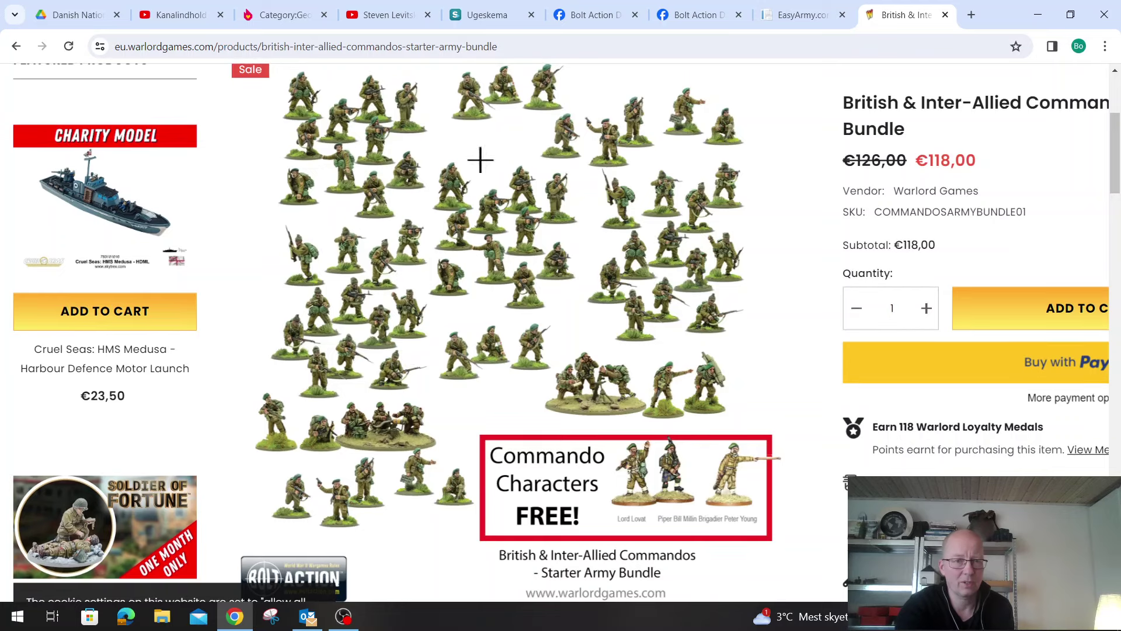